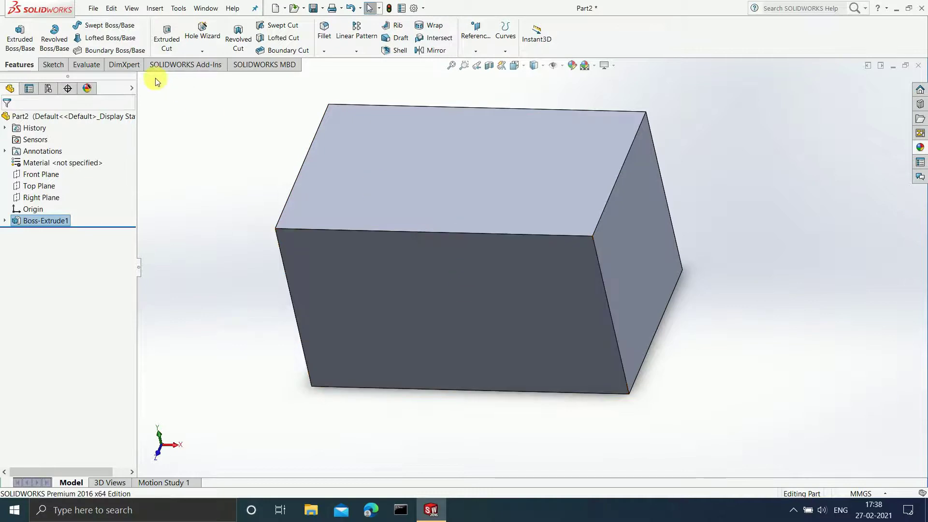
- Sketch an origin-centred ellipse on the block's top face, with semi-axes of about 51 mm and 31 mm, and close the sketch
{"action": "left_click", "coordinate": [53, 65]}
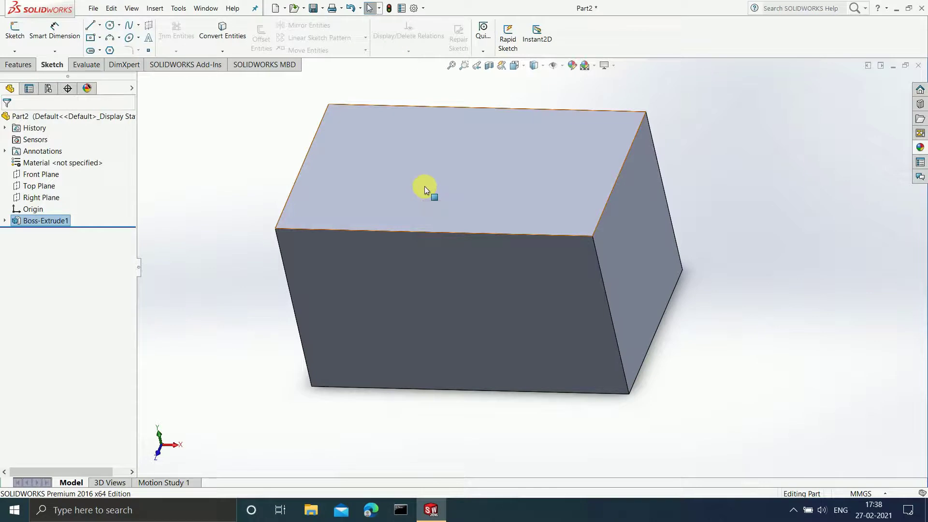
{"action": "left_click", "coordinate": [486, 190]}
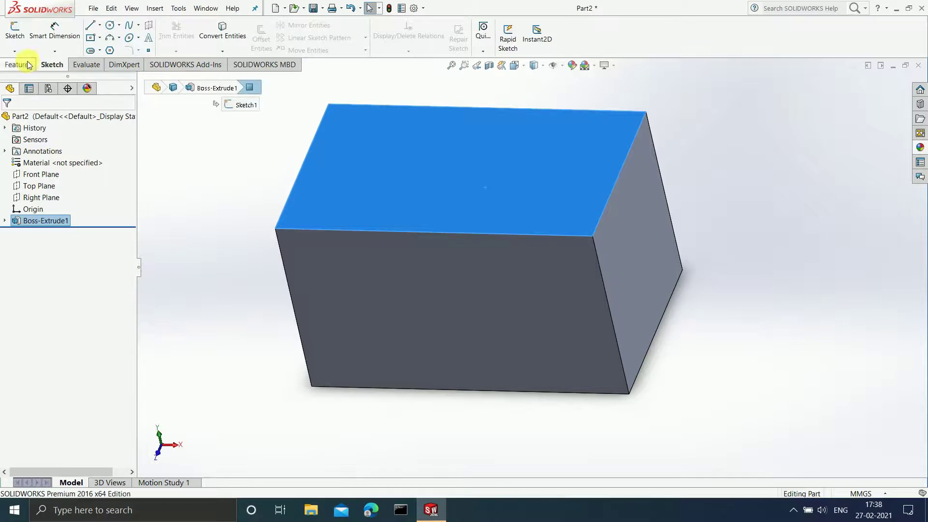
{"action": "left_click", "coordinate": [15, 30]}
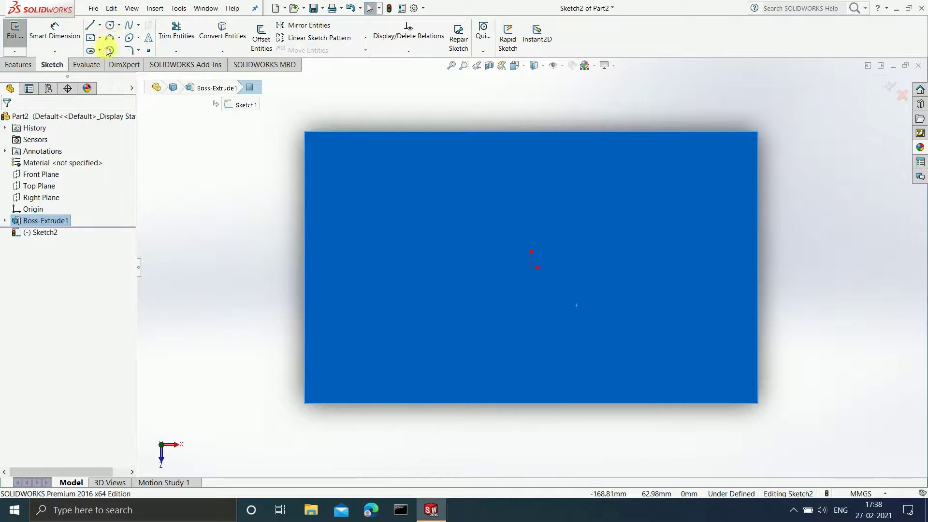
{"action": "left_click", "coordinate": [128, 38]}
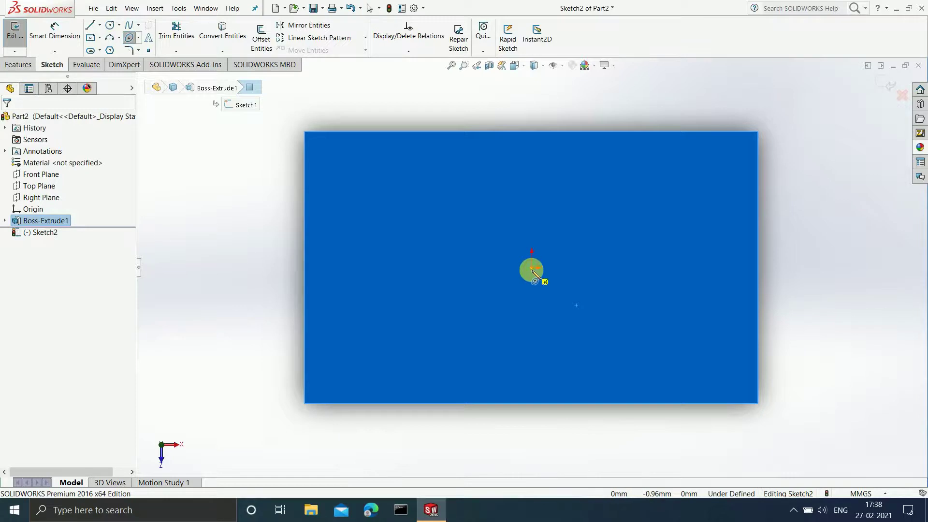
{"action": "left_click", "coordinate": [532, 269]}
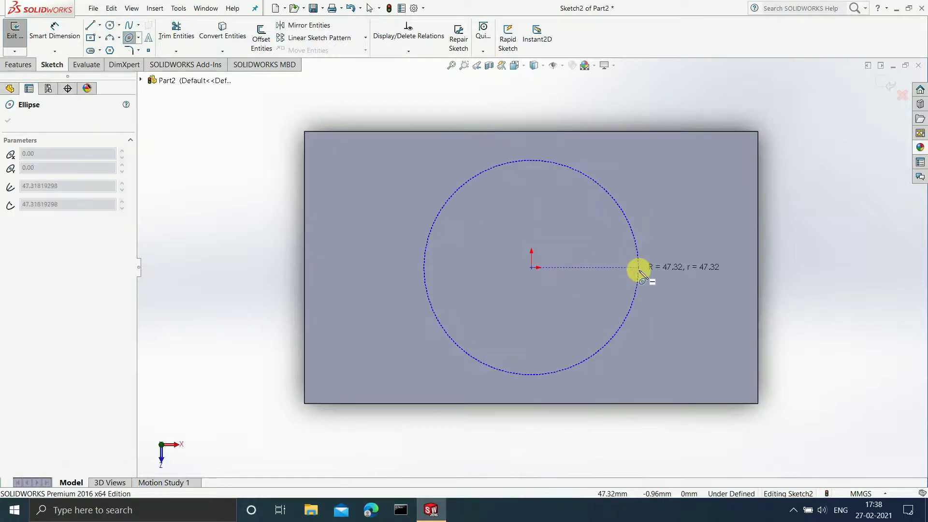
{"action": "left_click", "coordinate": [647, 268]}
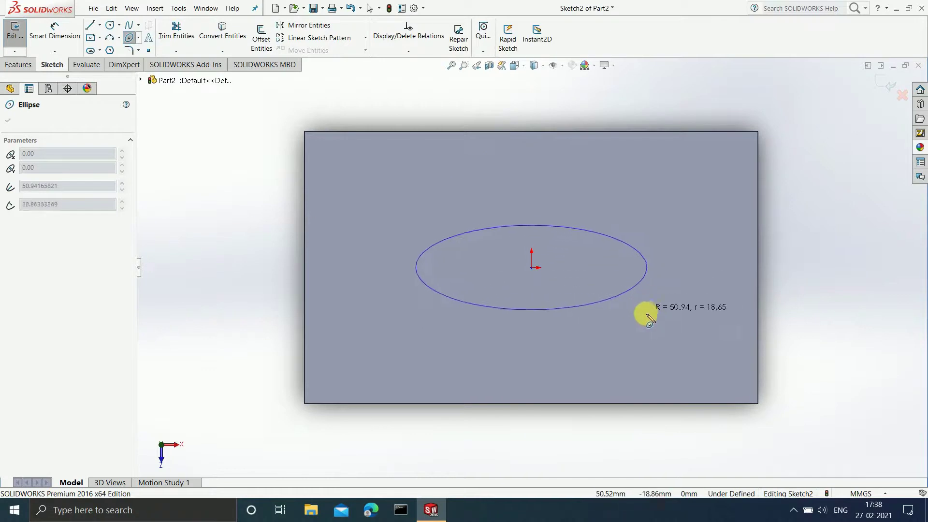
{"action": "left_click", "coordinate": [643, 344]}
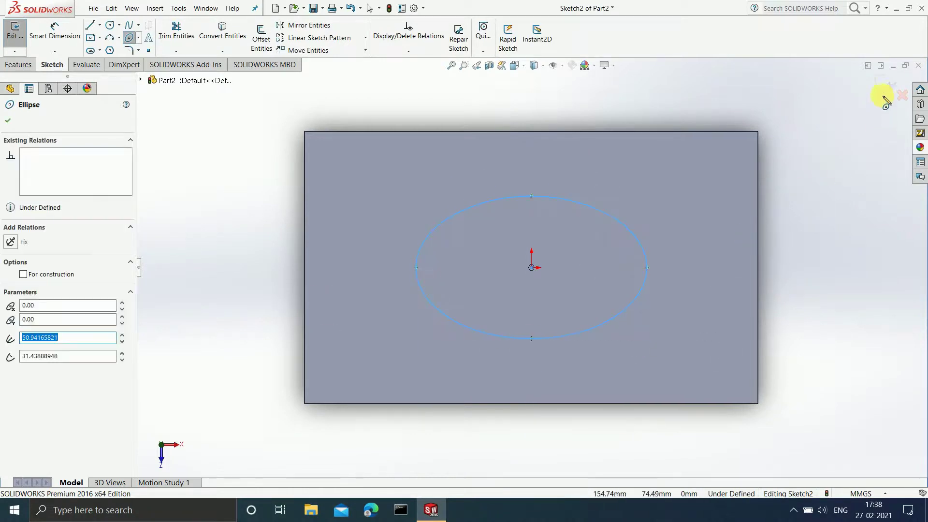
{"action": "left_click", "coordinate": [889, 83]}
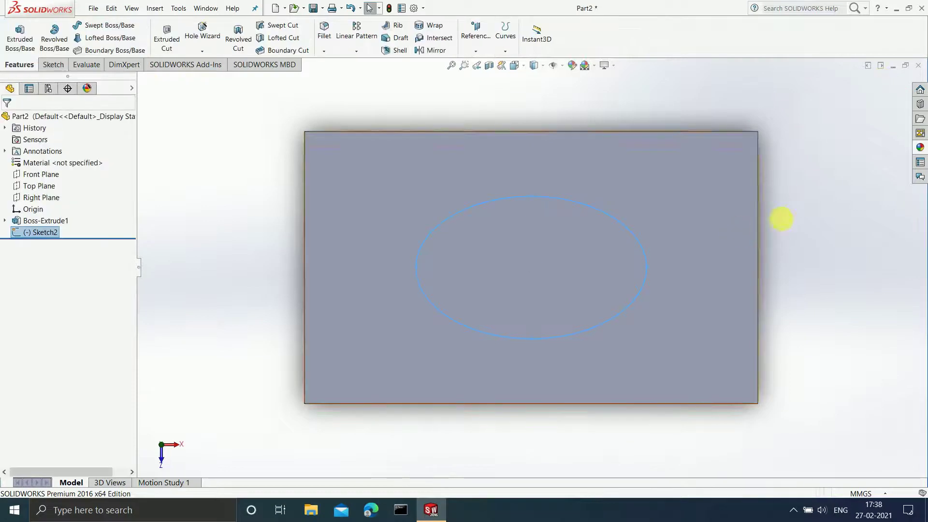
{"action": "left_click", "coordinate": [794, 216]}
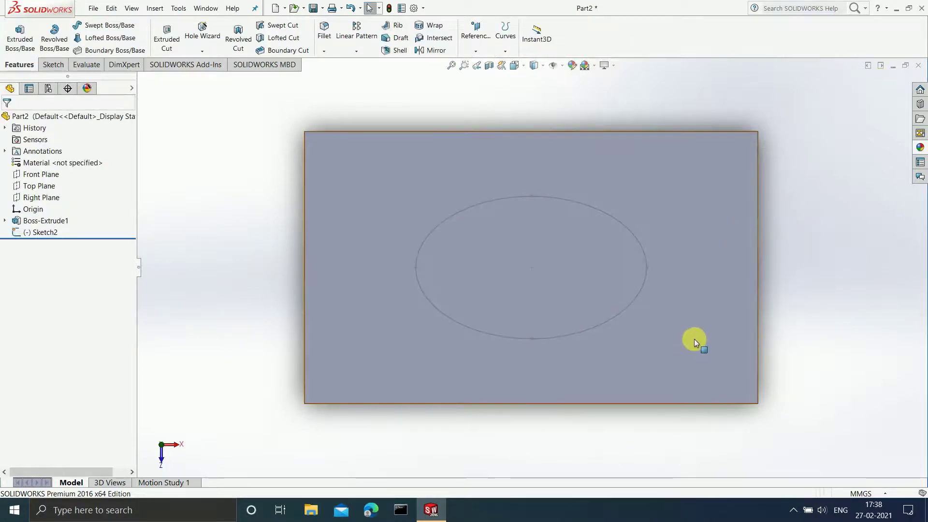
- Sketch a six-sided polygon centred on the origin on the block's bottom face, with an inscribed circle about 21 mm across, and close the sketch
{"action": "middle_click_drag", "start_coordinate": [727, 335], "coordinate": [723, 249]}
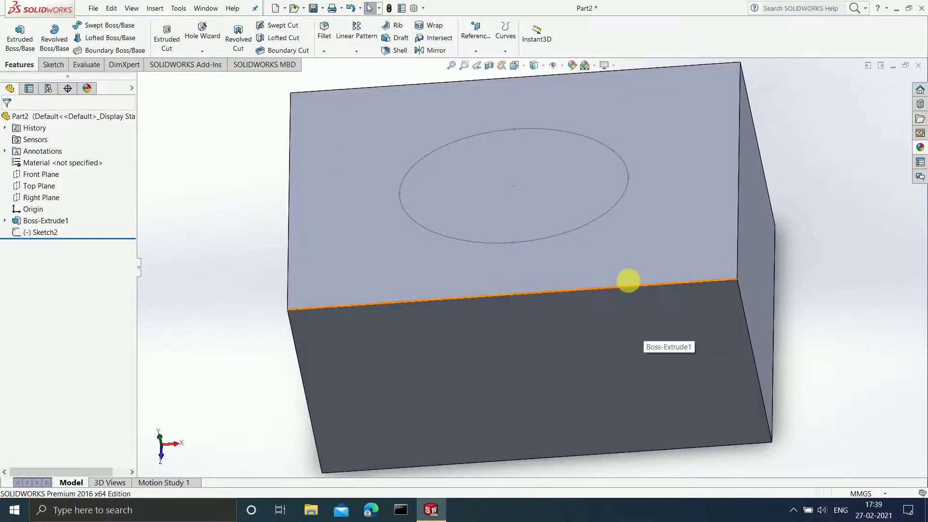
{"action": "scroll", "coordinate": [621, 282], "scroll_direction": "up", "scroll_amount": 2}
{"action": "scroll", "coordinate": [616, 286], "scroll_direction": "down", "scroll_amount": 2}
{"action": "middle_click_drag", "start_coordinate": [576, 363], "coordinate": [558, 235]}
{"action": "left_click", "coordinate": [585, 332]}
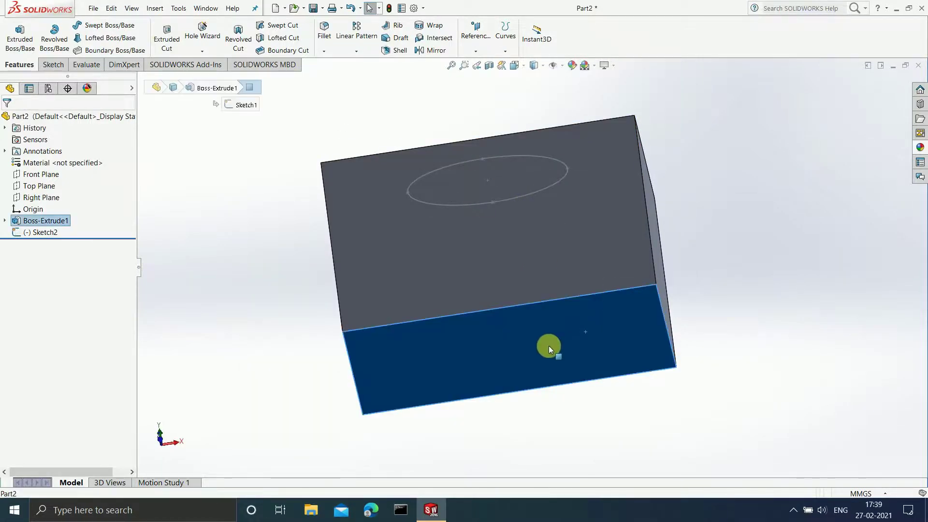
{"action": "key", "text": "ctrl+8"}
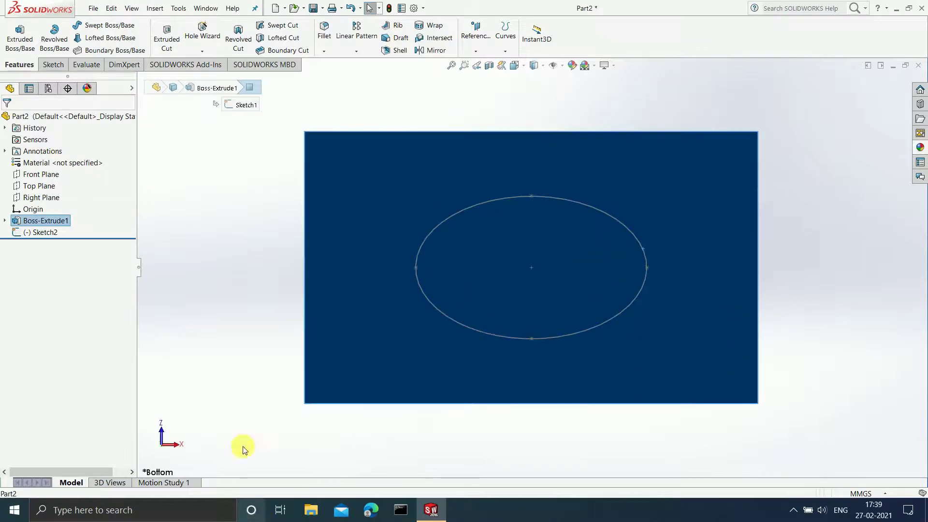
{"action": "left_click", "coordinate": [54, 65]}
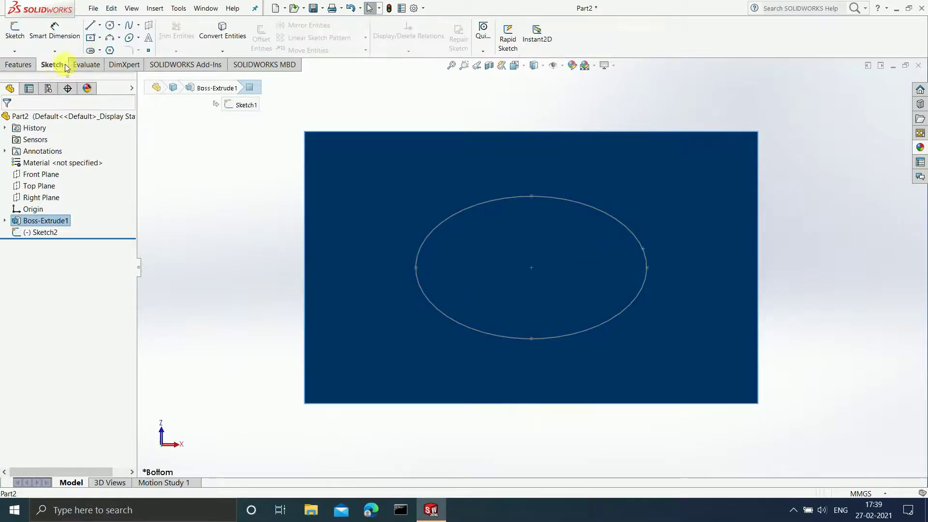
{"action": "left_click", "coordinate": [110, 51]}
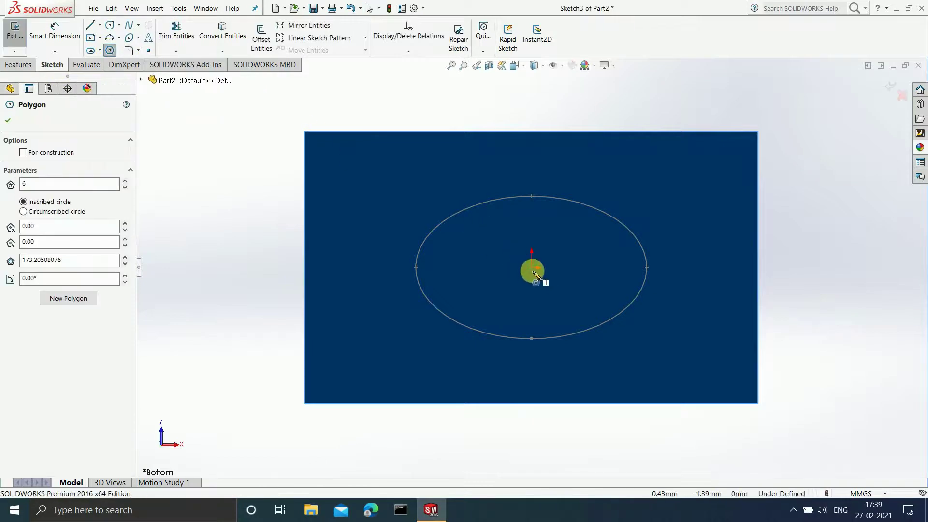
{"action": "left_click", "coordinate": [531, 274]}
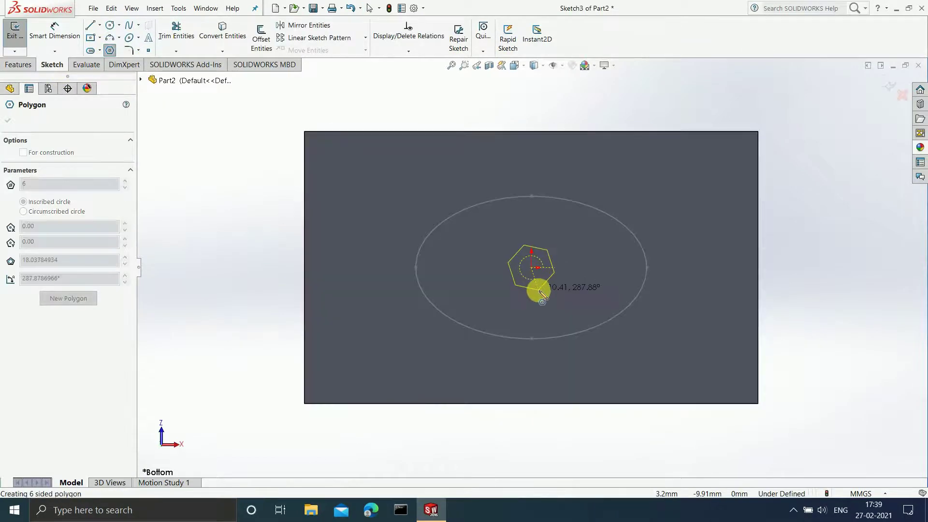
{"action": "left_click", "coordinate": [539, 294]}
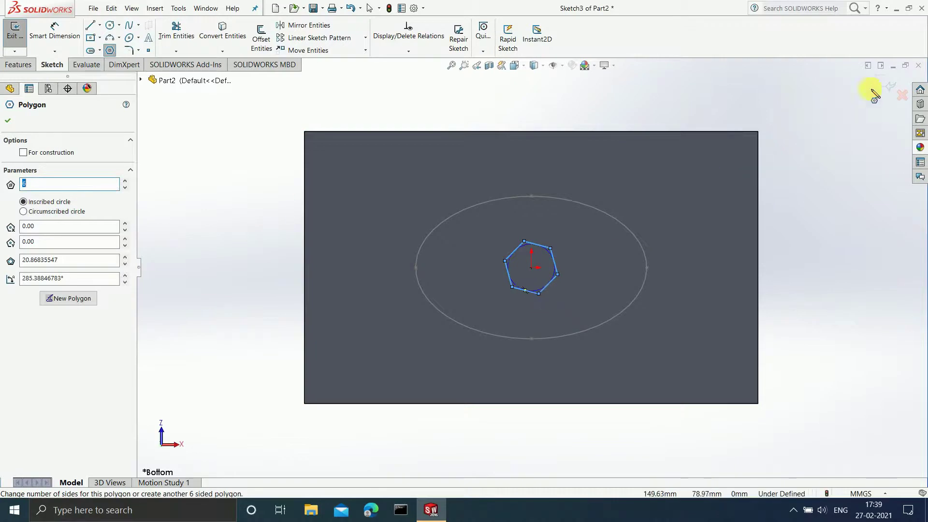
{"action": "left_click", "coordinate": [884, 87]}
{"action": "left_click", "coordinate": [883, 86]}
- Create a lofted cut through the block from the ellipse sketch to the hexagon sketch
{"action": "mouse_move", "coordinate": [788, 196]}
{"action": "middle_mouse_down"}
{"action": "mouse_move", "coordinate": [834, 257]}
{"action": "mouse_move", "coordinate": [826, 294]}
{"action": "mouse_move", "coordinate": [856, 387]}
{"action": "mouse_move", "coordinate": [828, 450]}
{"action": "mouse_move", "coordinate": [808, 454]}
{"action": "middle_mouse_up"}
{"action": "scroll", "coordinate": [628, 221], "scroll_direction": "up", "scroll_amount": 2}
{"action": "scroll", "coordinate": [628, 221], "scroll_direction": "up", "scroll_amount": 1}
{"action": "scroll", "coordinate": [628, 221], "scroll_direction": "down", "scroll_amount": 1}
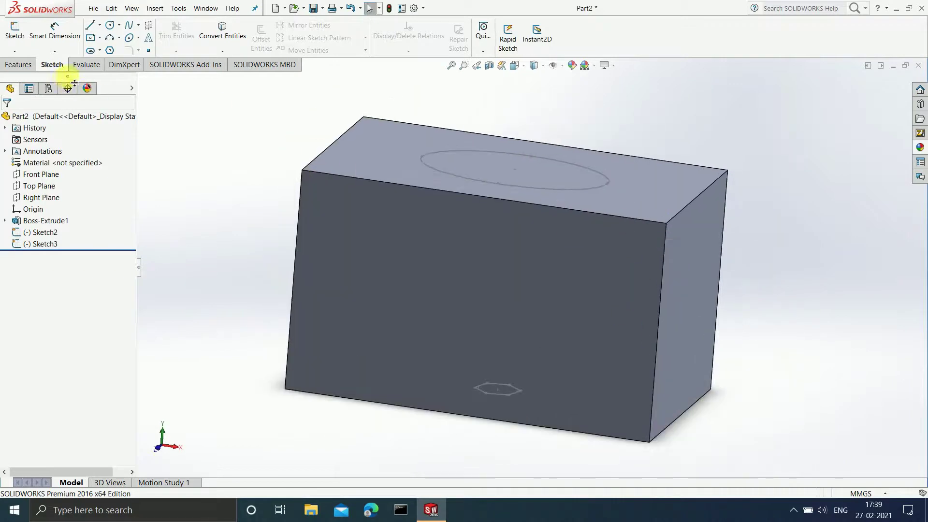
{"action": "left_click", "coordinate": [18, 66]}
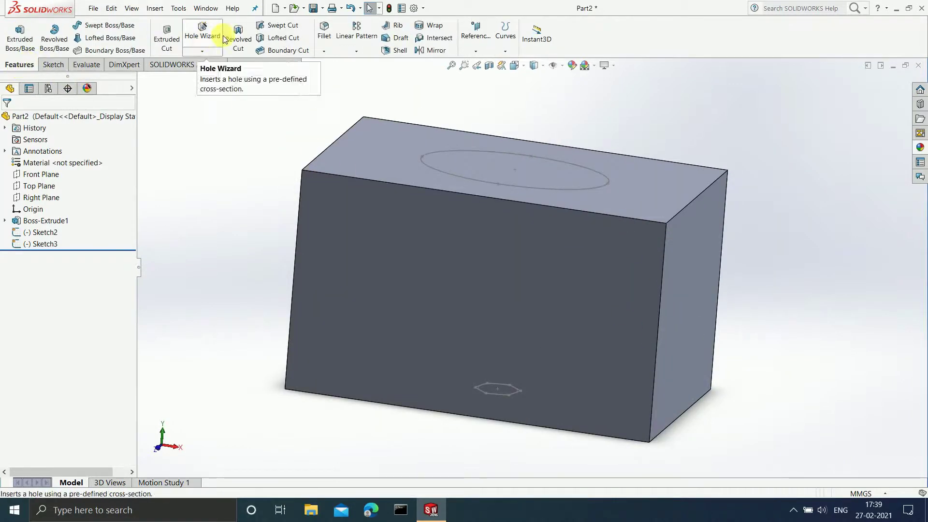
{"action": "left_click", "coordinate": [273, 37]}
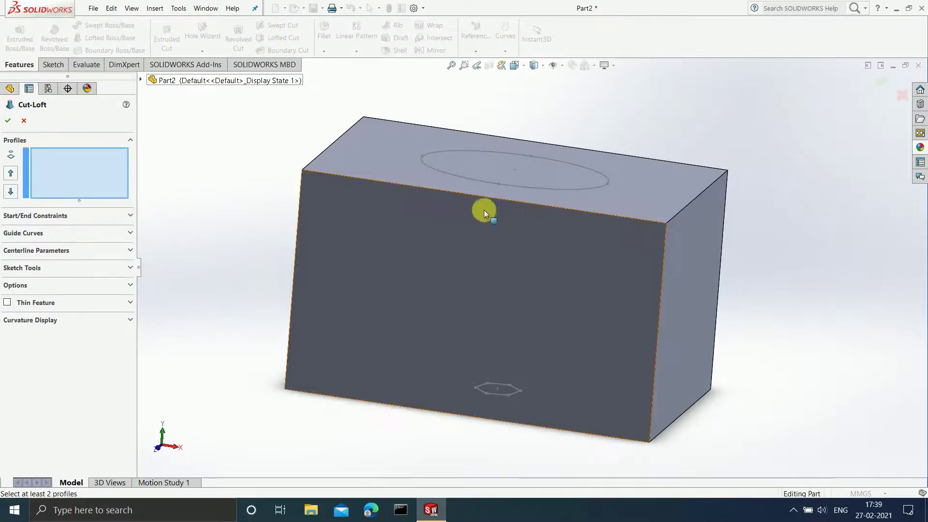
{"action": "middle_click_drag", "start_coordinate": [486, 216], "coordinate": [486, 240]}
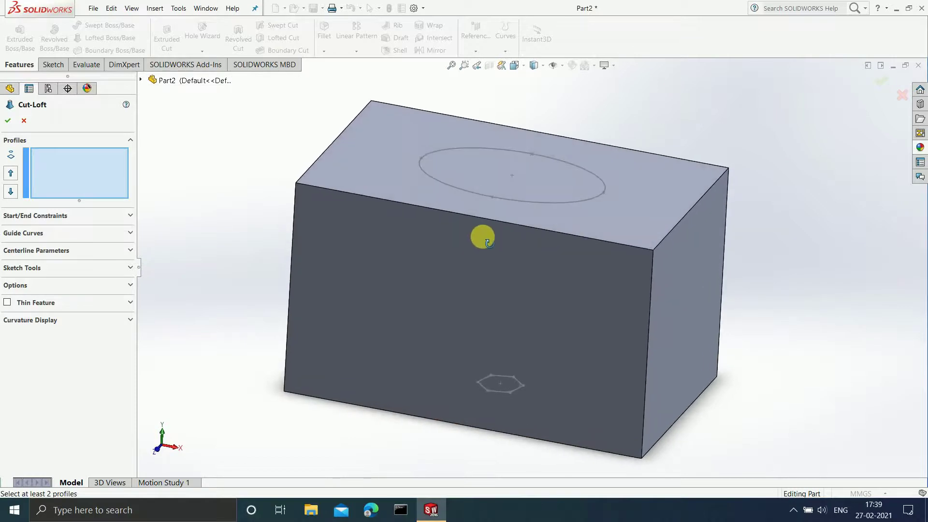
{"action": "left_click", "coordinate": [525, 201]}
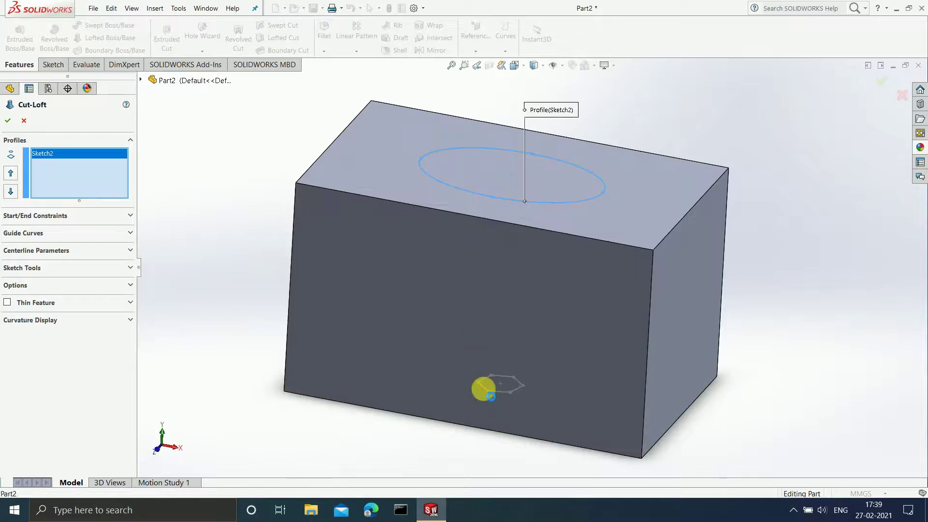
{"action": "left_click", "coordinate": [485, 390]}
{"action": "middle_click_drag", "start_coordinate": [411, 257], "coordinate": [426, 340]}
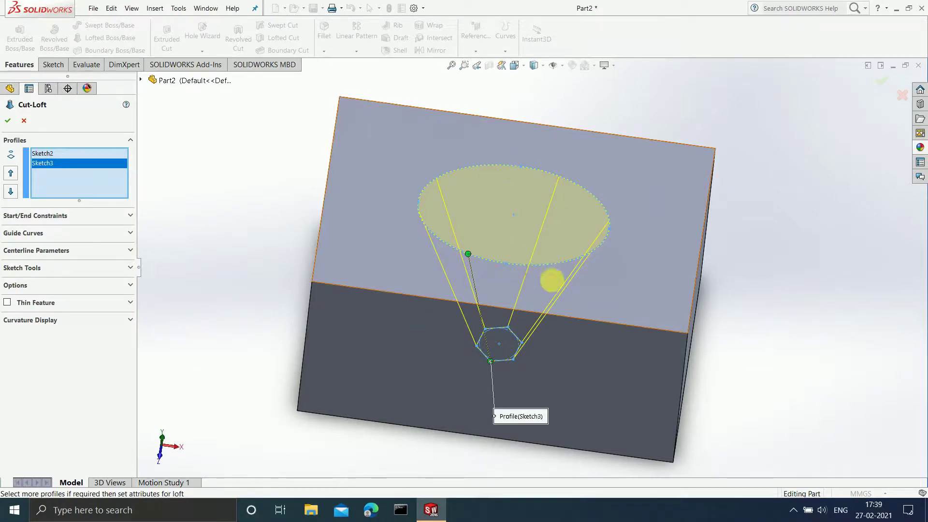
{"action": "left_click", "coordinate": [571, 261]}
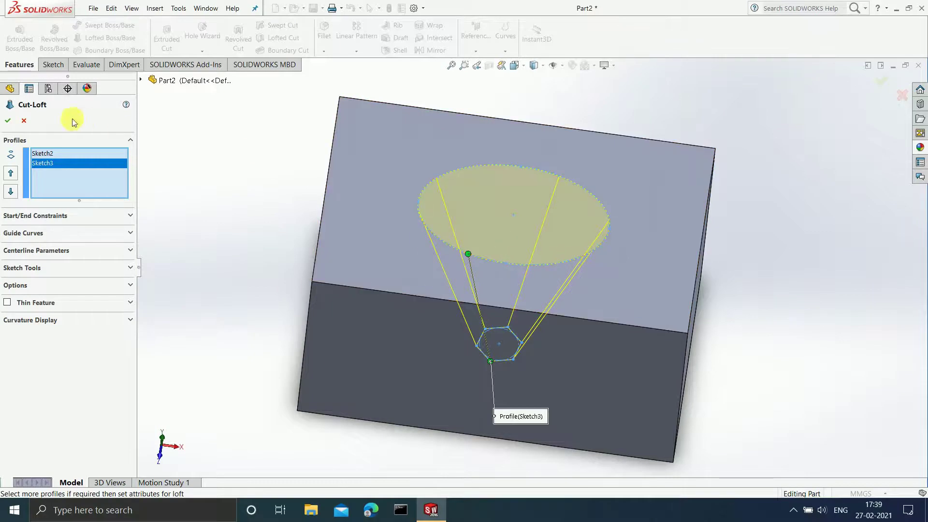
{"action": "left_click", "coordinate": [9, 120]}
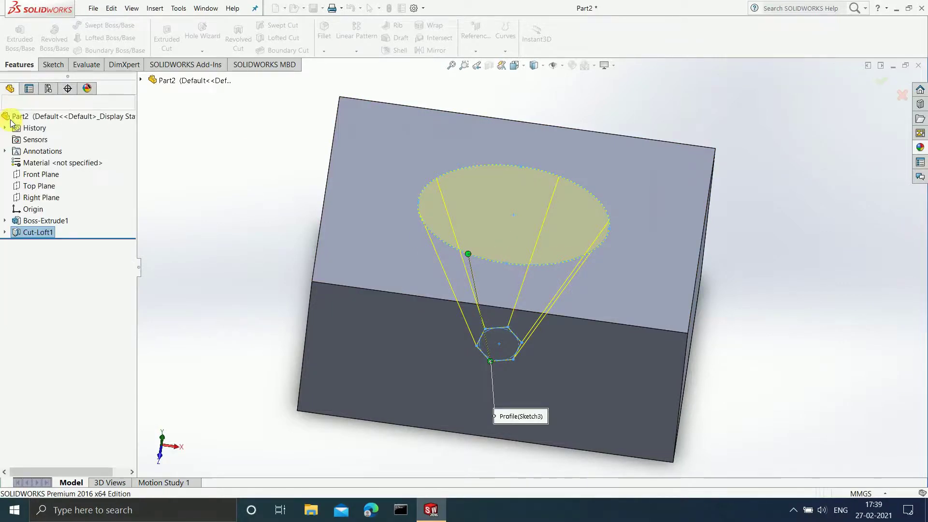
- Examine the lofted opening from above and below, and delete the lofted cut while keeping its profile sketches
{"action": "middle_click_drag", "start_coordinate": [583, 245], "coordinate": [636, 302]}
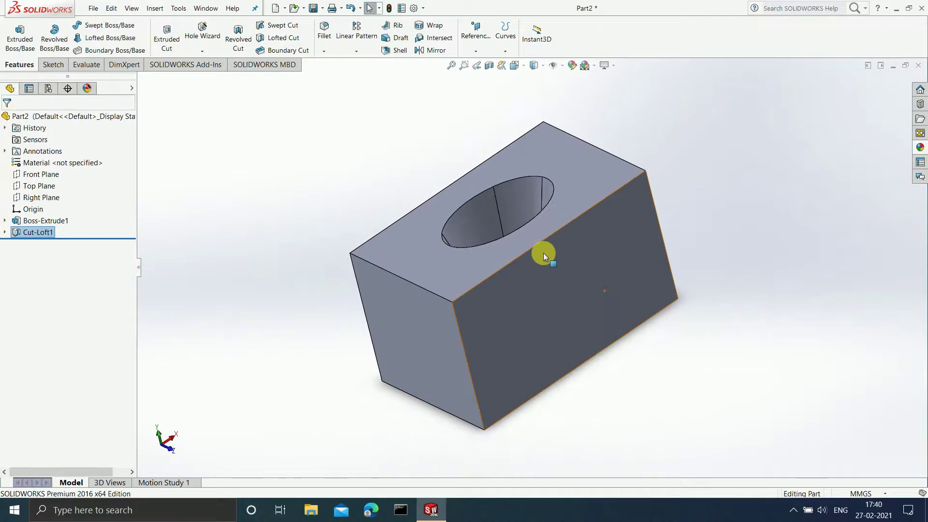
{"action": "middle_click_drag", "start_coordinate": [600, 300], "coordinate": [560, 94]}
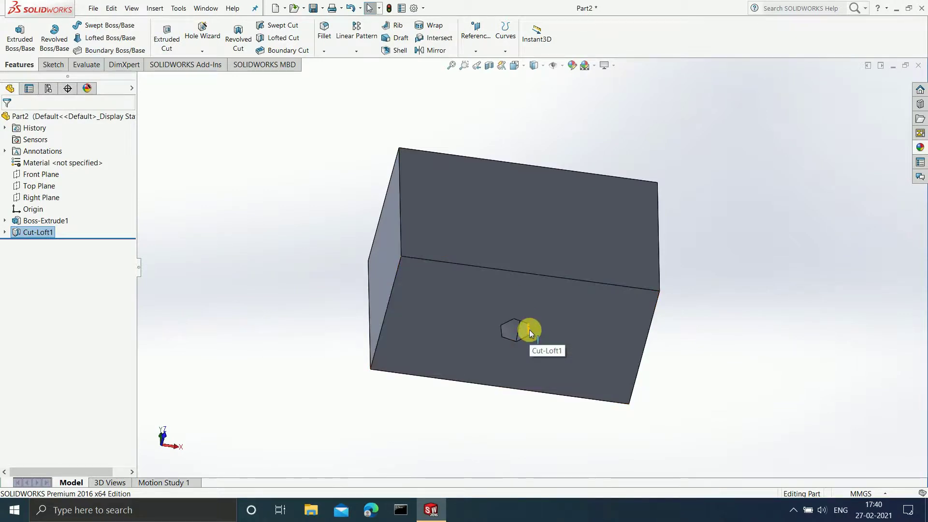
{"action": "middle_click_drag", "start_coordinate": [530, 329], "coordinate": [539, 243]}
{"action": "scroll", "coordinate": [539, 243], "scroll_direction": "down", "scroll_amount": 3}
{"action": "middle_click_drag", "start_coordinate": [539, 322], "coordinate": [471, 140]}
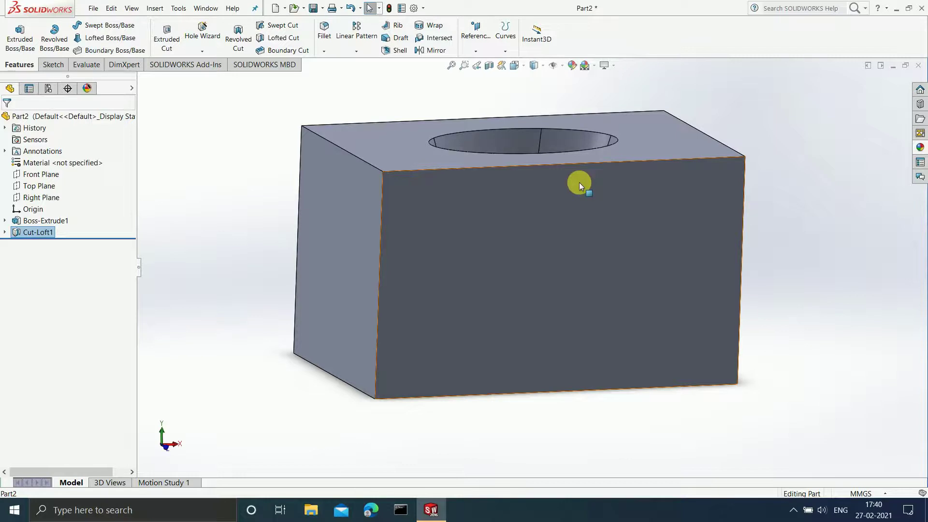
{"action": "right_click", "coordinate": [33, 234]}
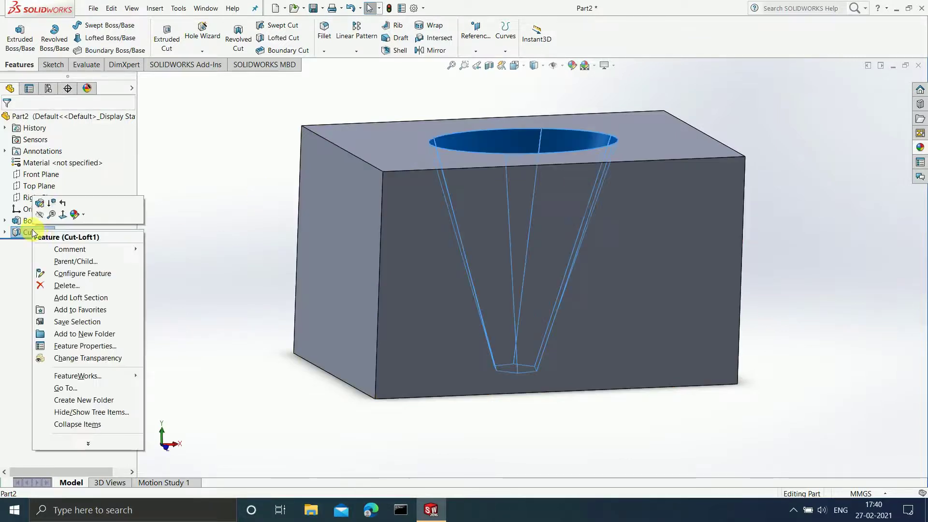
{"action": "left_click", "coordinate": [57, 290]}
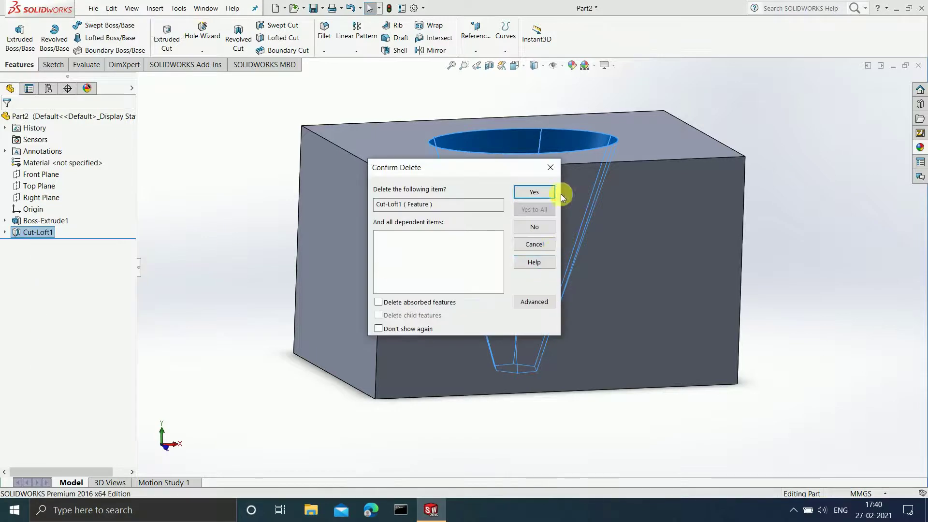
{"action": "left_click", "coordinate": [535, 192]}
{"action": "middle_click_drag", "start_coordinate": [631, 208], "coordinate": [614, 237]}
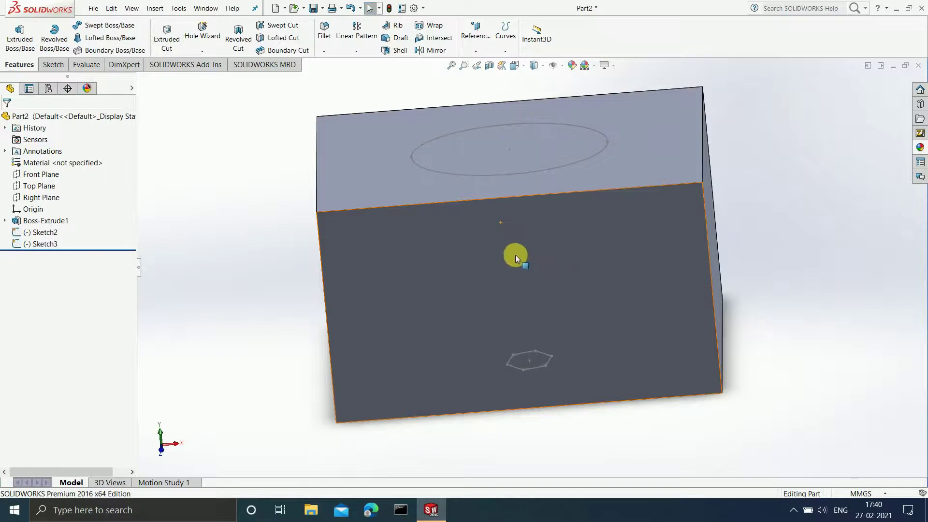
{"action": "middle_click_drag", "start_coordinate": [593, 254], "coordinate": [637, 169]}
{"action": "left_click", "coordinate": [643, 137]}
{"action": "key", "text": "ctrl+shift+z"}
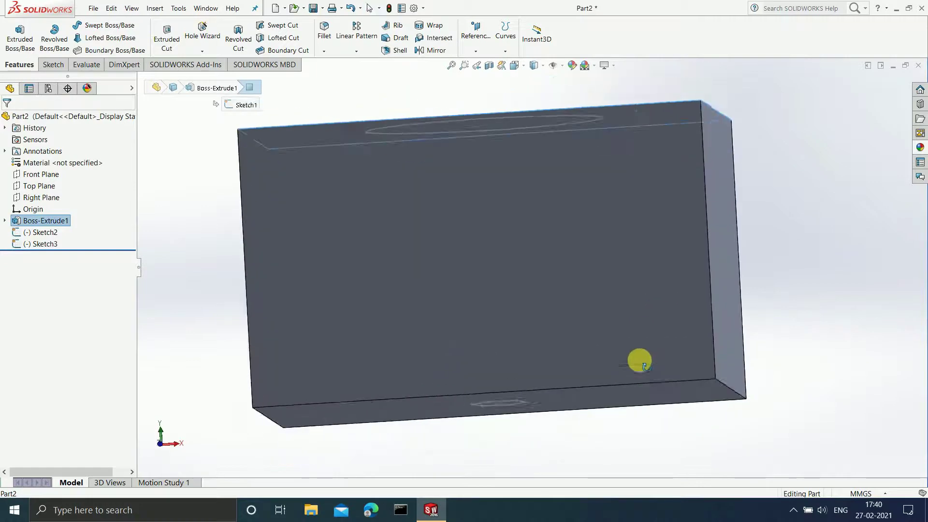
{"action": "middle_click_drag", "start_coordinate": [632, 207], "coordinate": [639, 417]}
{"action": "left_click", "coordinate": [648, 313]}
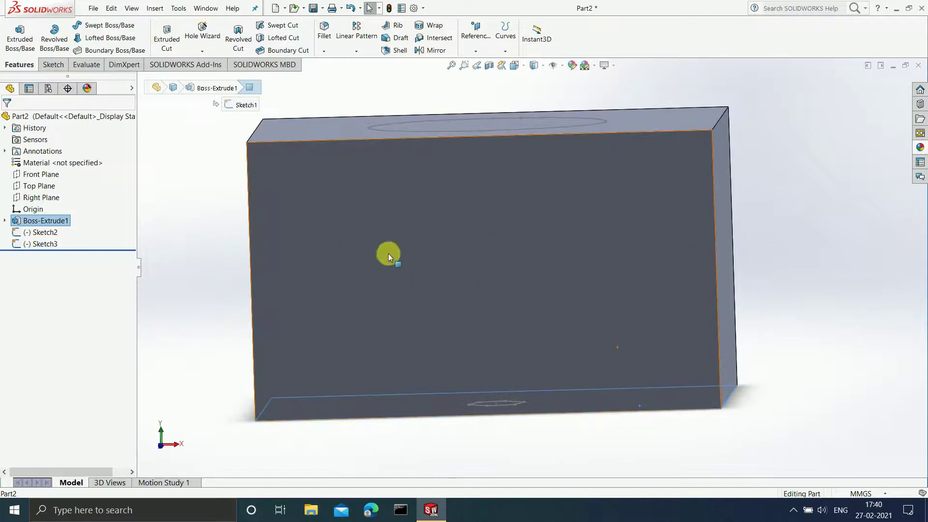
{"action": "left_click", "coordinate": [205, 224]}
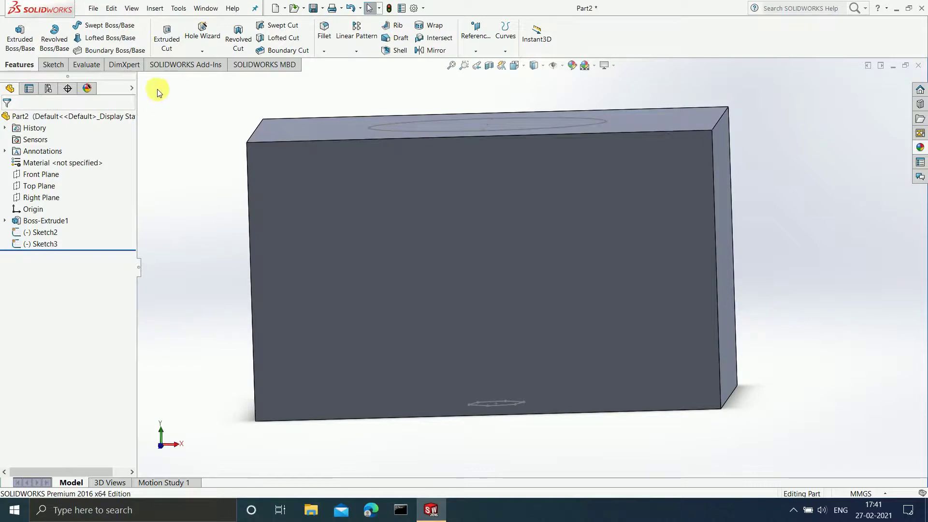
- Create a reference plane midway between the block's top and bottom faces
{"action": "left_click", "coordinate": [155, 8]}
{"action": "left_click", "coordinate": [155, 9]}
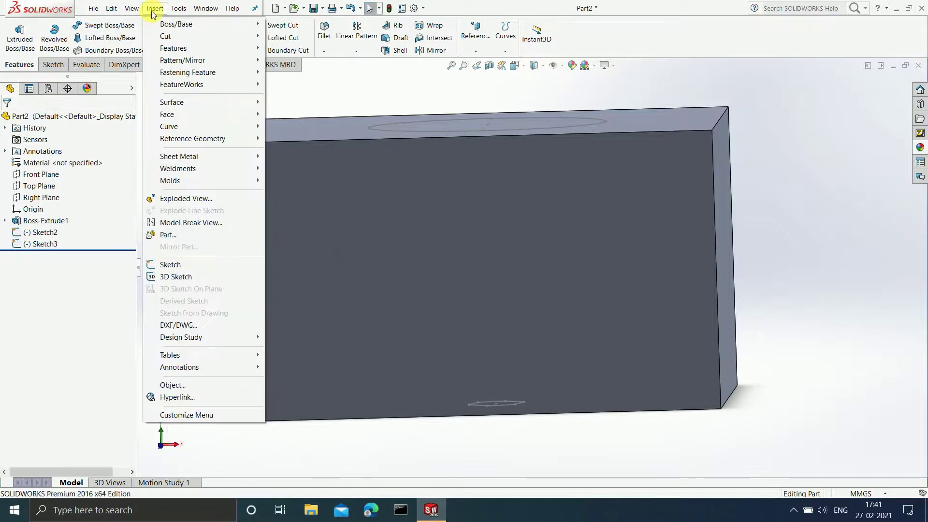
{"action": "mouse_move", "coordinate": [247, 139]}
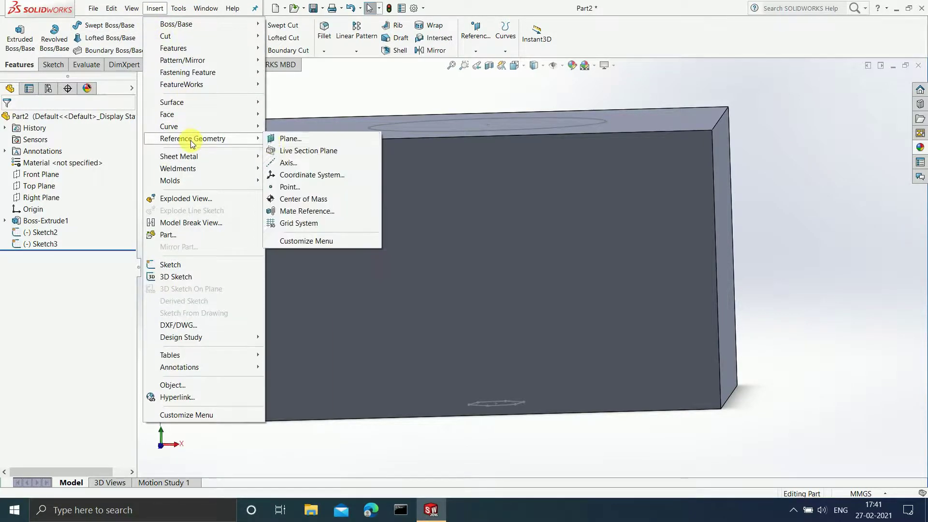
{"action": "left_click", "coordinate": [289, 139]}
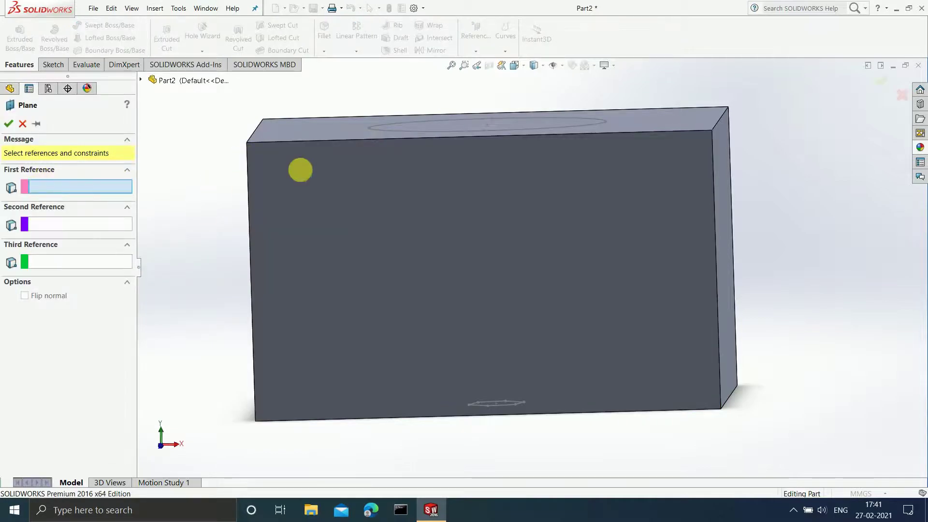
{"action": "middle_click_drag", "start_coordinate": [243, 183], "coordinate": [290, 213]}
{"action": "left_click", "coordinate": [332, 151]}
{"action": "scroll", "coordinate": [404, 228], "scroll_direction": "up", "scroll_amount": 3}
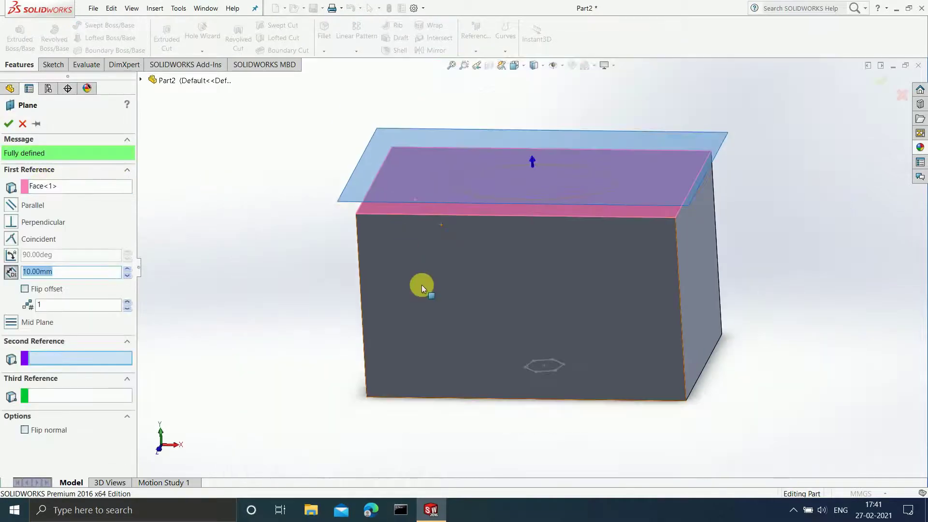
{"action": "middle_click_drag", "start_coordinate": [376, 321], "coordinate": [435, 248]}
{"action": "left_click", "coordinate": [425, 334]}
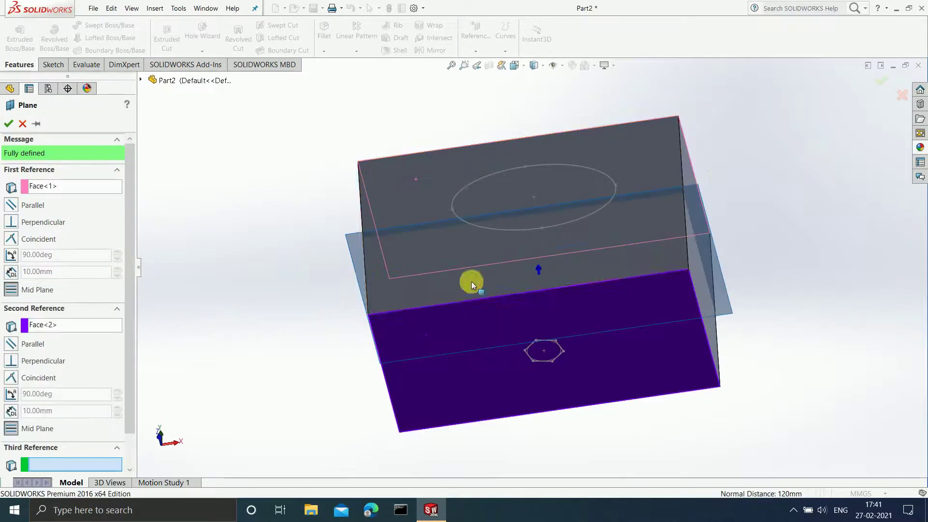
{"action": "middle_click_drag", "start_coordinate": [488, 198], "coordinate": [286, 338]}
{"action": "left_click", "coordinate": [13, 290]}
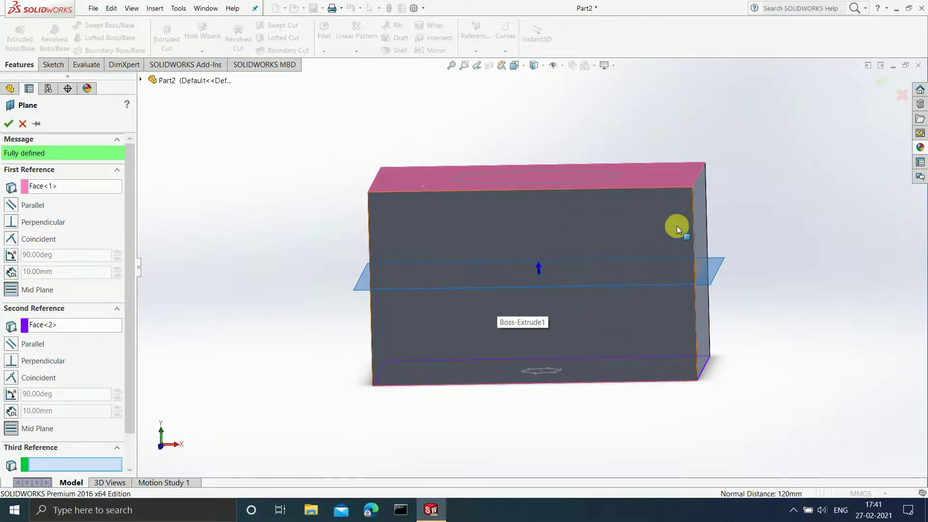
{"action": "left_click", "coordinate": [880, 82]}
{"action": "middle_click_drag", "start_coordinate": [804, 151], "coordinate": [796, 227]}
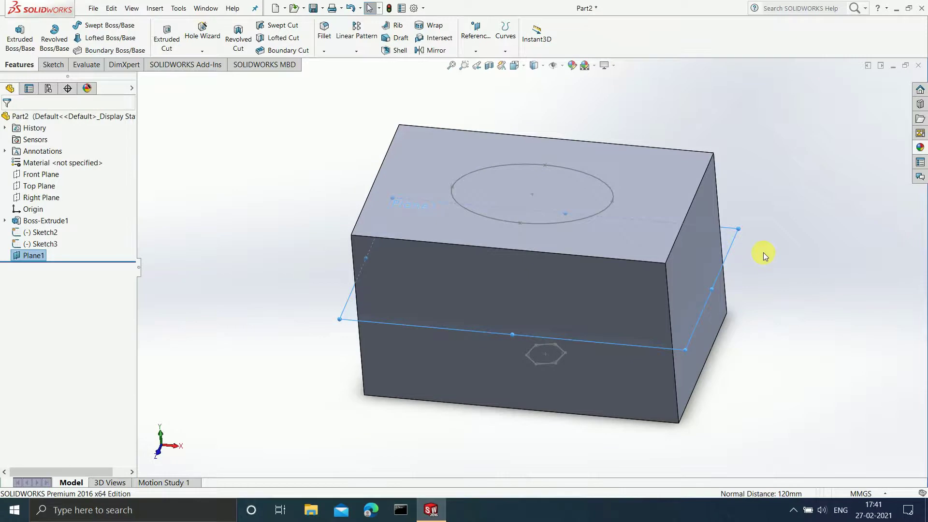
- Sketch an origin-centred rectangle about 49 mm by 32 mm on the block's mid plane, and close the sketch
{"action": "key", "text": "ctrl+8"}
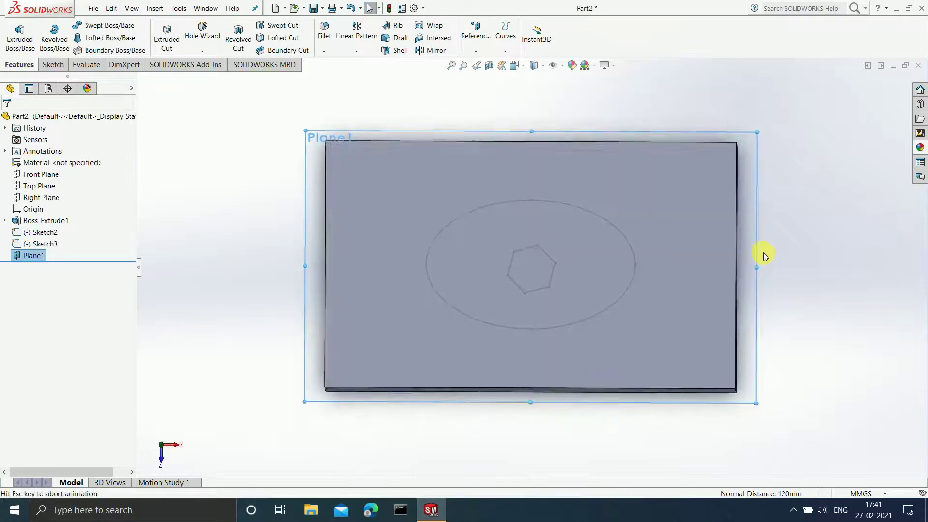
{"action": "left_click", "coordinate": [61, 70]}
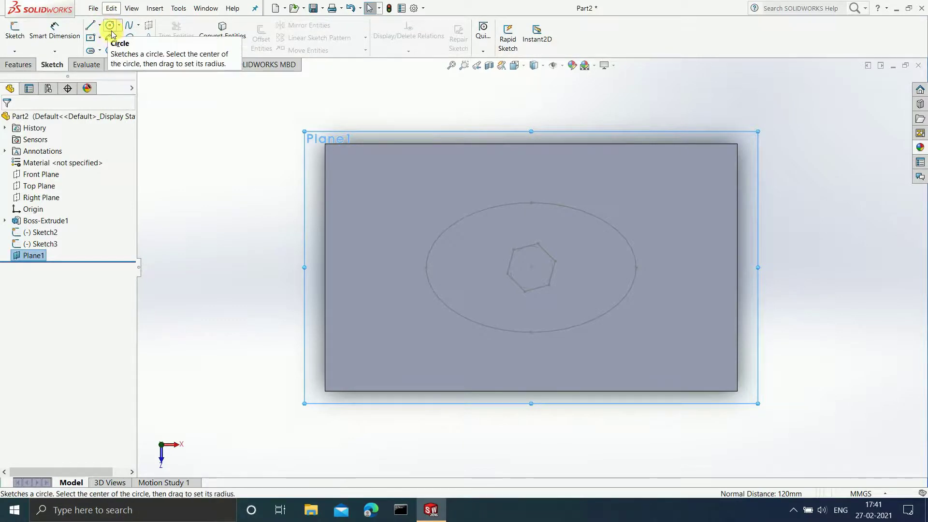
{"action": "left_click", "coordinate": [93, 38]}
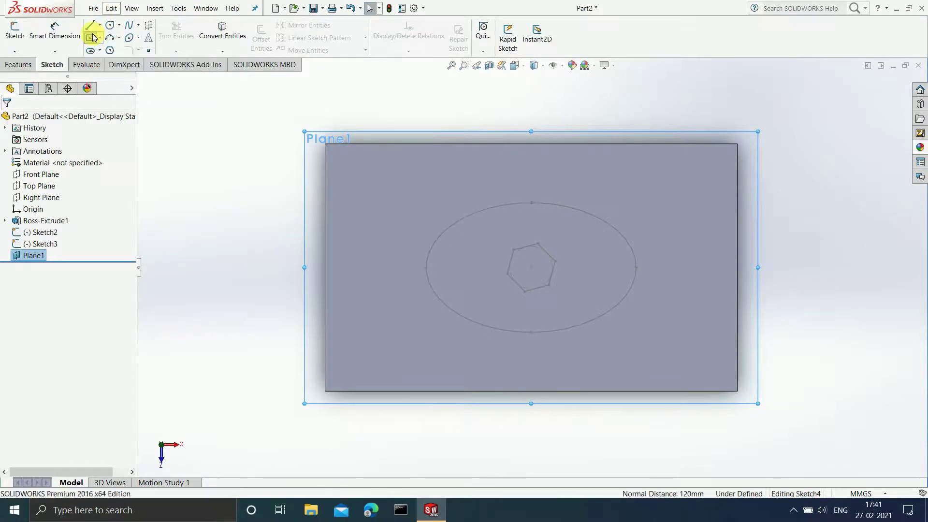
{"action": "left_click", "coordinate": [532, 268]}
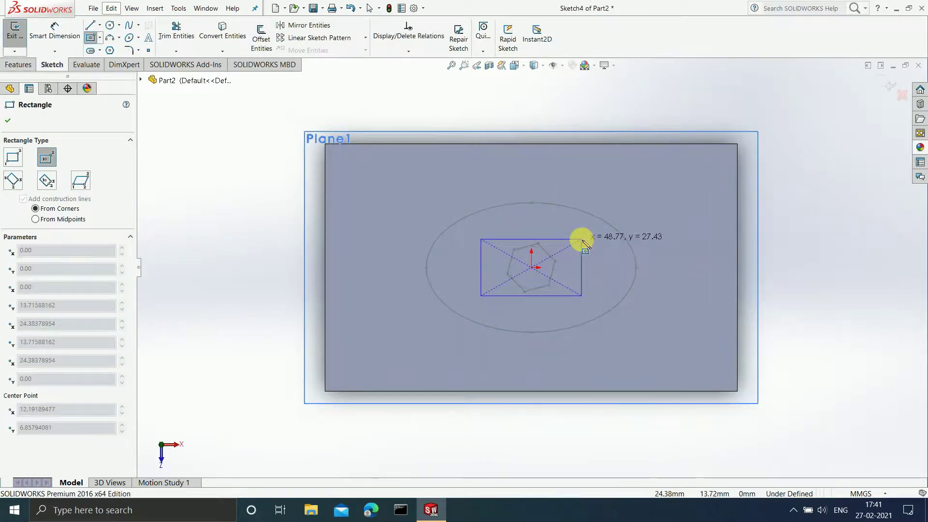
{"action": "left_click", "coordinate": [582, 236]}
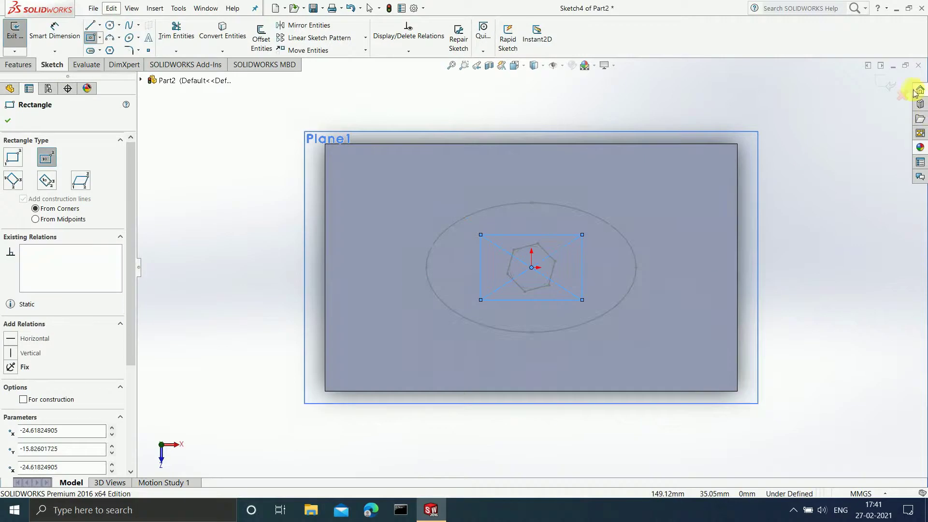
{"action": "left_click", "coordinate": [892, 83]}
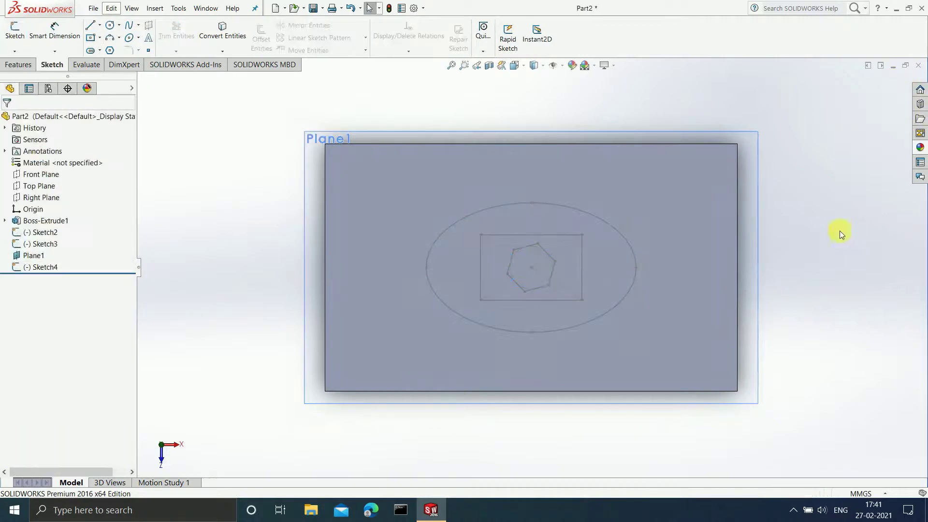
- Set up a lofted cut with the top ellipse, the mid-plane rectangle and the bottom hexagon as profiles, in that order
{"action": "middle_click_drag", "start_coordinate": [819, 341], "coordinate": [761, 170]}
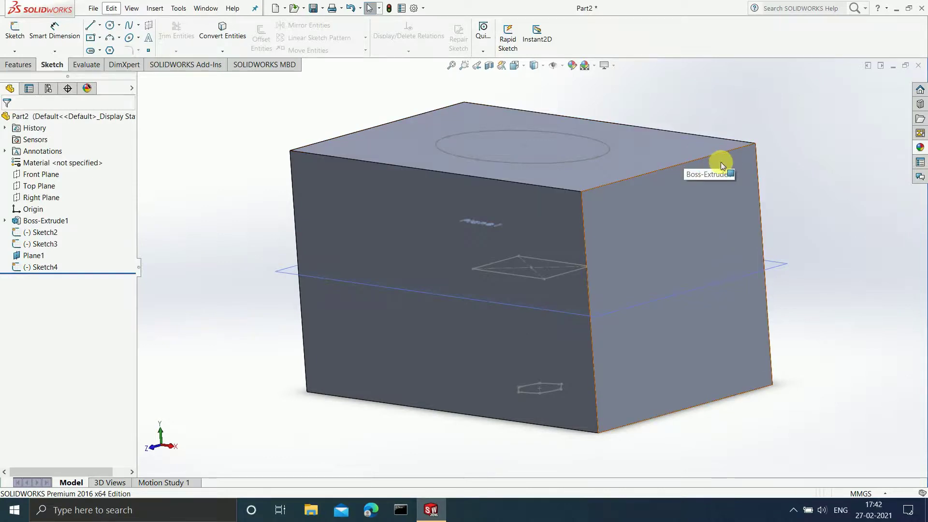
{"action": "left_click", "coordinate": [15, 65]}
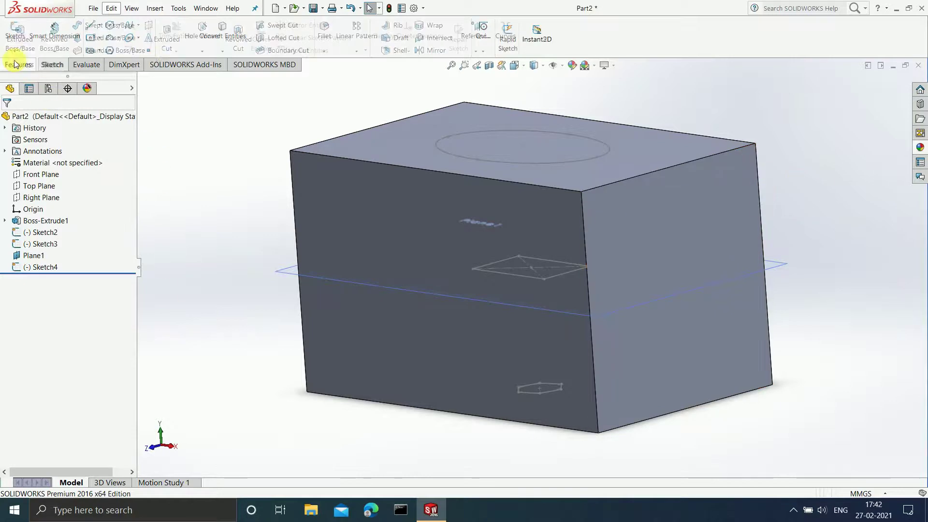
{"action": "left_click", "coordinate": [283, 38]}
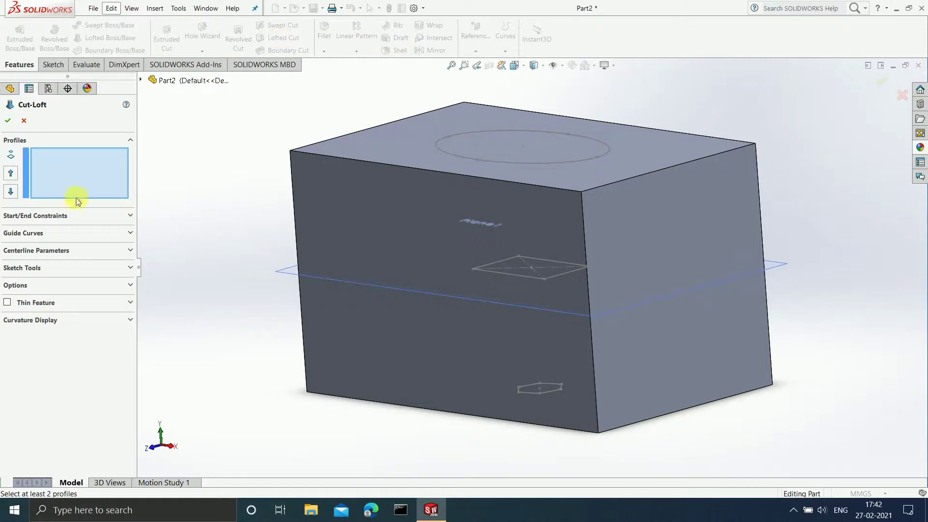
{"action": "left_click", "coordinate": [575, 161]}
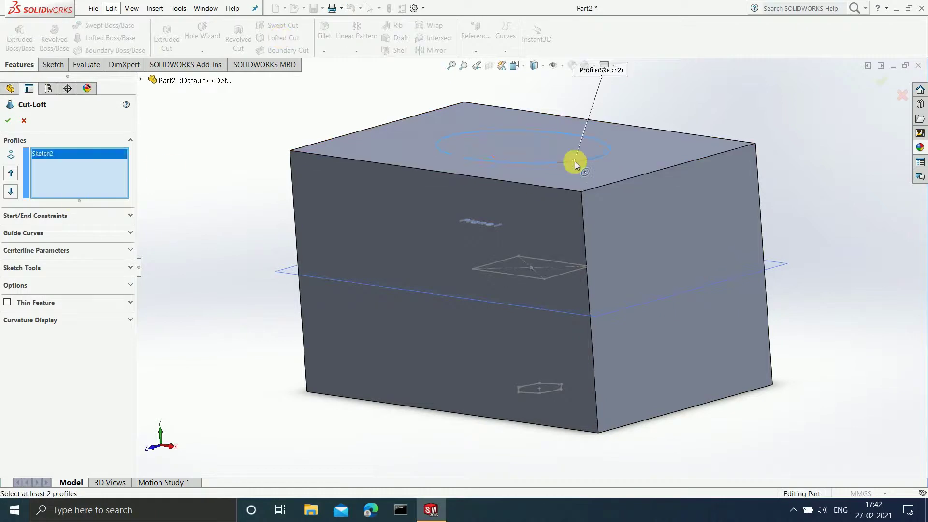
{"action": "left_click", "coordinate": [514, 276]}
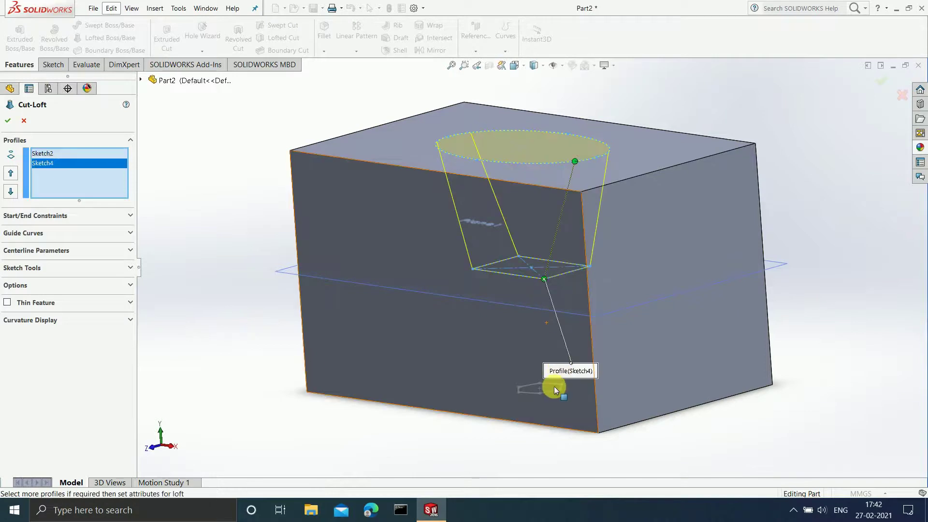
{"action": "left_click", "coordinate": [527, 395]}
{"action": "mouse_move", "coordinate": [710, 369]}
{"action": "middle_mouse_down"}
{"action": "mouse_move", "coordinate": [760, 352]}
{"action": "mouse_move", "coordinate": [748, 439]}
{"action": "mouse_move", "coordinate": [751, 380]}
{"action": "mouse_move", "coordinate": [742, 387]}
{"action": "middle_mouse_up"}
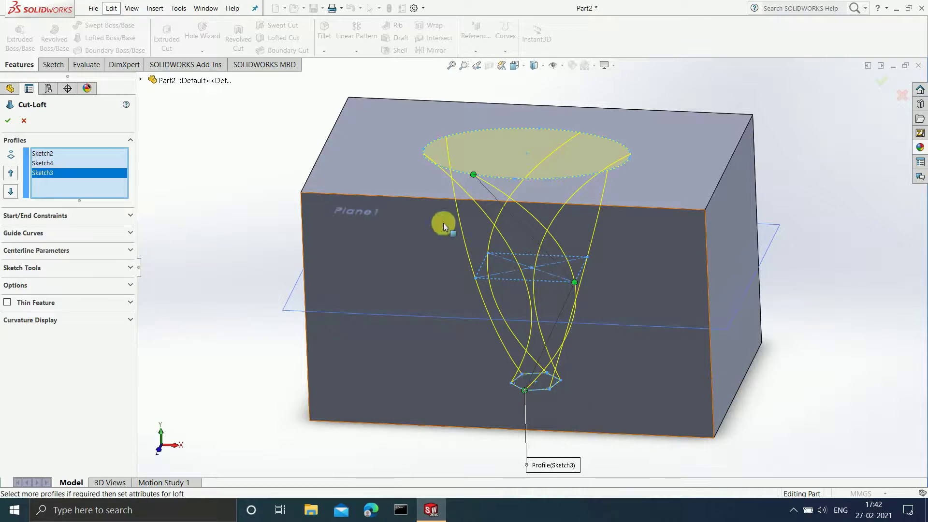
- Move the loft connector points on the ellipse and the hexagon into line with the rectangle's front right corner
{"action": "left_click_drag", "start_coordinate": [474, 175], "coordinate": [608, 181]}
{"action": "middle_click_drag", "start_coordinate": [599, 259], "coordinate": [602, 217]}
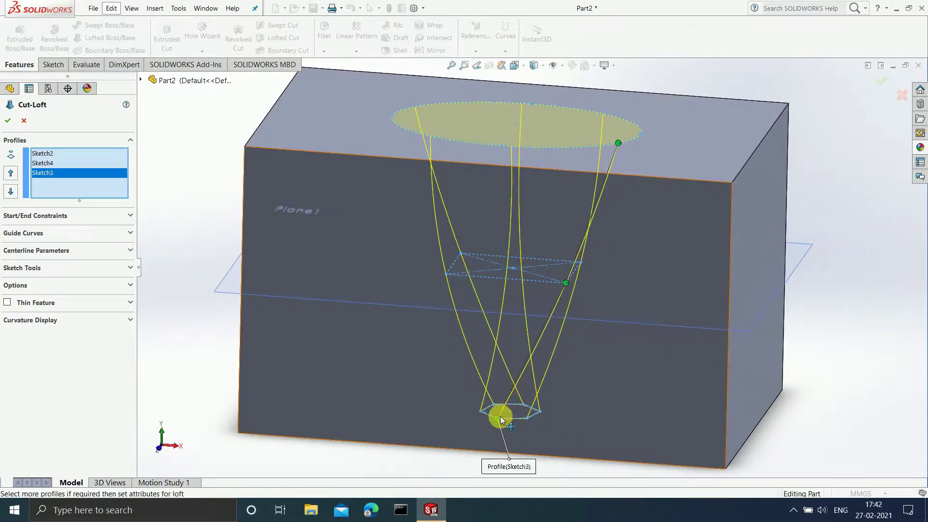
{"action": "left_click_drag", "start_coordinate": [496, 421], "coordinate": [529, 417]}
{"action": "middle_click_drag", "start_coordinate": [616, 284], "coordinate": [543, 198]}
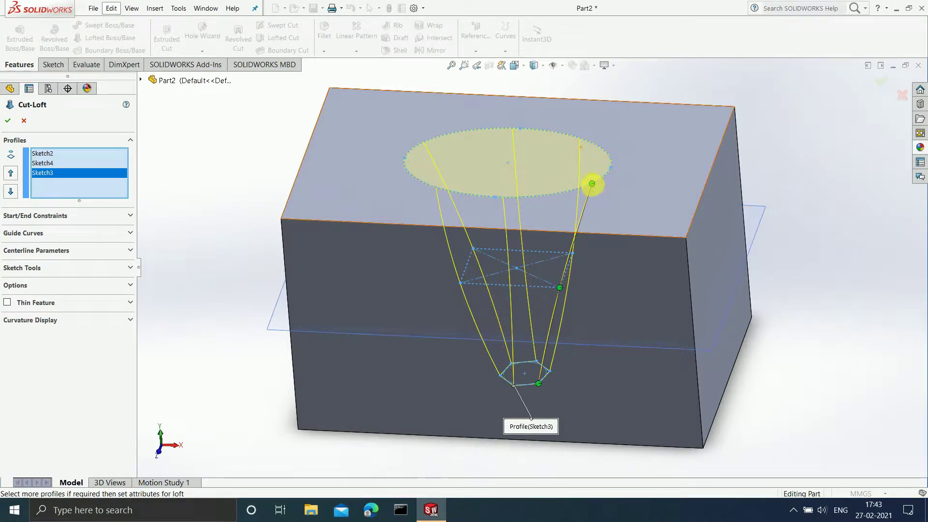
- Try the ellipse's connector point on the rear side of the ellipse to twist the loft preview
{"action": "left_click_drag", "start_coordinate": [593, 186], "coordinate": [590, 143]}
{"action": "middle_click_drag", "start_coordinate": [500, 279], "coordinate": [497, 321]}
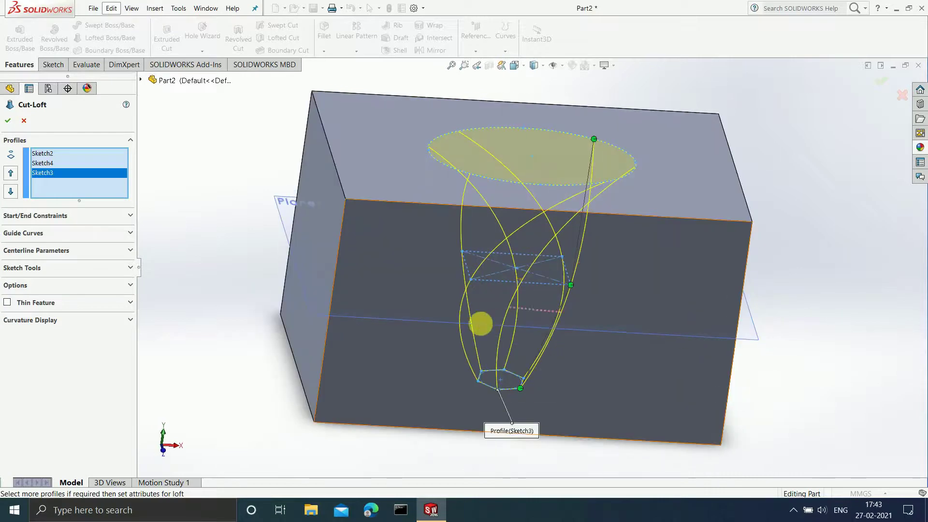
{"action": "middle_click_drag", "start_coordinate": [608, 203], "coordinate": [591, 160]}
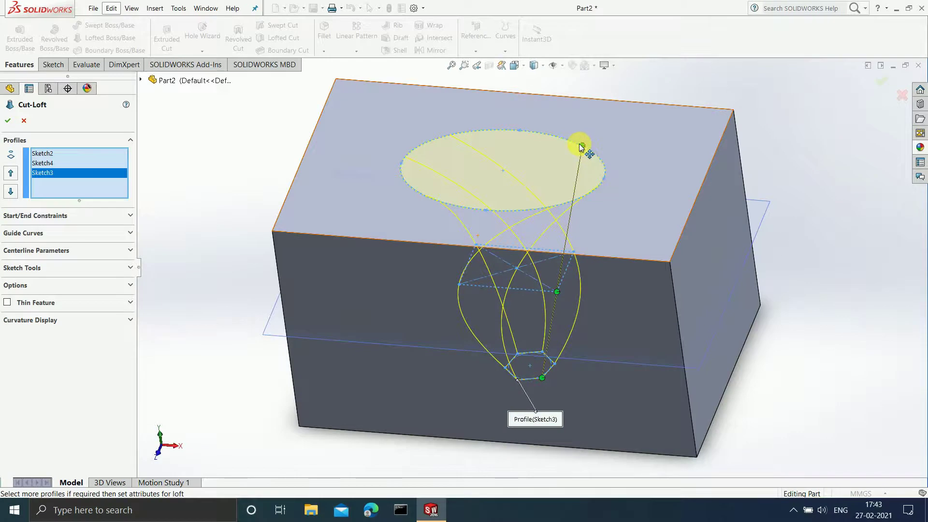
- Return the ellipse's connector point to the front, above the rectangle's front right corner, and accept the lofted cut
{"action": "left_click_drag", "start_coordinate": [582, 147], "coordinate": [575, 203]}
{"action": "mouse_move", "coordinate": [608, 222]}
{"action": "middle_mouse_down"}
{"action": "mouse_move", "coordinate": [618, 245]}
{"action": "mouse_move", "coordinate": [620, 341]}
{"action": "mouse_move", "coordinate": [617, 213]}
{"action": "middle_mouse_up"}
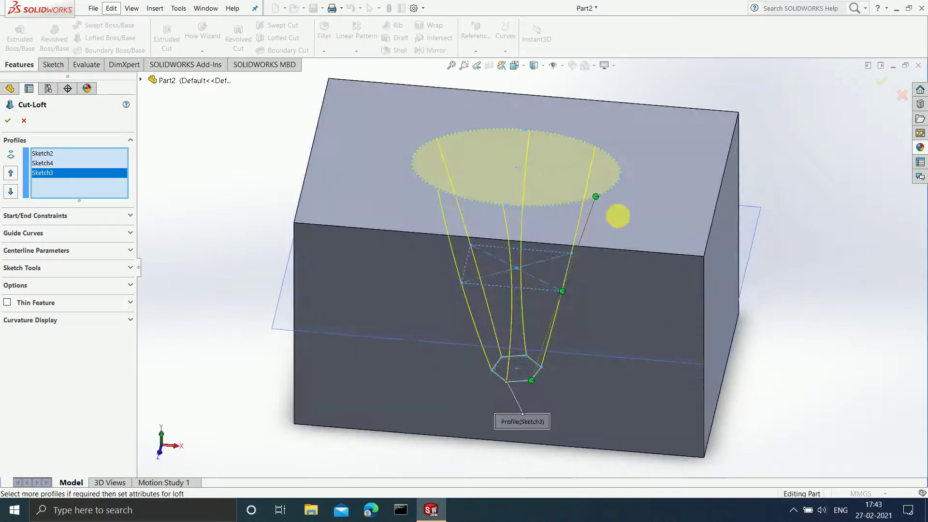
{"action": "left_click", "coordinate": [9, 125]}
- Inspect the three-profile lofted opening, and delete the lofted cut while keeping its absorbed sketches
{"action": "middle_click_drag", "start_coordinate": [600, 263], "coordinate": [526, 468]}
{"action": "middle_click_drag", "start_coordinate": [628, 118], "coordinate": [623, 133]}
{"action": "left_click", "coordinate": [801, 107]}
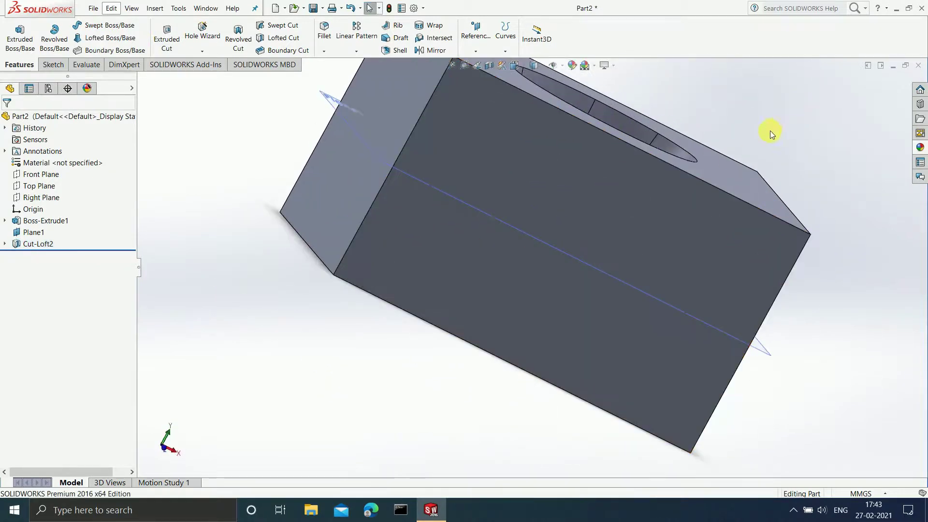
{"action": "right_click", "coordinate": [764, 116]}
{"action": "middle_click_drag", "start_coordinate": [754, 91], "coordinate": [655, 223]}
{"action": "scroll", "coordinate": [428, 274], "scroll_direction": "up", "scroll_amount": 4}
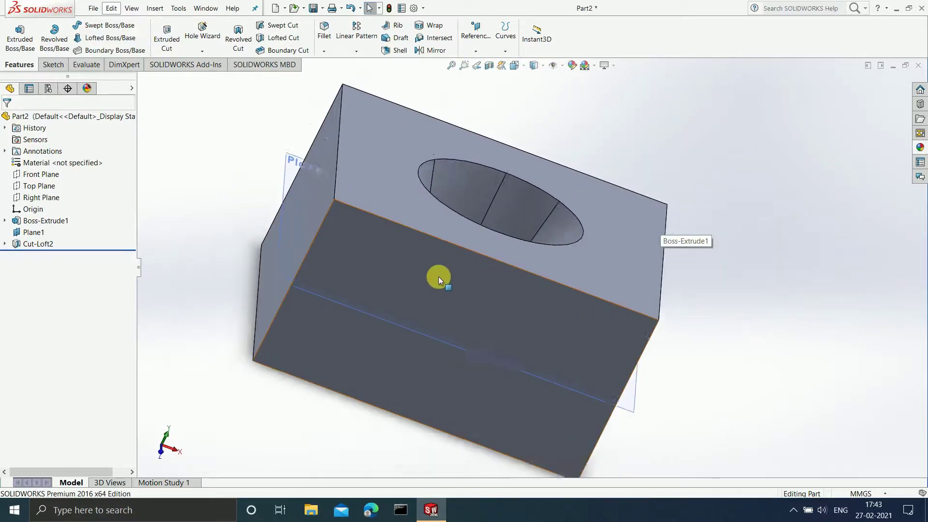
{"action": "left_click", "coordinate": [45, 244]}
{"action": "right_click", "coordinate": [45, 244]}
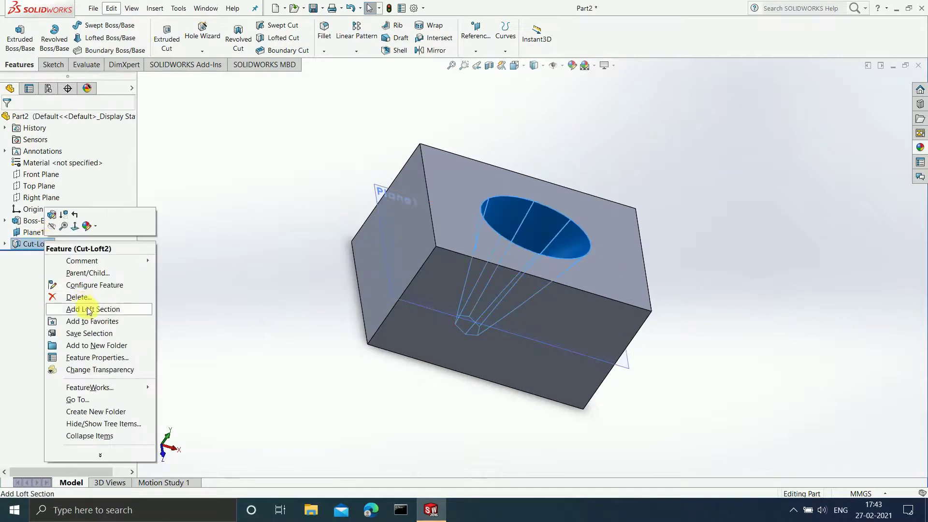
{"action": "left_click", "coordinate": [73, 297]}
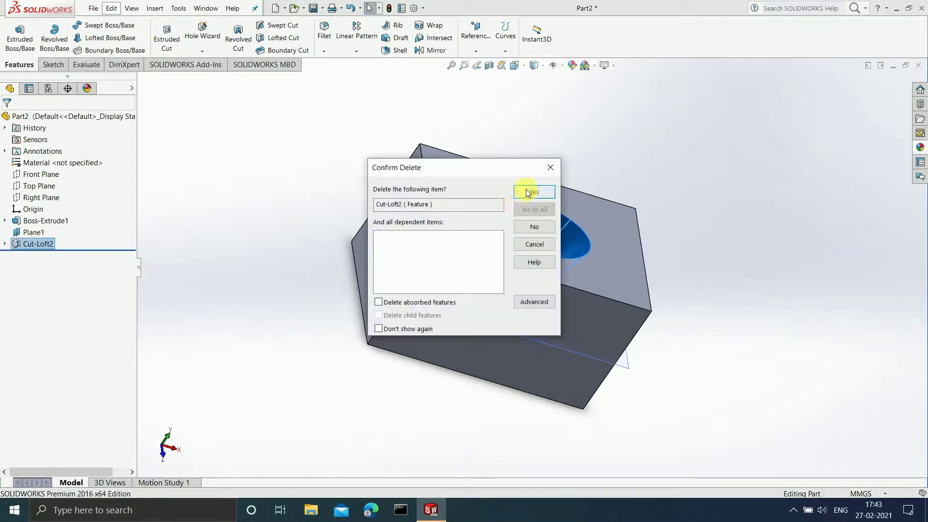
{"action": "left_click", "coordinate": [527, 192]}
- Hide the block's mid plane and the rectangle sketch on it
{"action": "scroll", "coordinate": [590, 305], "scroll_direction": "down", "scroll_amount": 3}
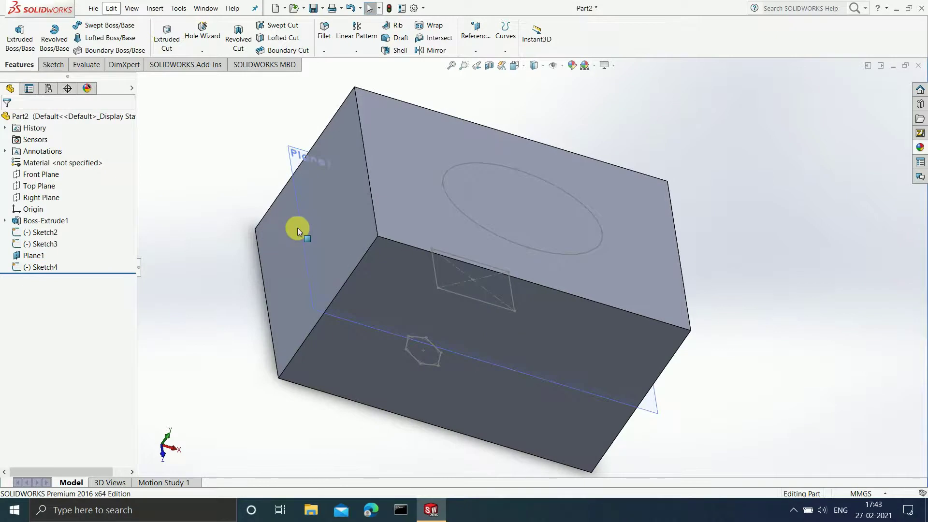
{"action": "right_click", "coordinate": [300, 207]}
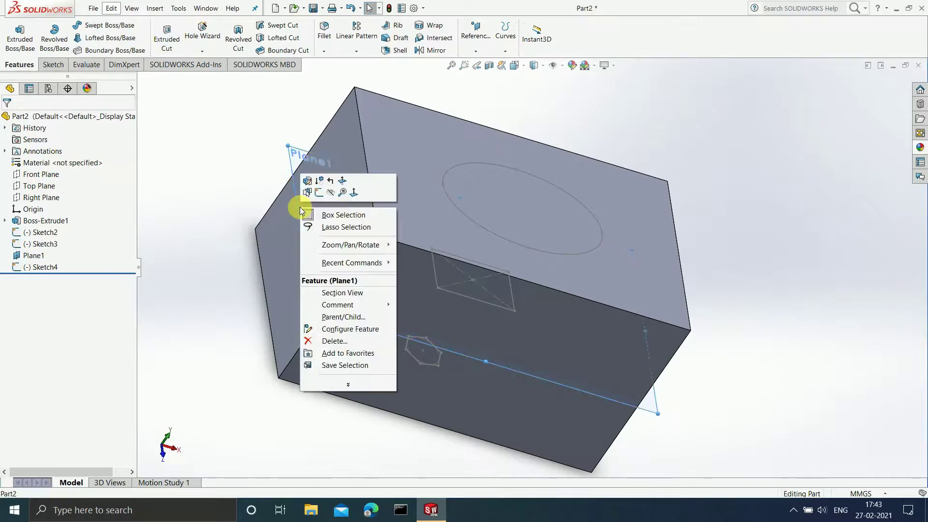
{"action": "left_click", "coordinate": [331, 192]}
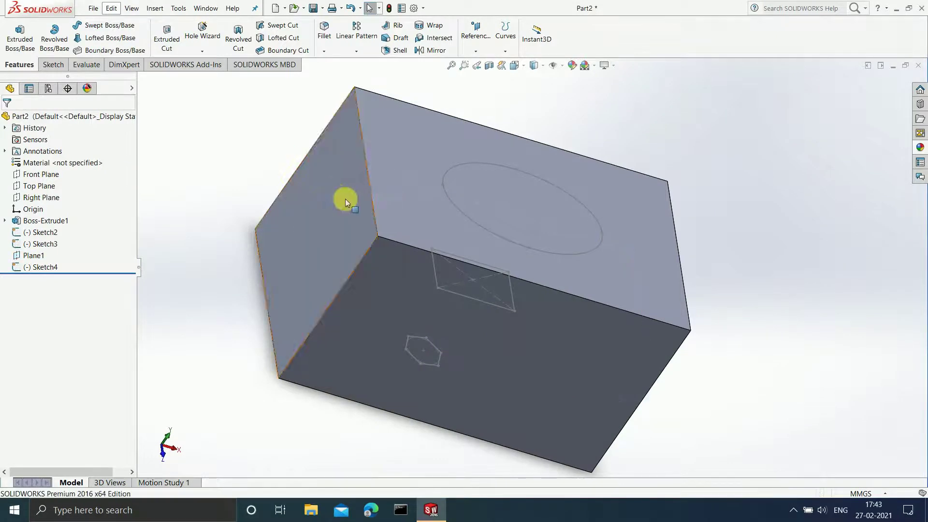
{"action": "left_click", "coordinate": [460, 294]}
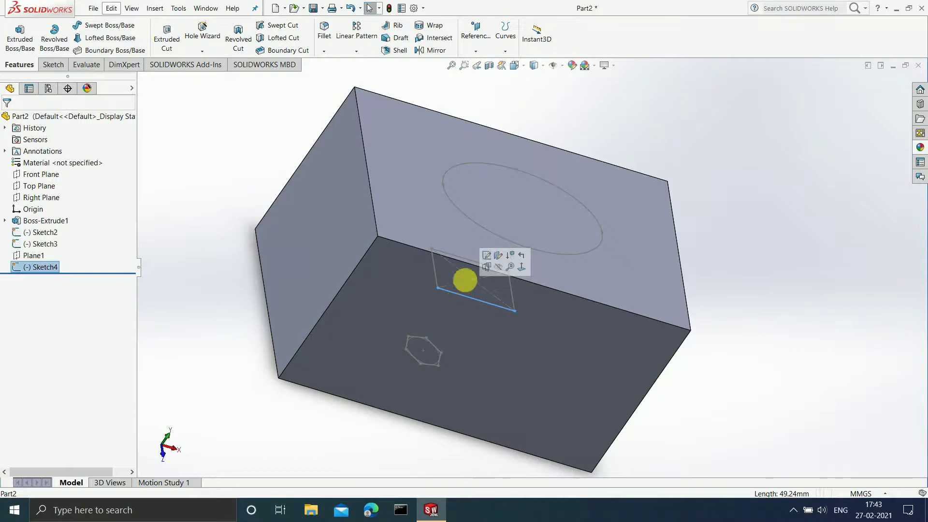
{"action": "left_click", "coordinate": [499, 270]}
- Start a lofted cut using the ellipse on the block's top face and the hexagon on its bottom face as profiles
{"action": "middle_click_drag", "start_coordinate": [729, 260], "coordinate": [701, 184]}
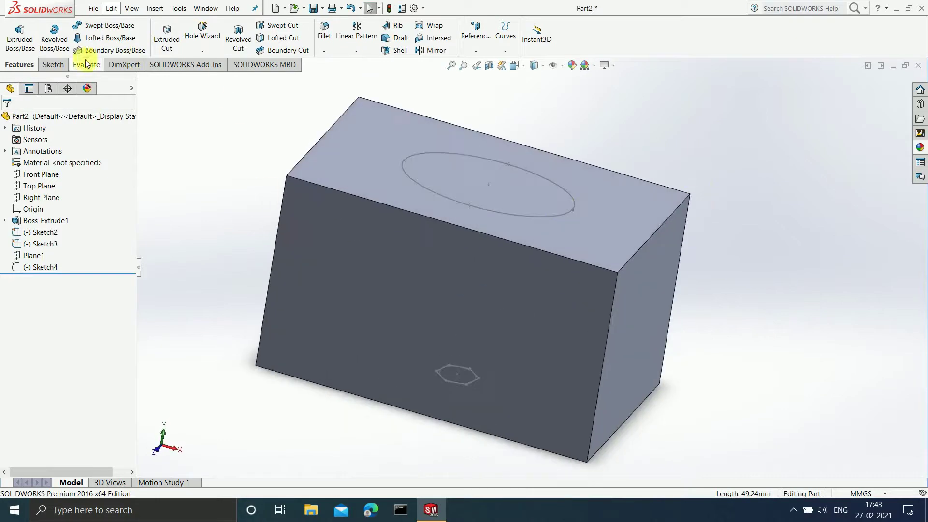
{"action": "left_click", "coordinate": [283, 38]}
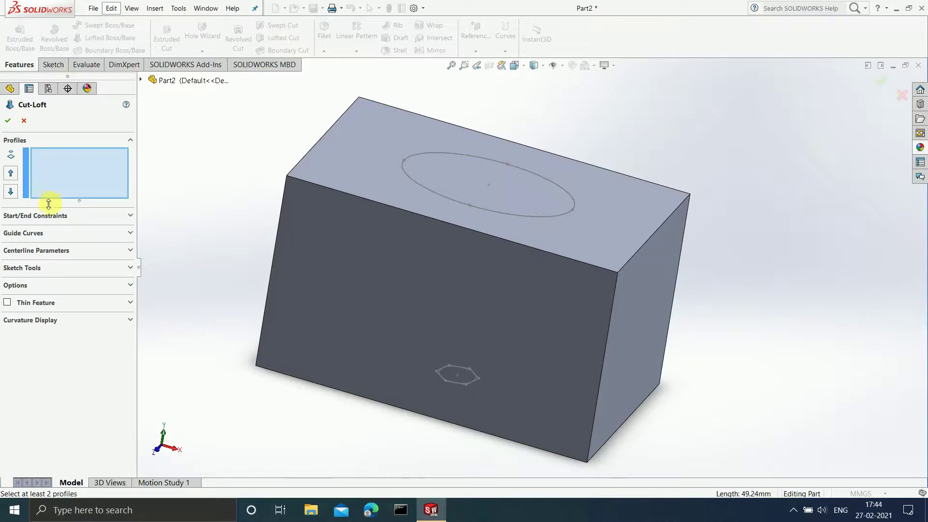
{"action": "left_click", "coordinate": [423, 186]}
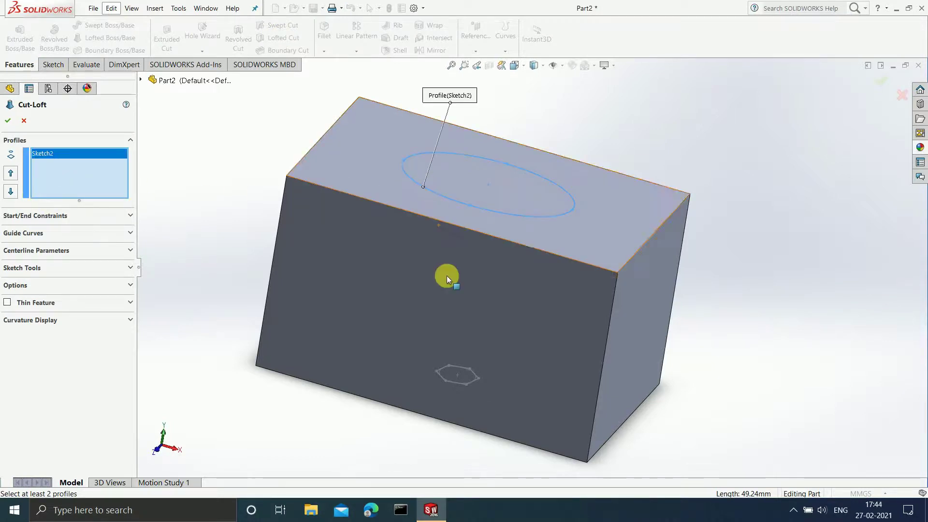
{"action": "left_click", "coordinate": [445, 369]}
{"action": "mouse_move", "coordinate": [435, 307]}
{"action": "middle_mouse_down"}
{"action": "mouse_move", "coordinate": [483, 242]}
{"action": "mouse_move", "coordinate": [472, 306]}
{"action": "mouse_move", "coordinate": [435, 223]}
{"action": "mouse_move", "coordinate": [445, 255]}
{"action": "mouse_move", "coordinate": [456, 255]}
{"action": "middle_mouse_up"}
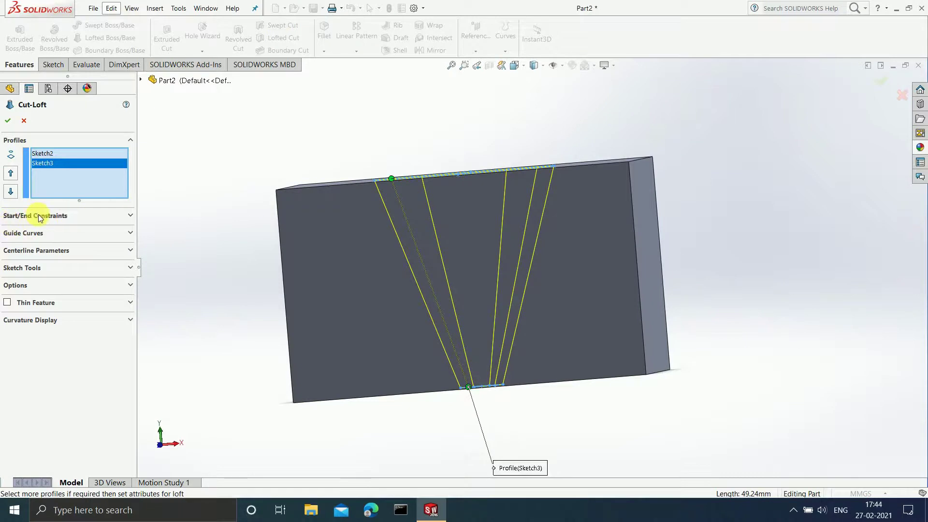
- Set the start constraint at the ellipse to Normal To Profile and examine the curved loft preview
{"action": "left_click", "coordinate": [129, 218]}
{"action": "left_click", "coordinate": [86, 241]}
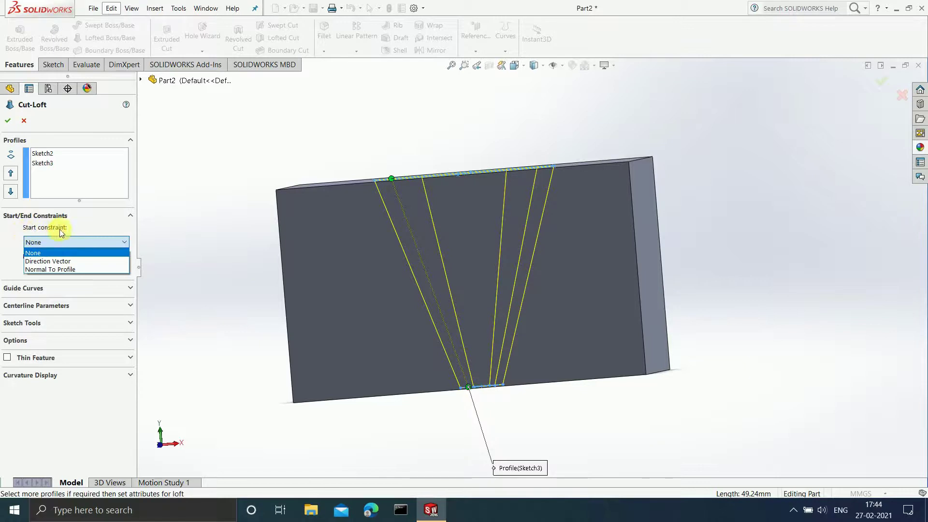
{"action": "left_click", "coordinate": [42, 156]}
{"action": "left_click", "coordinate": [44, 155]}
{"action": "middle_click_drag", "start_coordinate": [183, 149], "coordinate": [198, 190]}
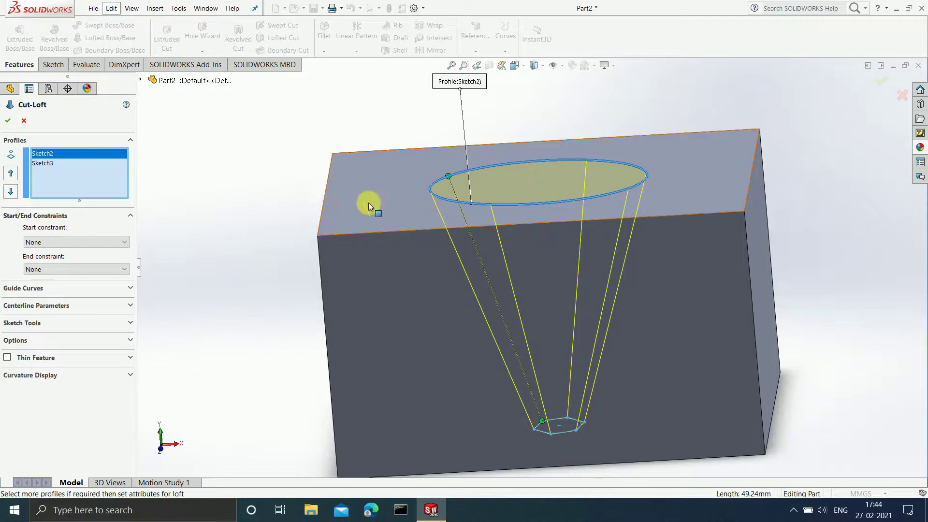
{"action": "left_click", "coordinate": [118, 239]}
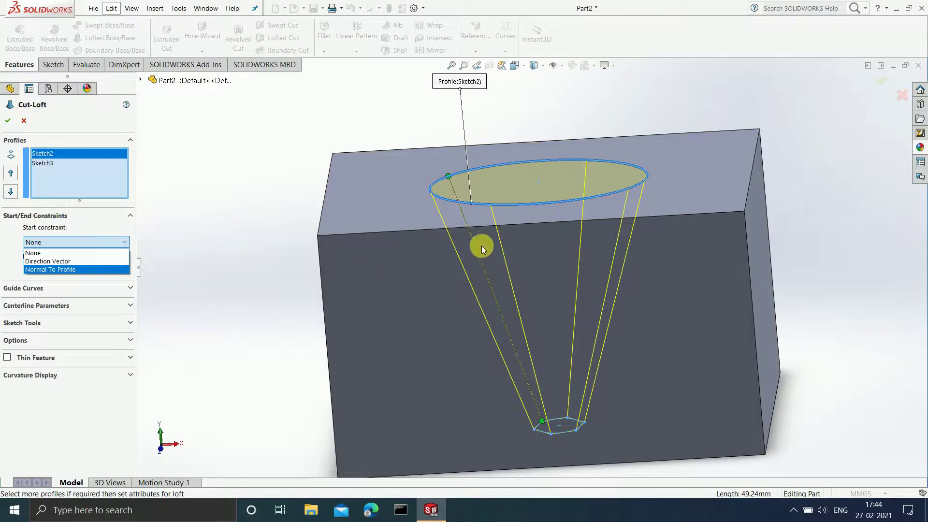
{"action": "left_click", "coordinate": [78, 269]}
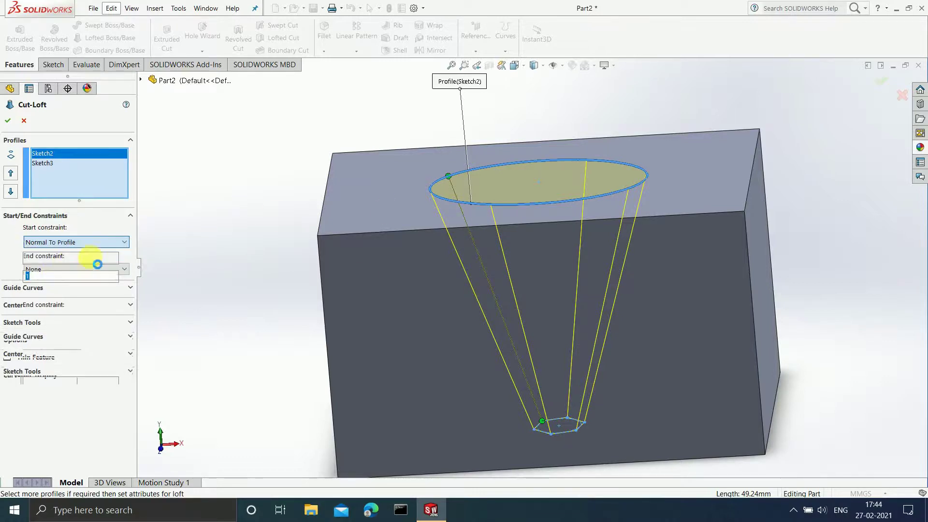
{"action": "middle_click_drag", "start_coordinate": [502, 285], "coordinate": [477, 261]}
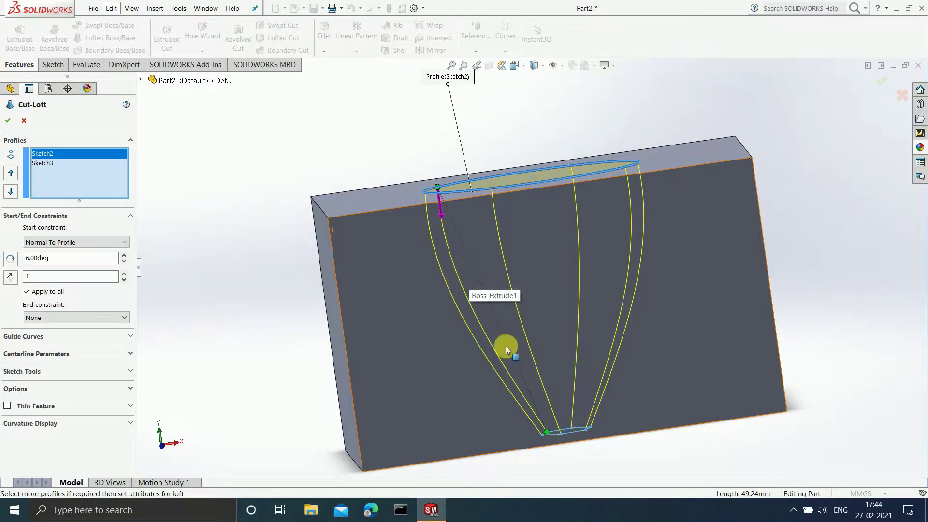
{"action": "middle_click_drag", "start_coordinate": [440, 224], "coordinate": [448, 204]}
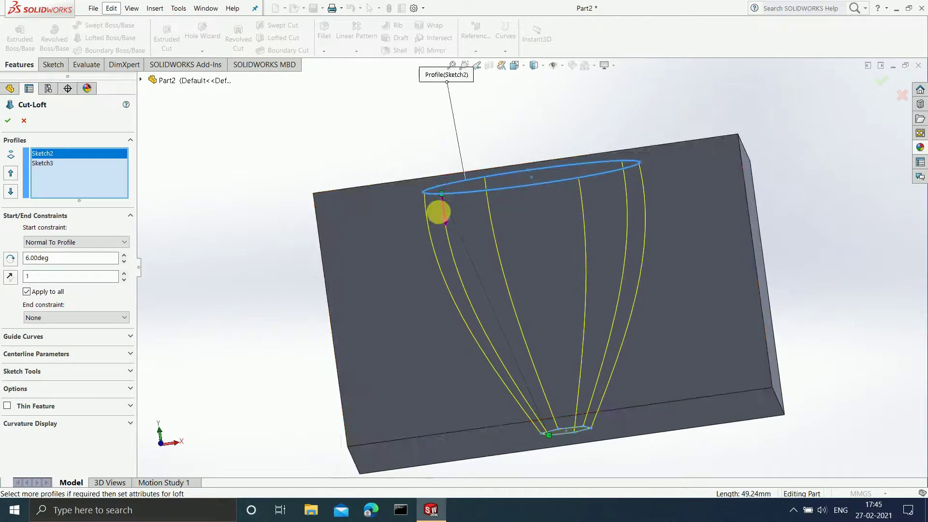
{"action": "mouse_move", "coordinate": [730, 245]}
{"action": "middle_mouse_down"}
{"action": "mouse_move", "coordinate": [678, 269]}
{"action": "mouse_move", "coordinate": [707, 276]}
{"action": "mouse_move", "coordinate": [721, 267]}
{"action": "middle_mouse_up"}
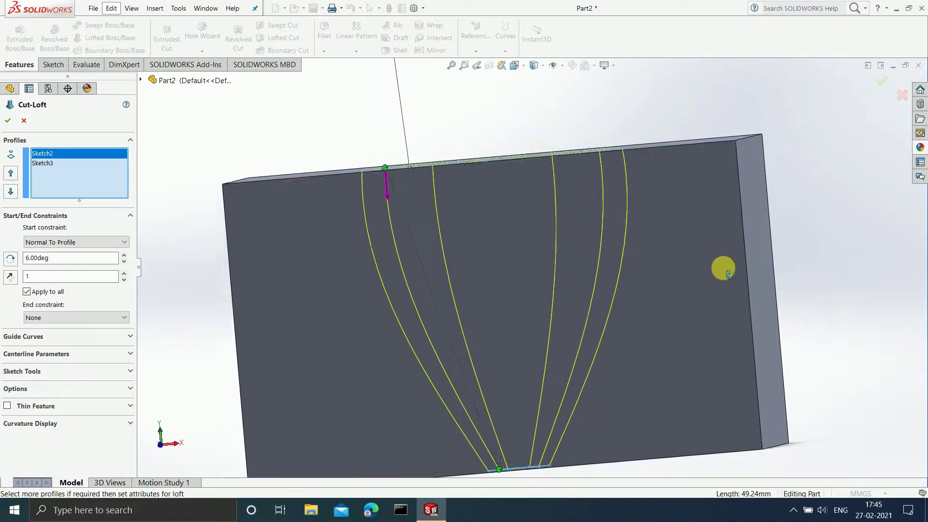
{"action": "mouse_move", "coordinate": [715, 207]}
{"action": "middle_mouse_down"}
{"action": "mouse_move", "coordinate": [690, 238]}
{"action": "mouse_move", "coordinate": [717, 232]}
{"action": "mouse_move", "coordinate": [715, 209]}
{"action": "middle_mouse_up"}
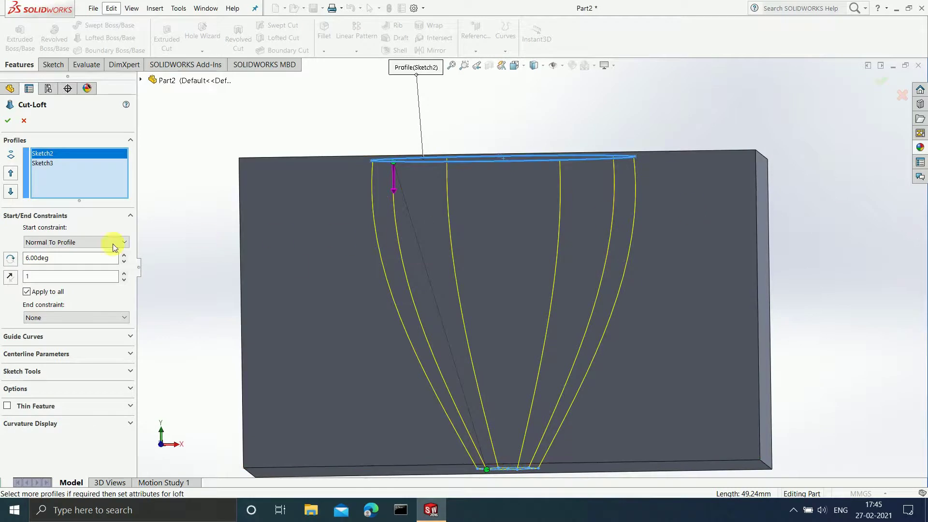
- Switch the start constraint to None for comparison and return it to Normal To Profile
{"action": "left_click", "coordinate": [80, 242]}
{"action": "left_click", "coordinate": [79, 250]}
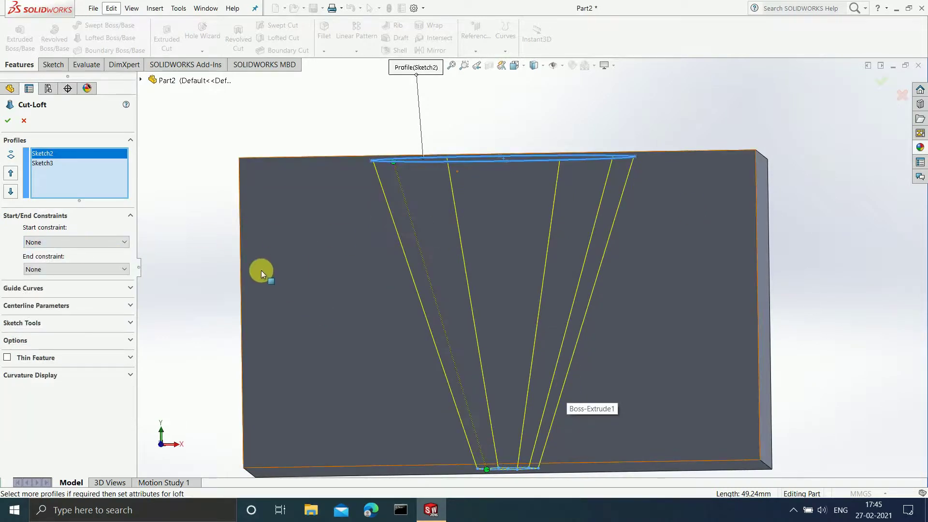
{"action": "left_click", "coordinate": [106, 241]}
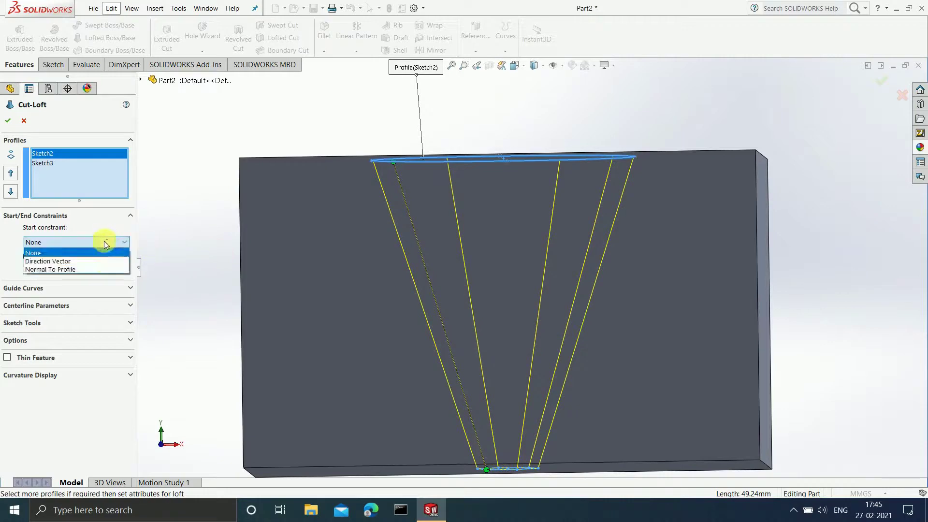
{"action": "left_click", "coordinate": [91, 269]}
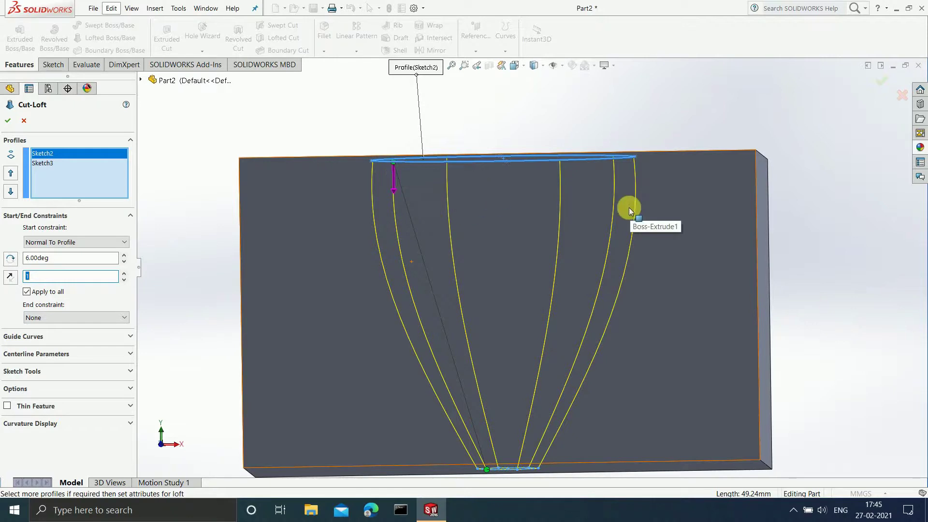
- Set the draft angle of the start constraint to 0 degrees
{"action": "left_click", "coordinate": [72, 261]}
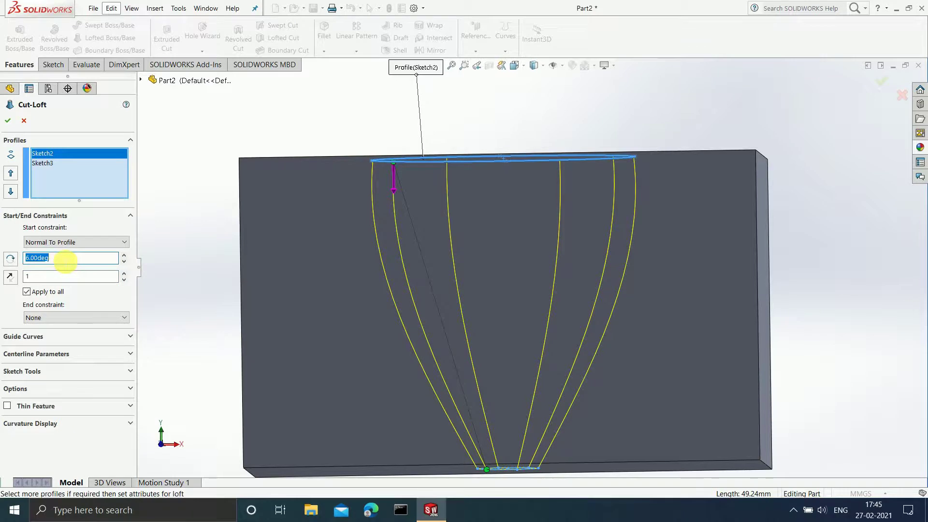
{"action": "type", "text": "0"}
{"action": "key", "text": "Return"}
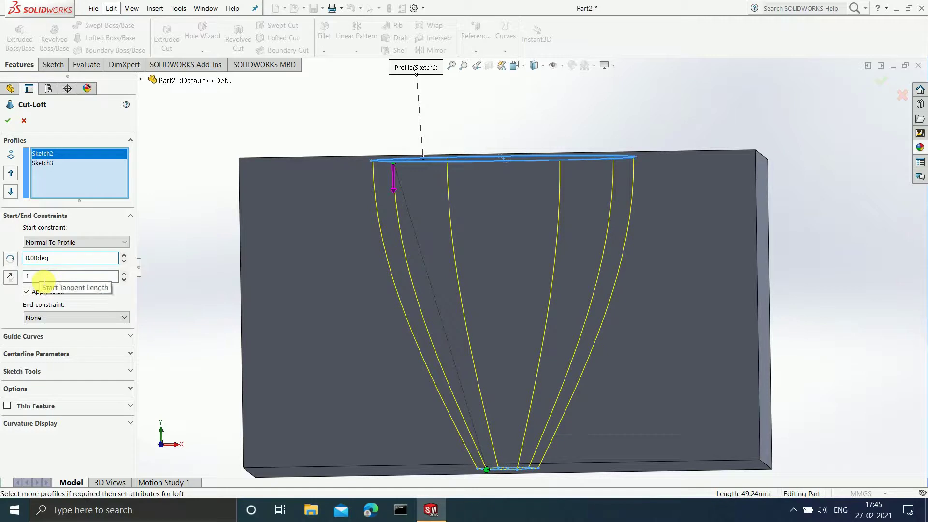
- Try a start tangent length of 2 and restore it to 1
{"action": "double_click", "coordinate": [42, 276]}
{"action": "type", "text": "2"}
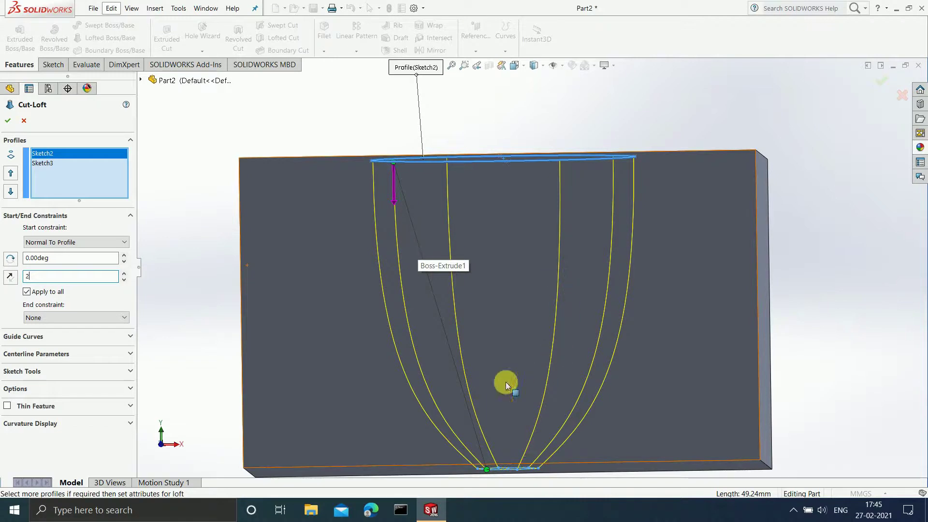
{"action": "type", "text": "1"}
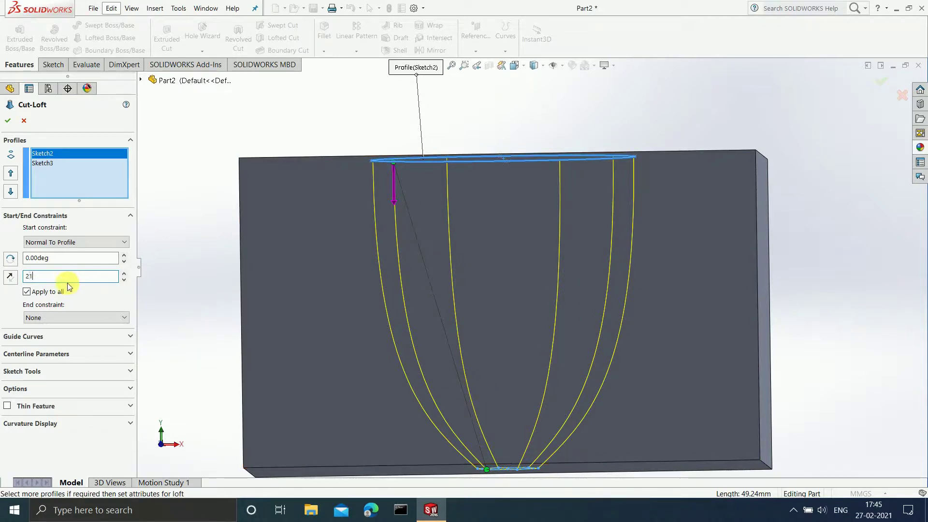
{"action": "key", "text": "BackSpace"}
{"action": "key", "text": "BackSpace"}
{"action": "type", "text": "1"}
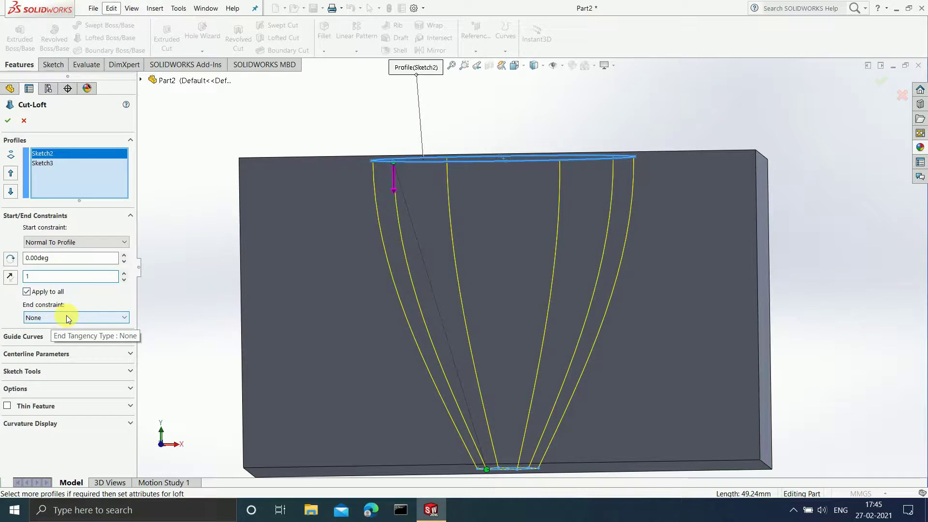
- Set the end constraint at the bottom hexagon to Normal To Profile and accept the lofted cut
{"action": "left_click", "coordinate": [59, 164]}
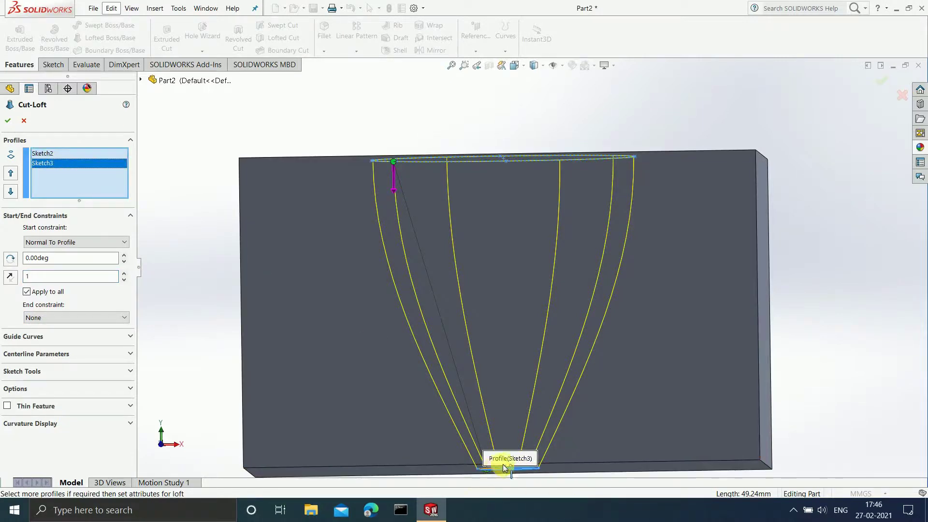
{"action": "scroll", "coordinate": [596, 429], "scroll_direction": "up", "scroll_amount": 3}
{"action": "middle_click_drag", "start_coordinate": [587, 440], "coordinate": [545, 435]}
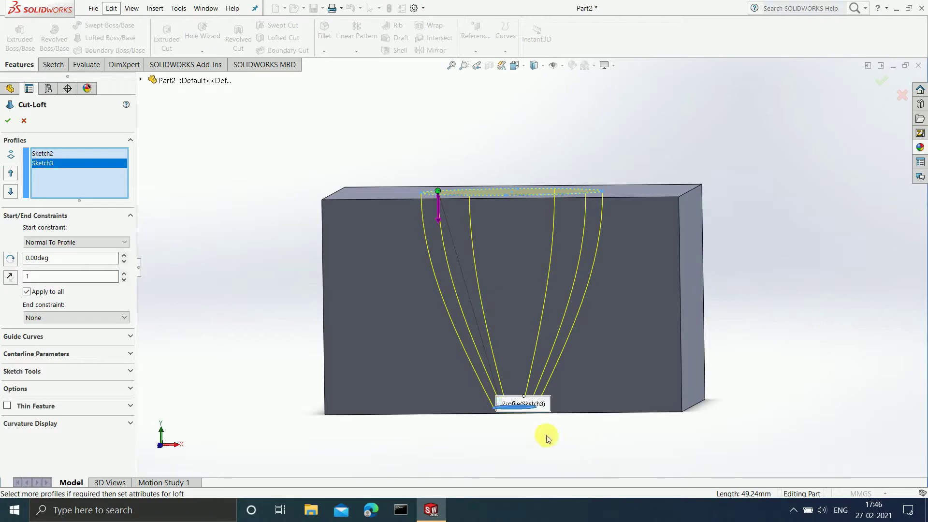
{"action": "left_click", "coordinate": [122, 323]}
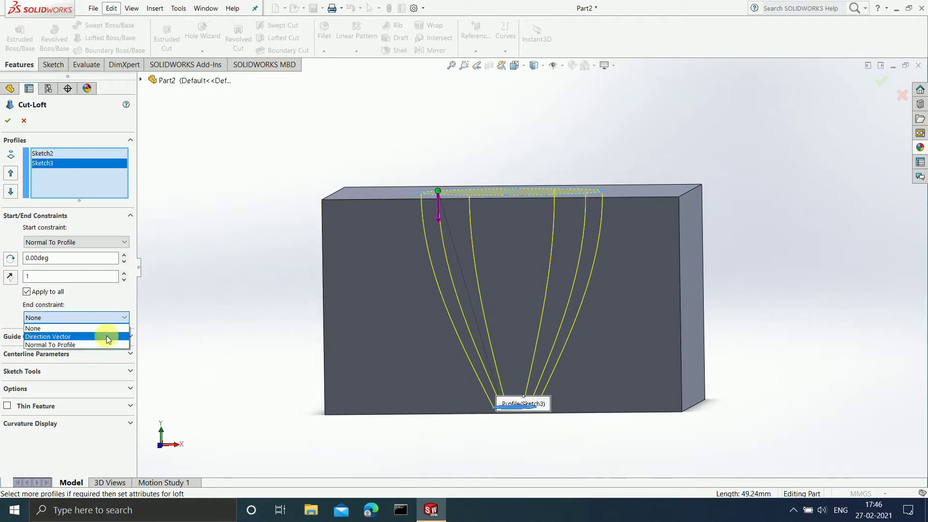
{"action": "left_click", "coordinate": [102, 343]}
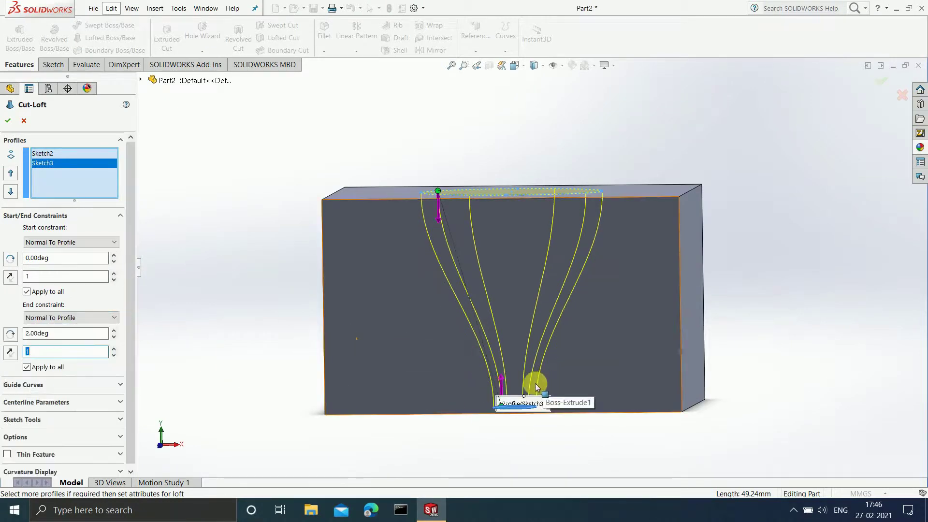
{"action": "scroll", "coordinate": [535, 387], "scroll_direction": "down", "scroll_amount": 3}
{"action": "middle_click_drag", "start_coordinate": [535, 388], "coordinate": [553, 381]}
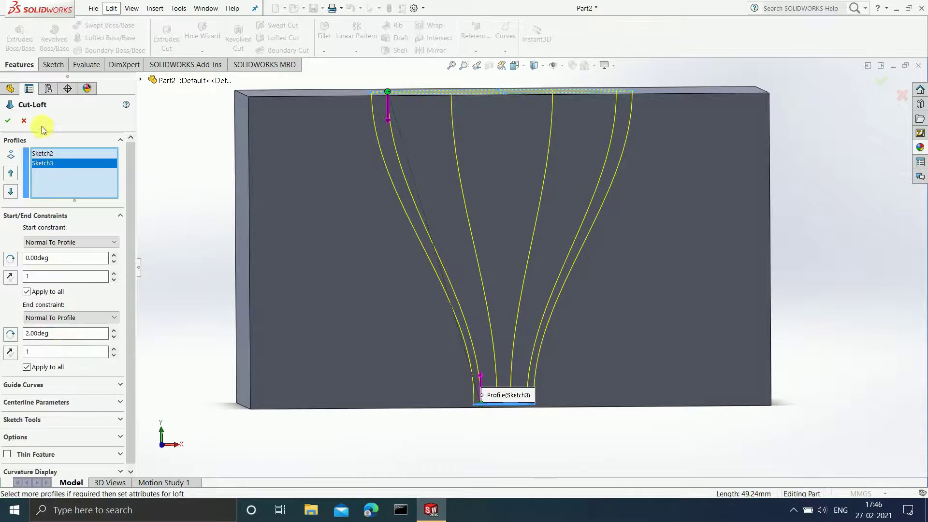
{"action": "left_click", "coordinate": [9, 120]}
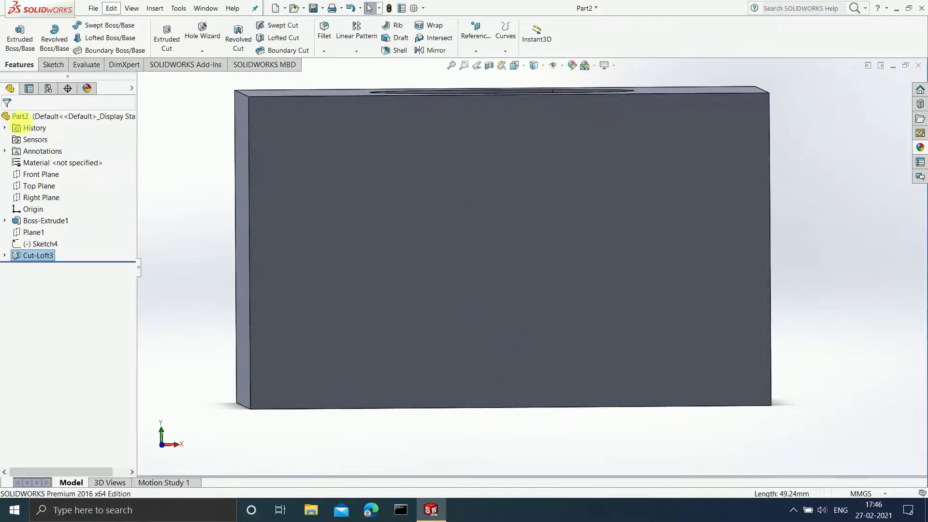
- Inspect the curved opening through the block, and delete this lofted cut while keeping its absorbed ellipse and hexagon sketches
{"action": "middle_click_drag", "start_coordinate": [687, 217], "coordinate": [667, 270]}
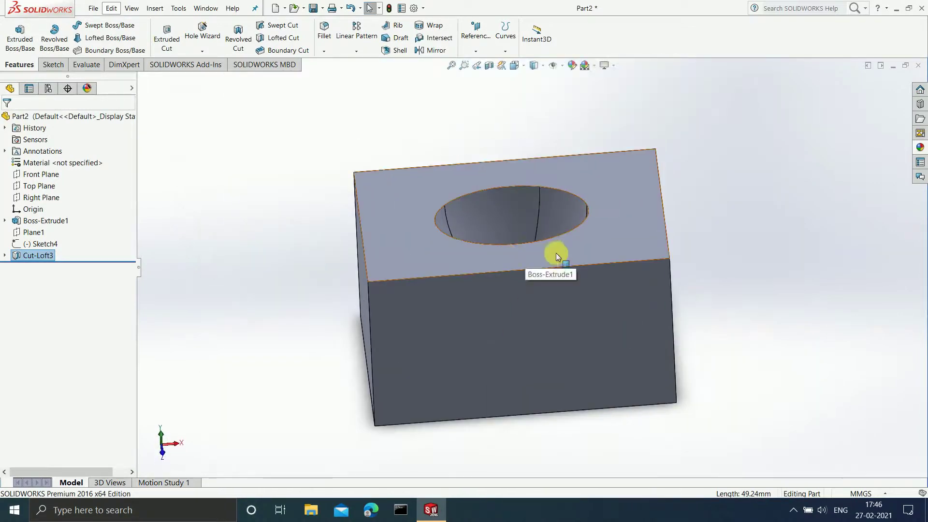
{"action": "scroll", "coordinate": [520, 213], "scroll_direction": "down", "scroll_amount": 1}
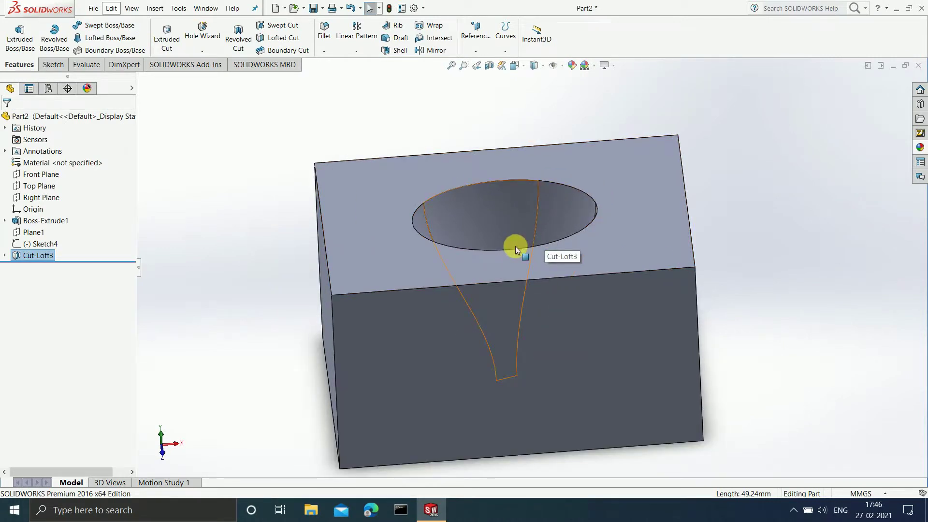
{"action": "scroll", "coordinate": [514, 287], "scroll_direction": "up", "scroll_amount": 2}
{"action": "middle_click_drag", "start_coordinate": [512, 290], "coordinate": [517, 316]}
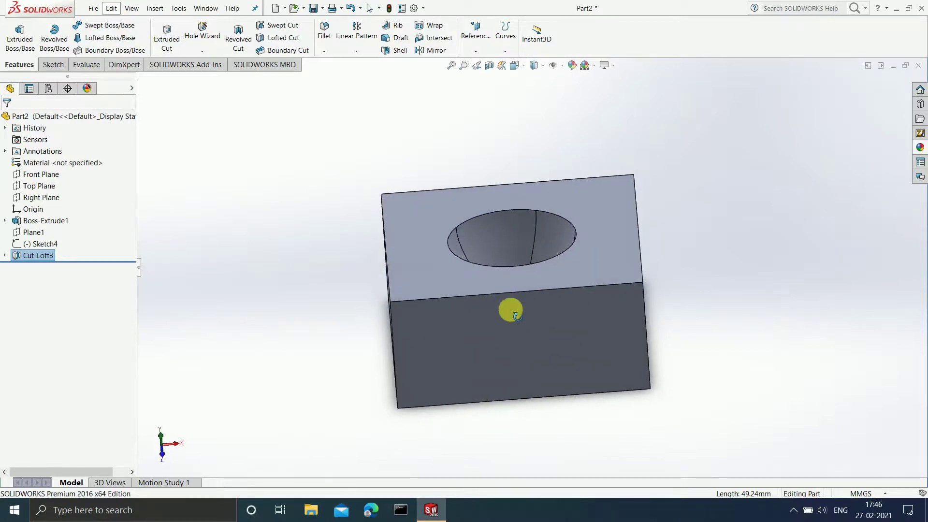
{"action": "right_click", "coordinate": [44, 258]}
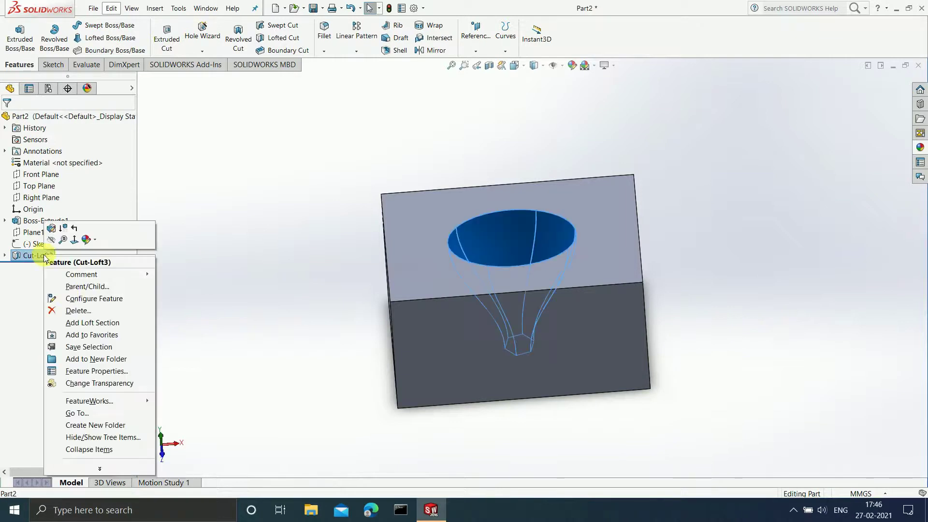
{"action": "left_click", "coordinate": [72, 309]}
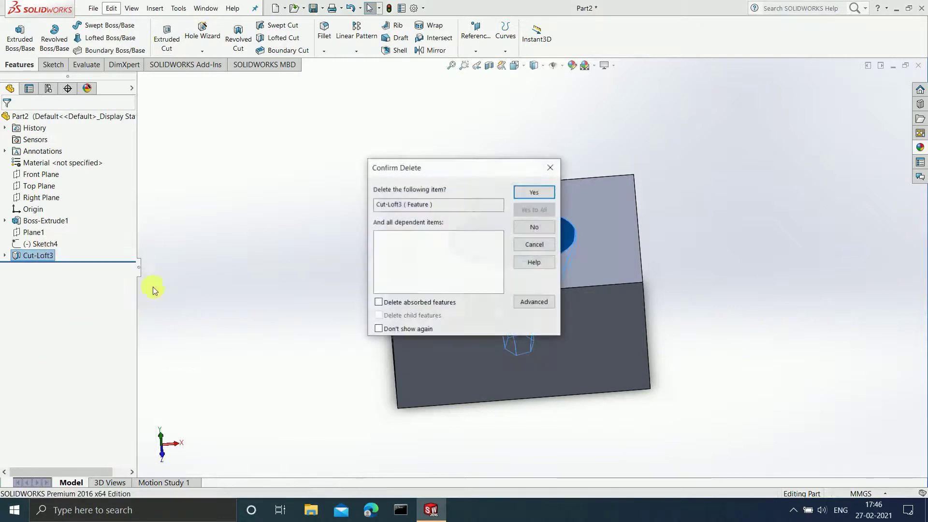
{"action": "left_click", "coordinate": [549, 197]}
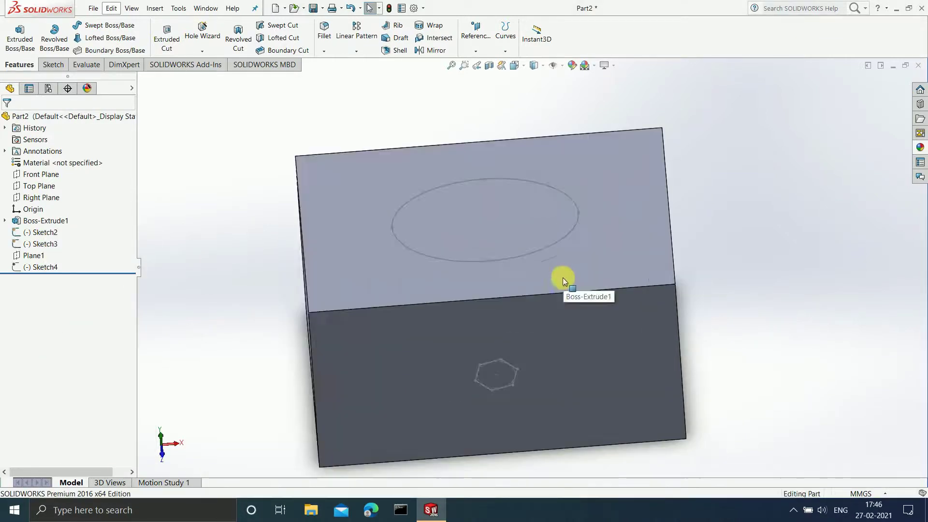
- On the Front Plane, sketch a five-point spline from the top ellipse's left end to the bottom hexagon's left corner
{"action": "mouse_move", "coordinate": [567, 344]}
{"action": "middle_mouse_down"}
{"action": "mouse_move", "coordinate": [574, 244]}
{"action": "mouse_move", "coordinate": [566, 291]}
{"action": "mouse_move", "coordinate": [561, 283]}
{"action": "middle_mouse_up"}
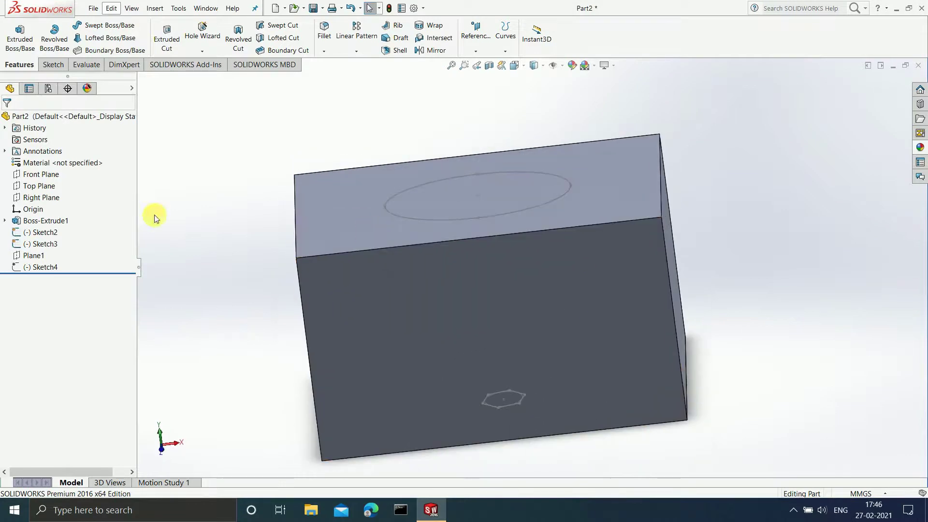
{"action": "left_click", "coordinate": [48, 177]}
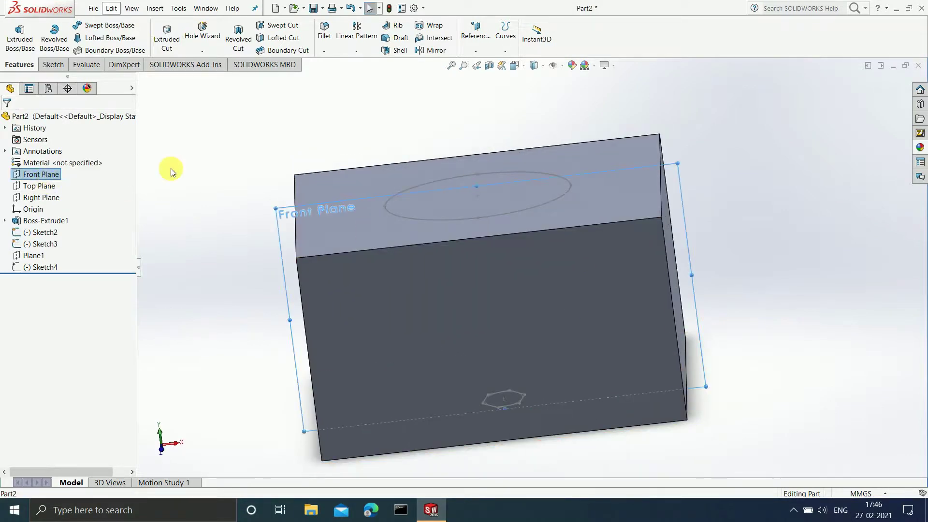
{"action": "key", "text": "ctrl+8"}
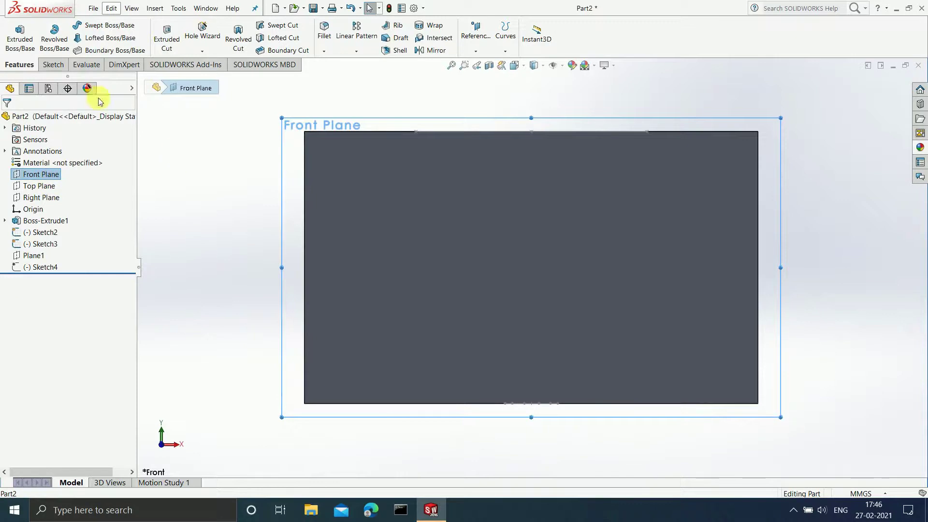
{"action": "left_click", "coordinate": [56, 64]}
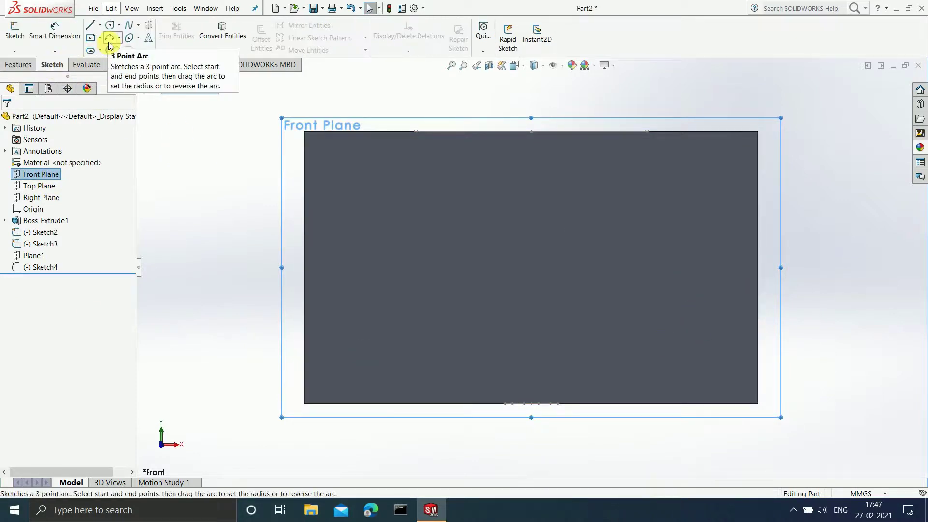
{"action": "left_click", "coordinate": [129, 28]}
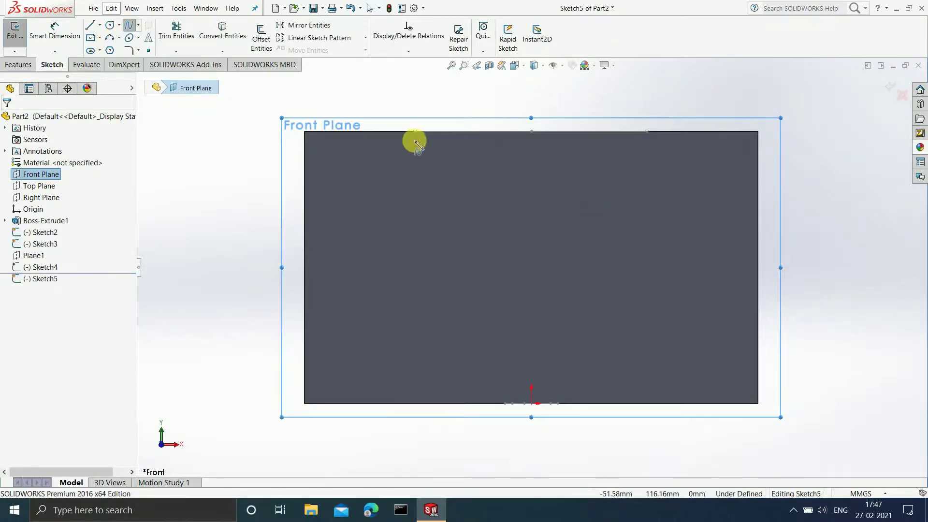
{"action": "left_click", "coordinate": [416, 131]}
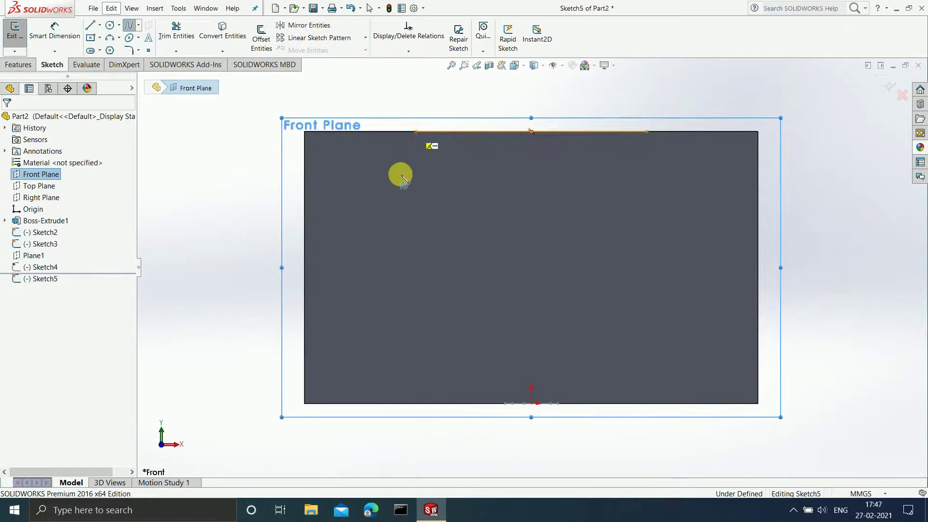
{"action": "left_click", "coordinate": [401, 199]}
{"action": "left_click", "coordinate": [438, 321]}
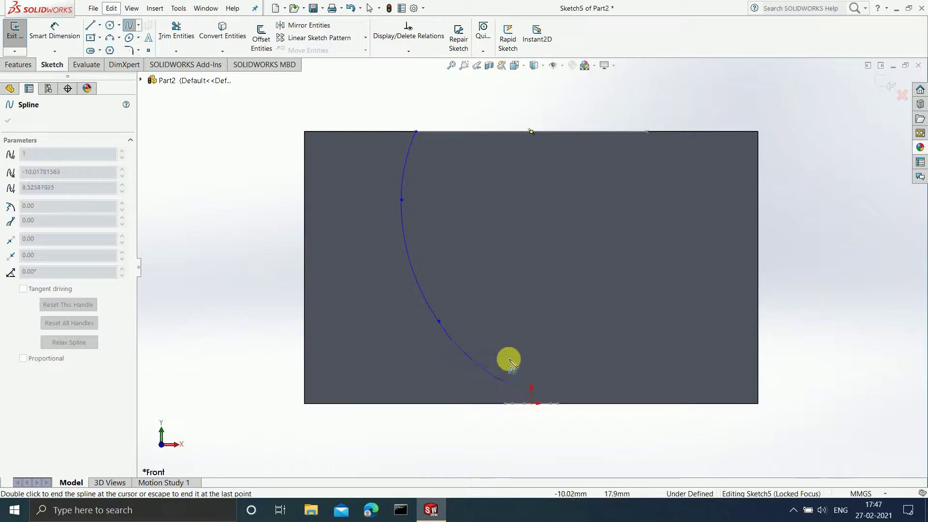
{"action": "left_click", "coordinate": [500, 378]}
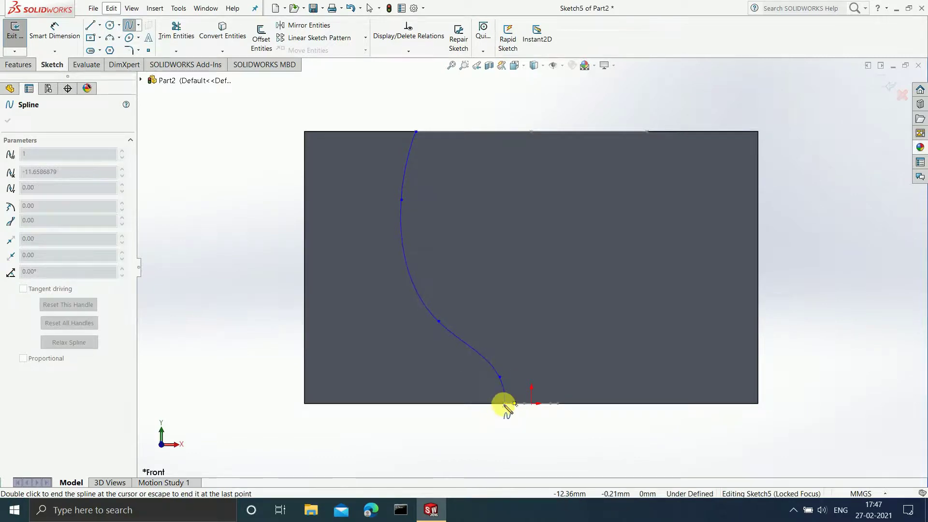
{"action": "left_click", "coordinate": [504, 403]}
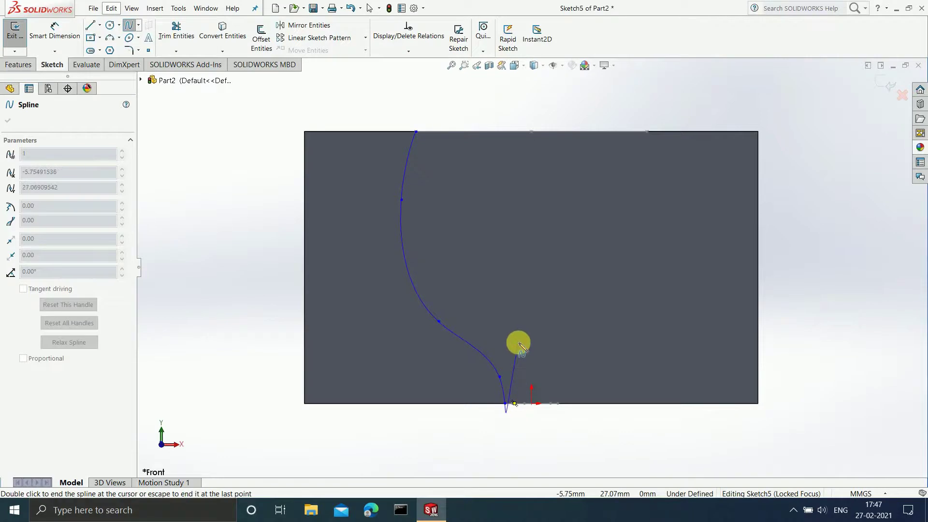
{"action": "key", "text": "Escape"}
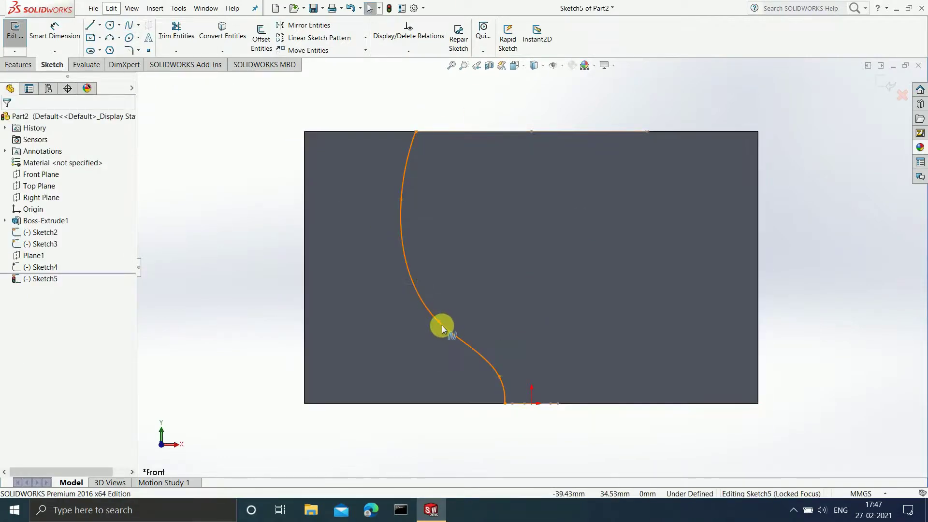
- Smooth the left spline by moving its two lower interior points to about (-41.8, 46.5) mm and (-17.5, 19.6) mm
{"action": "left_click_drag", "start_coordinate": [439, 322], "coordinate": [437, 298]}
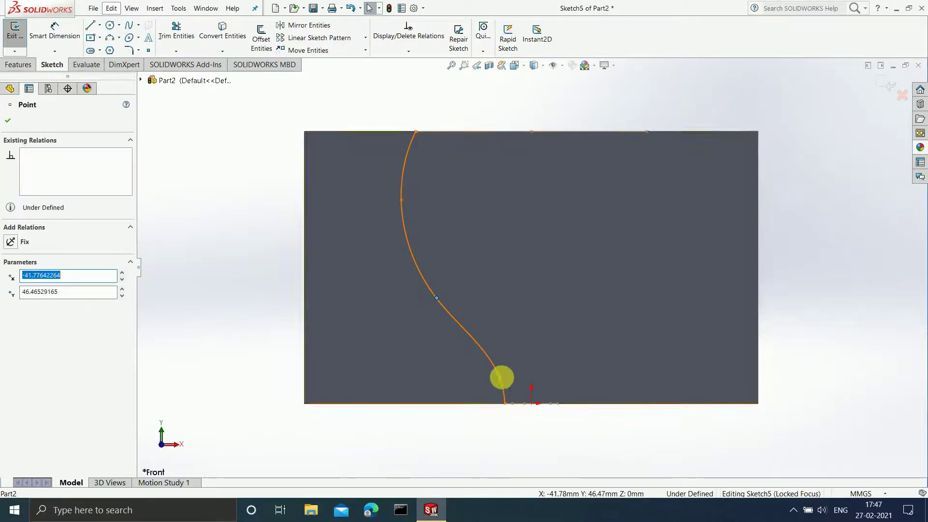
{"action": "left_click_drag", "start_coordinate": [501, 376], "coordinate": [492, 358]}
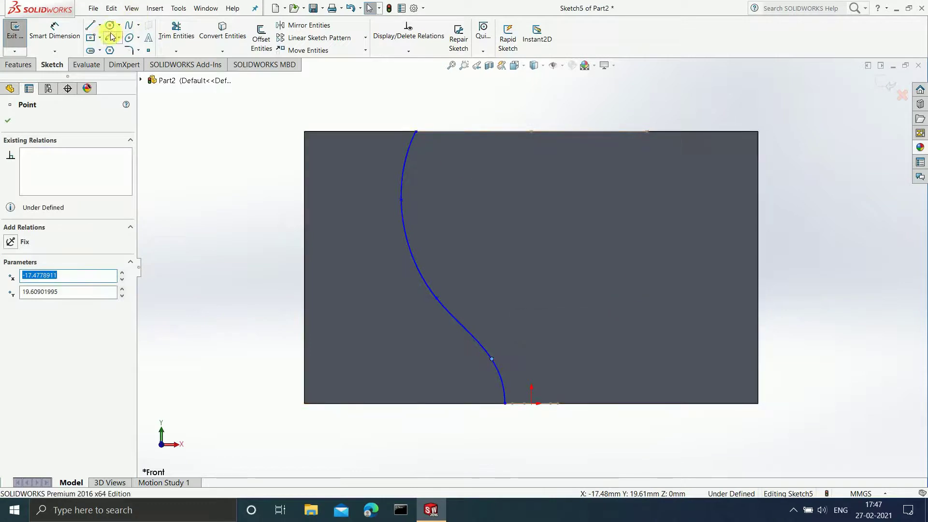
- Sketch a second spline with two interior points from the ellipse's right end to the hexagon's right corner
{"action": "left_click", "coordinate": [129, 26]}
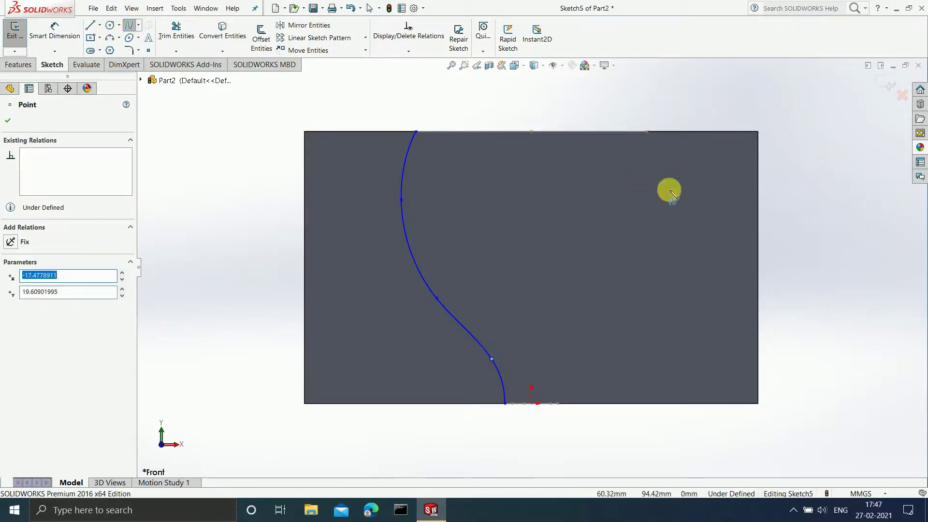
{"action": "left_click", "coordinate": [648, 131]}
{"action": "left_click", "coordinate": [613, 192]}
{"action": "left_click", "coordinate": [614, 298]}
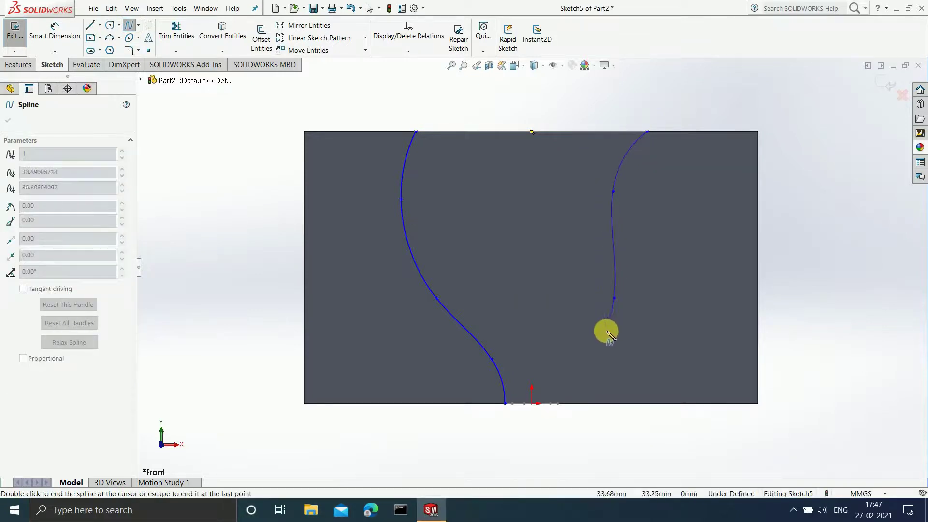
{"action": "double_click", "coordinate": [558, 404]}
{"action": "key", "text": "Escape"}
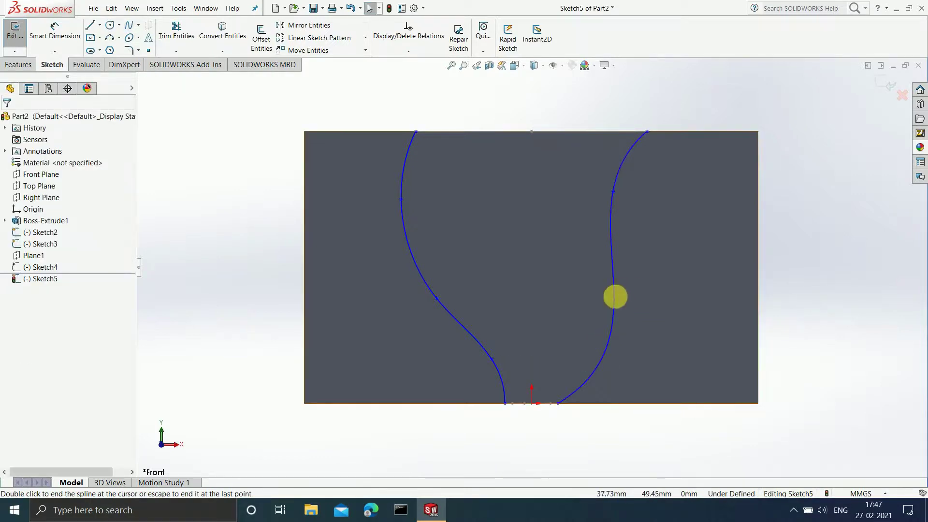
- Reshape the right spline with interior points at about (30.7, 89.7) mm and (31.5, 30.1) mm, and exit the sketch
{"action": "mouse_move", "coordinate": [613, 298]}
{"action": "left_mouse_down"}
{"action": "mouse_move", "coordinate": [605, 268]}
{"action": "mouse_move", "coordinate": [606, 282]}
{"action": "left_mouse_up"}
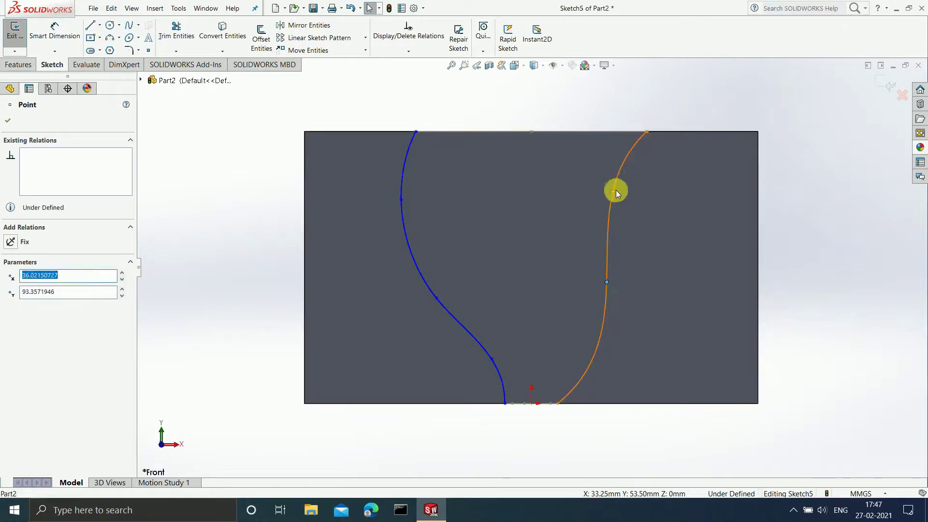
{"action": "left_click_drag", "start_coordinate": [606, 192], "coordinate": [601, 199]}
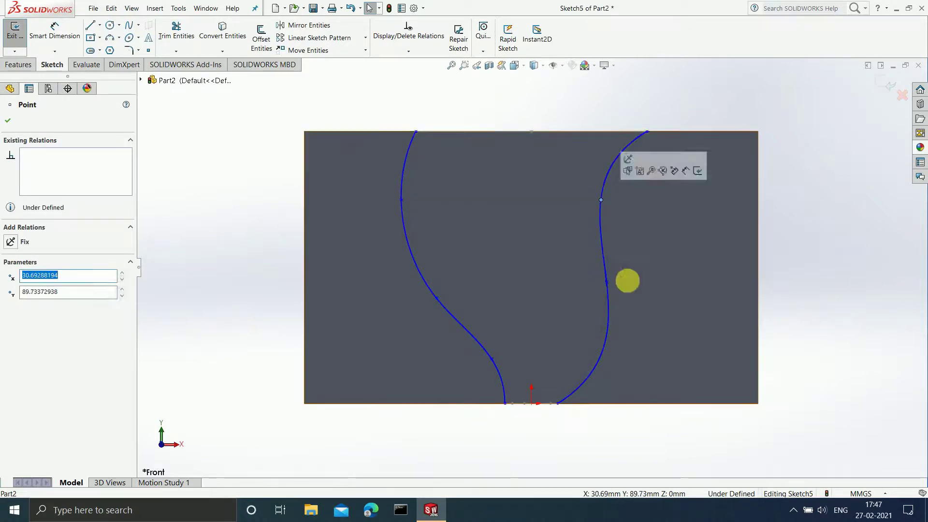
{"action": "left_click_drag", "start_coordinate": [608, 290], "coordinate": [603, 335]}
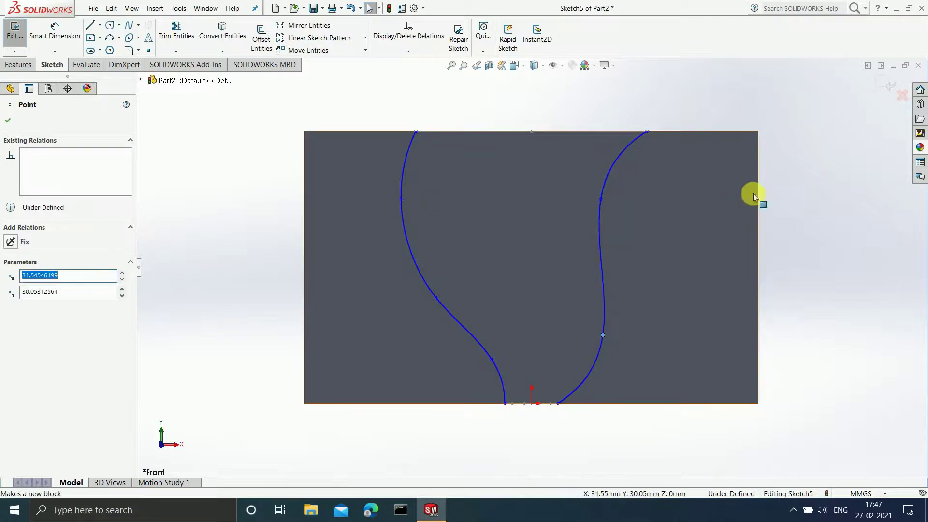
{"action": "left_click", "coordinate": [889, 85]}
- Start a Lofted Cut using the top ellipse and the bottom hexagon as its profiles
{"action": "mouse_move", "coordinate": [835, 138]}
{"action": "middle_mouse_down"}
{"action": "mouse_move", "coordinate": [816, 185]}
{"action": "mouse_move", "coordinate": [841, 159]}
{"action": "mouse_move", "coordinate": [840, 206]}
{"action": "middle_mouse_up"}
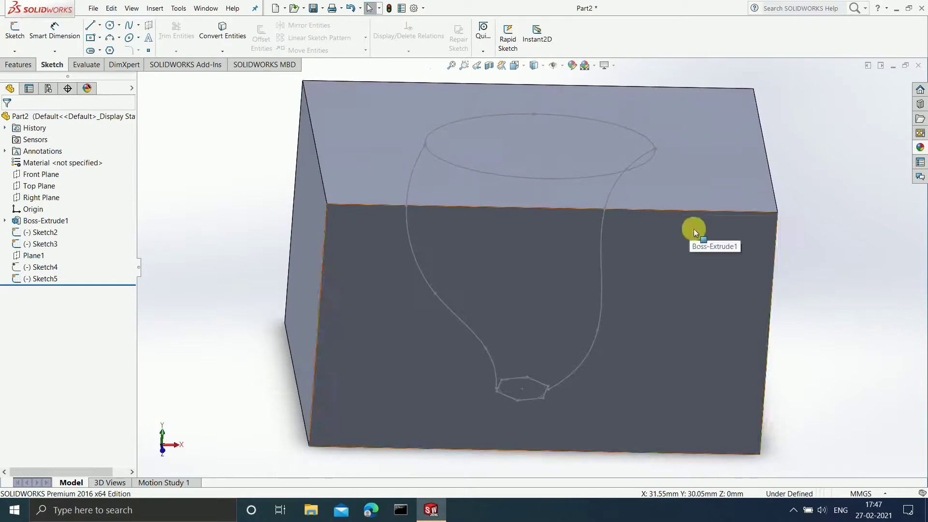
{"action": "middle_click_drag", "start_coordinate": [689, 234], "coordinate": [600, 220]}
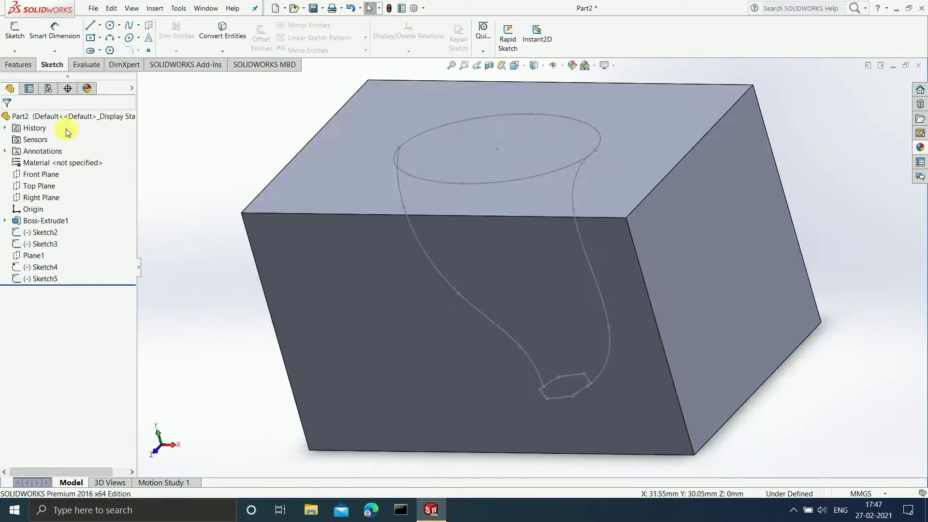
{"action": "left_click", "coordinate": [27, 63]}
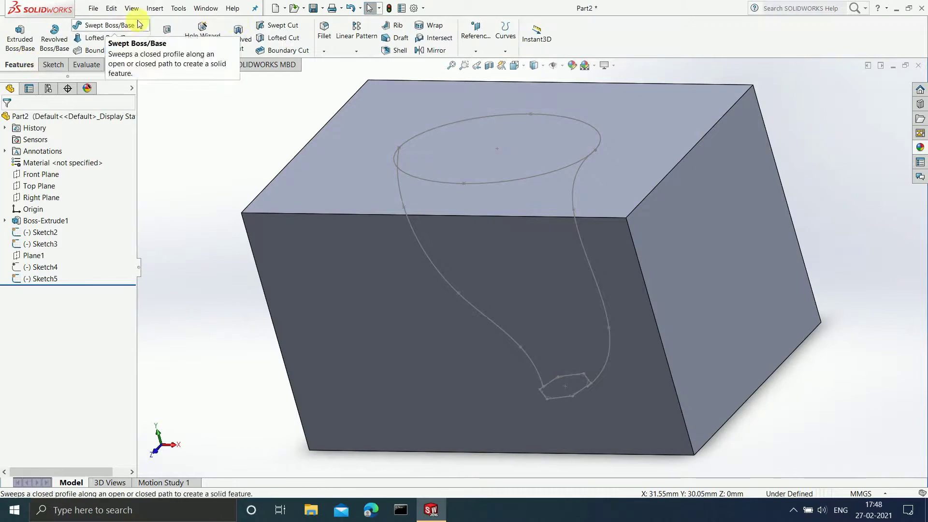
{"action": "left_click", "coordinate": [280, 38]}
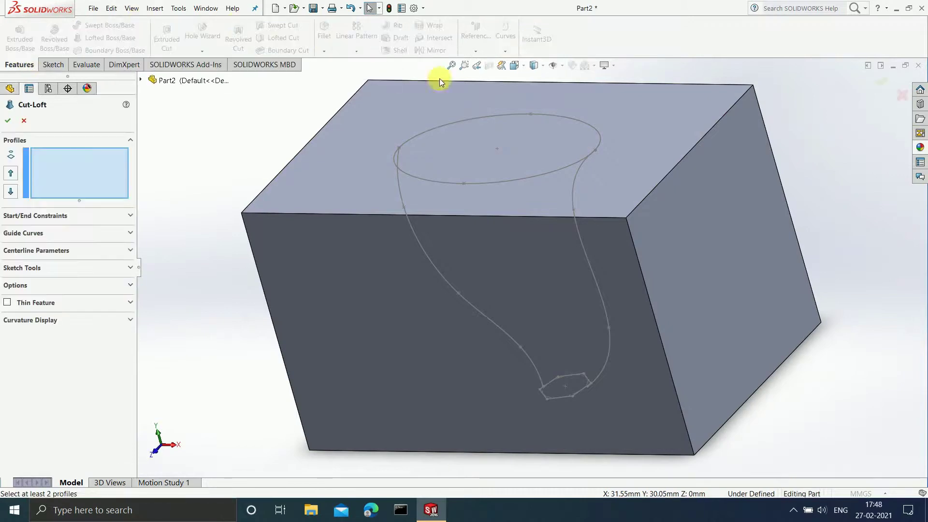
{"action": "middle_click_drag", "start_coordinate": [535, 215], "coordinate": [561, 174]}
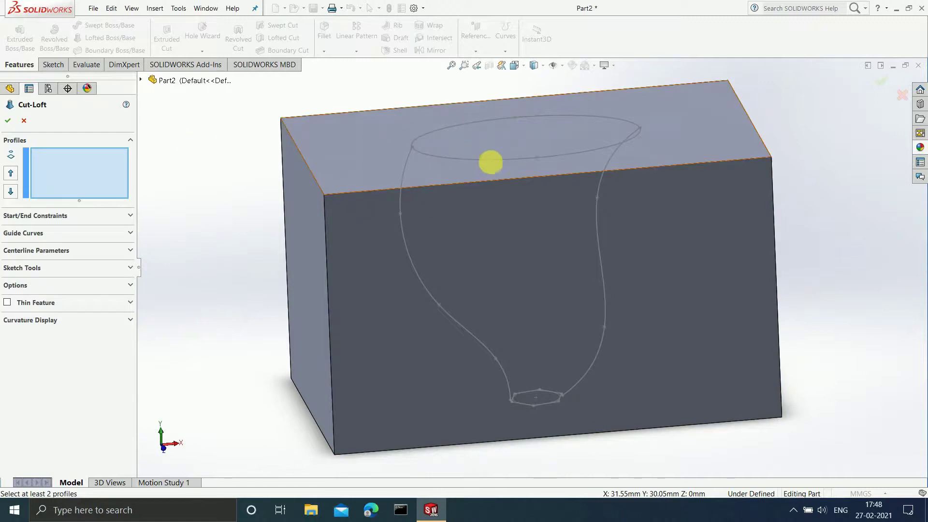
{"action": "left_click", "coordinate": [480, 161]}
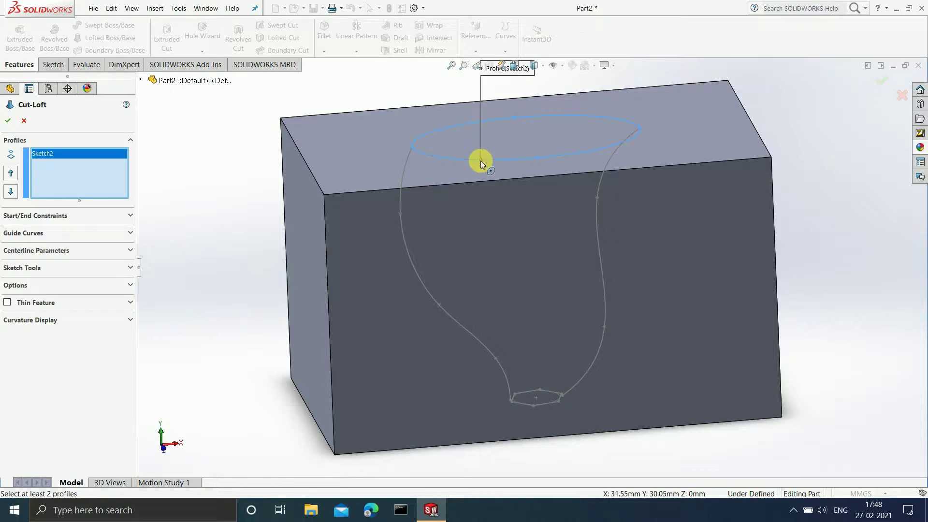
{"action": "left_click", "coordinate": [517, 403]}
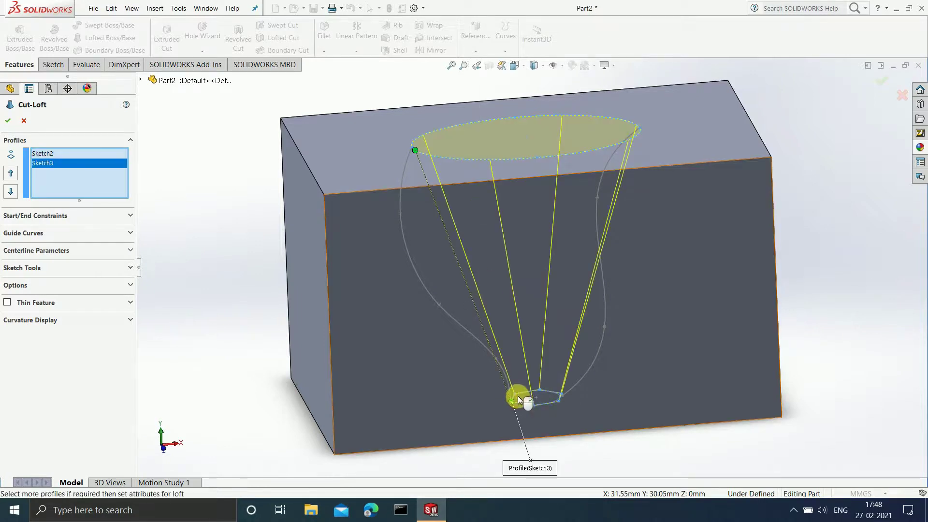
- Add the left and right splines to the lofted cut as two separate open-loop guide curves
{"action": "mouse_move", "coordinate": [645, 282]}
{"action": "middle_mouse_down"}
{"action": "mouse_move", "coordinate": [602, 251]}
{"action": "mouse_move", "coordinate": [640, 201]}
{"action": "mouse_move", "coordinate": [608, 226]}
{"action": "mouse_move", "coordinate": [624, 255]}
{"action": "mouse_move", "coordinate": [615, 279]}
{"action": "mouse_move", "coordinate": [630, 280]}
{"action": "mouse_move", "coordinate": [626, 254]}
{"action": "middle_mouse_up"}
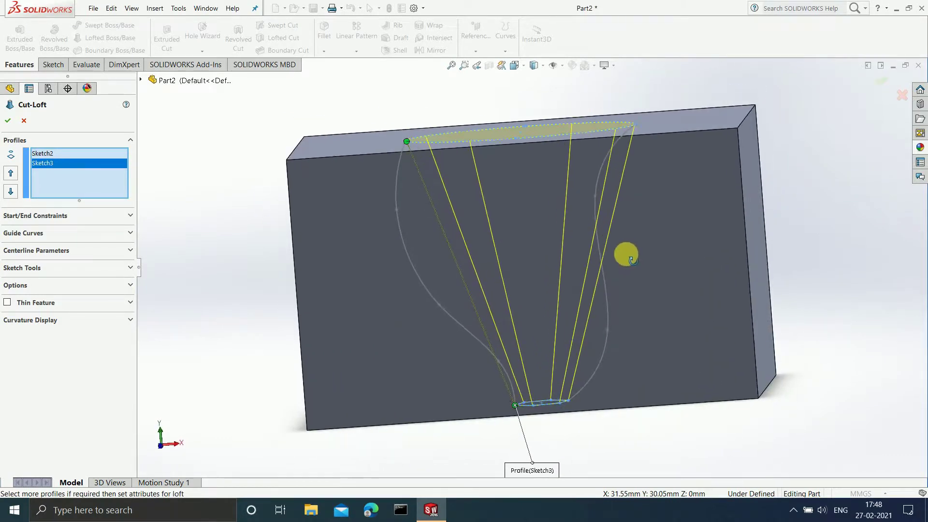
{"action": "left_click", "coordinate": [127, 232]}
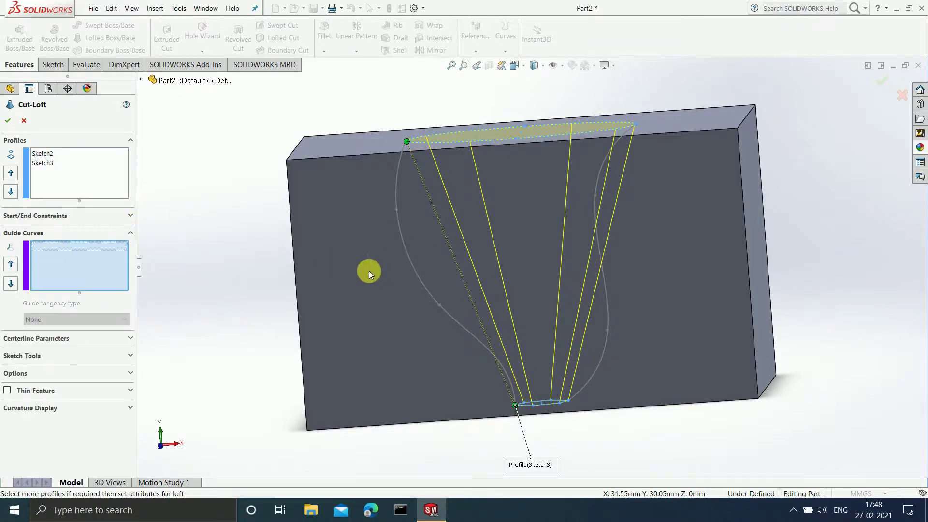
{"action": "left_click", "coordinate": [414, 272]}
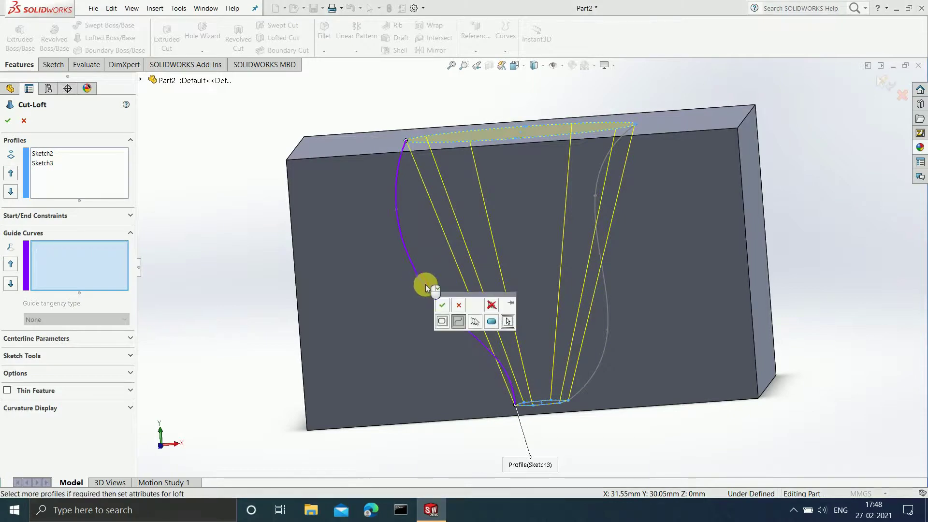
{"action": "left_click", "coordinate": [443, 305]}
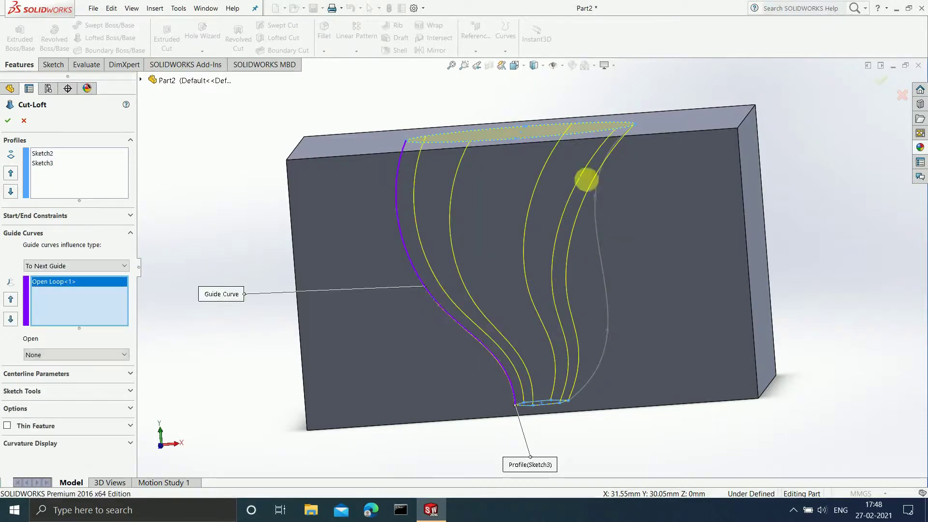
{"action": "middle_click_drag", "start_coordinate": [657, 235], "coordinate": [636, 234]}
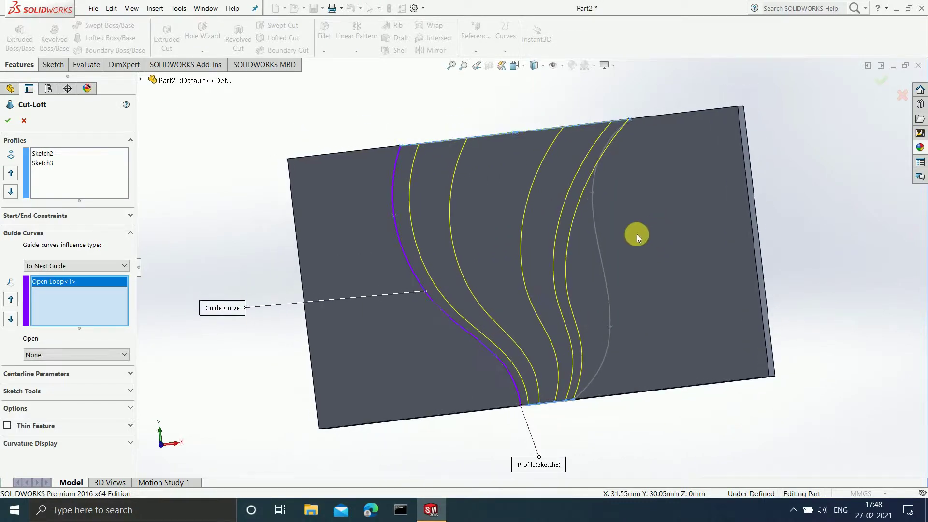
{"action": "left_click", "coordinate": [598, 251]}
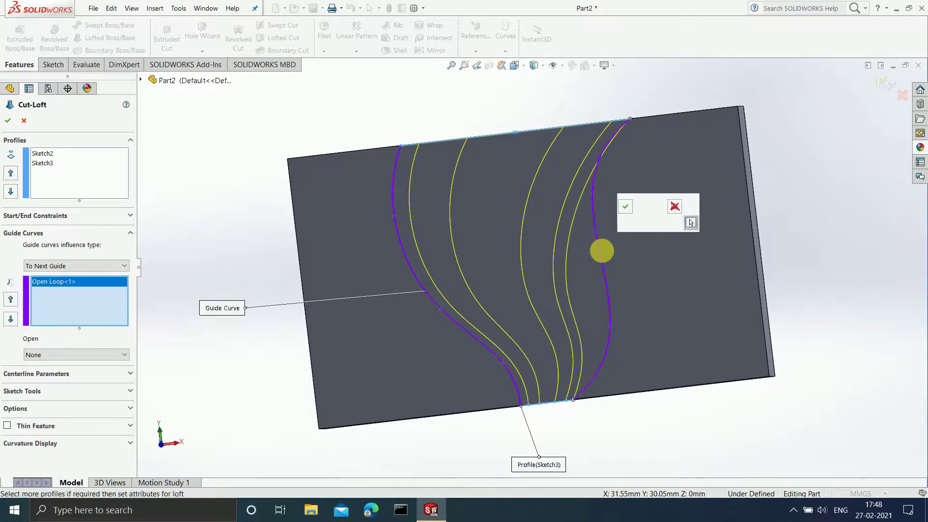
{"action": "left_click", "coordinate": [625, 207]}
- Create the lofted cut with both spline guide curves, keeping the To Next Guide influence type, and inspect the opening
{"action": "mouse_move", "coordinate": [648, 226]}
{"action": "middle_mouse_down"}
{"action": "mouse_move", "coordinate": [671, 255]}
{"action": "mouse_move", "coordinate": [653, 308]}
{"action": "mouse_move", "coordinate": [659, 267]}
{"action": "mouse_move", "coordinate": [617, 211]}
{"action": "mouse_move", "coordinate": [634, 248]}
{"action": "mouse_move", "coordinate": [644, 228]}
{"action": "middle_mouse_up"}
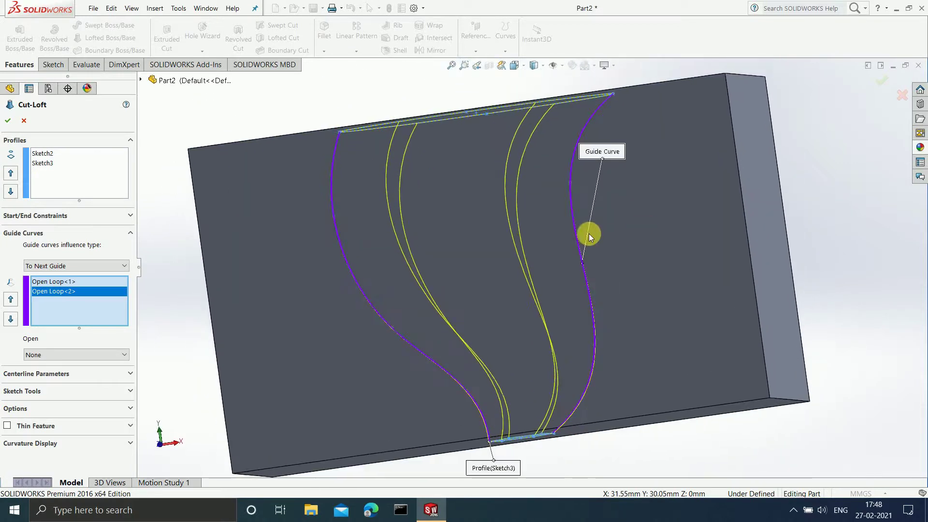
{"action": "scroll", "coordinate": [643, 226], "scroll_direction": "up", "scroll_amount": 3}
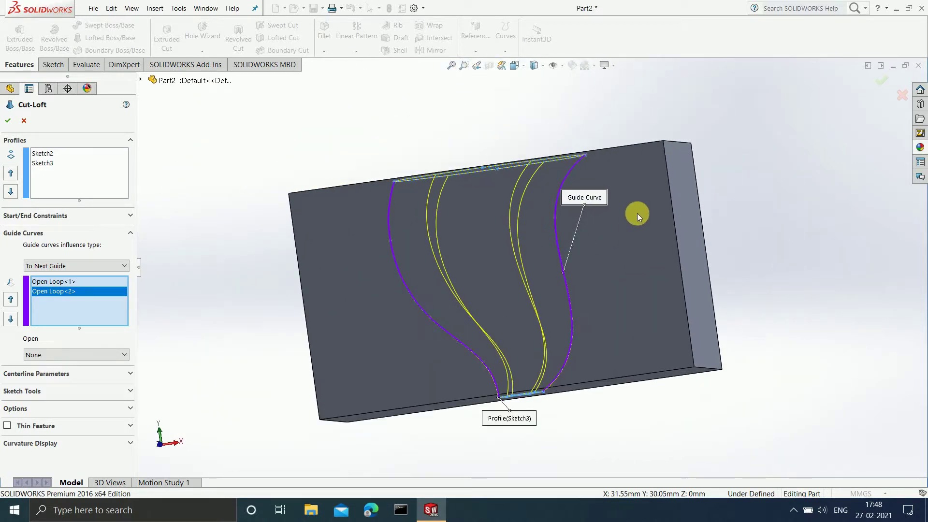
{"action": "middle_click_drag", "start_coordinate": [640, 201], "coordinate": [642, 237]}
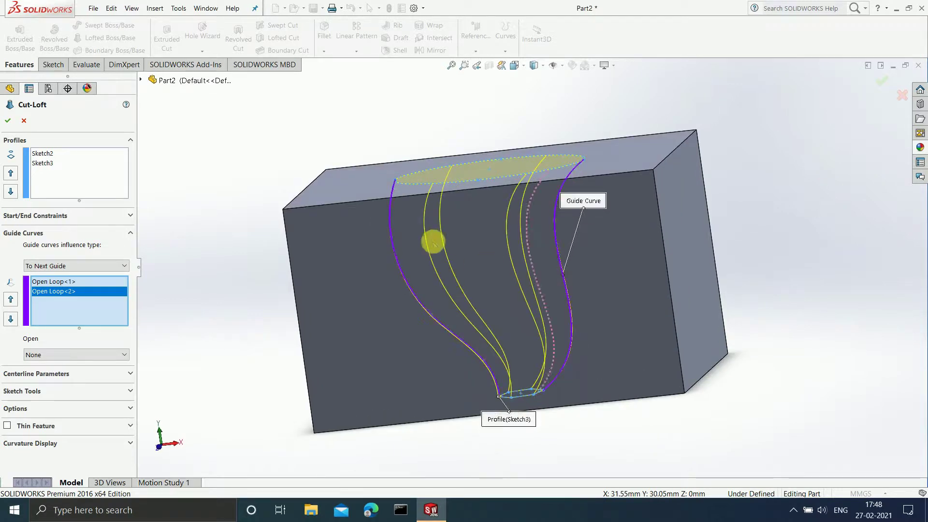
{"action": "left_click", "coordinate": [100, 263]}
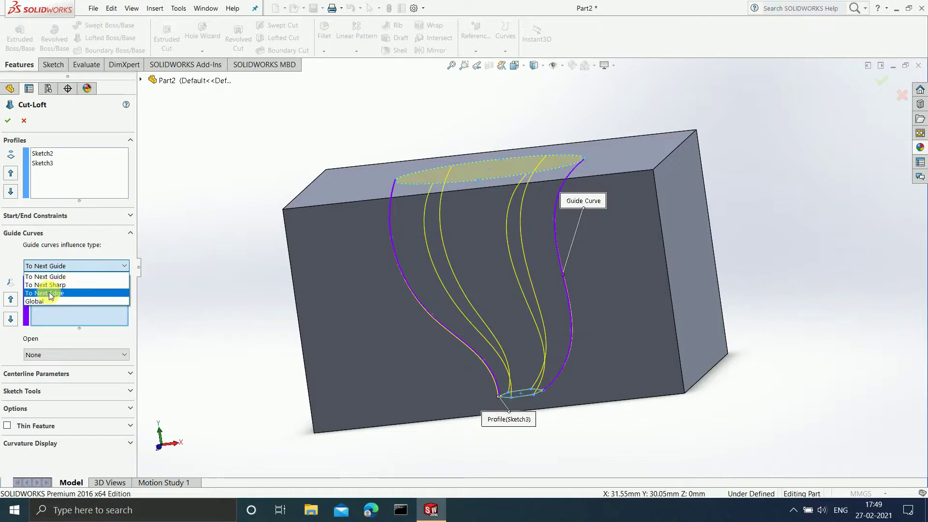
{"action": "left_click", "coordinate": [123, 267]}
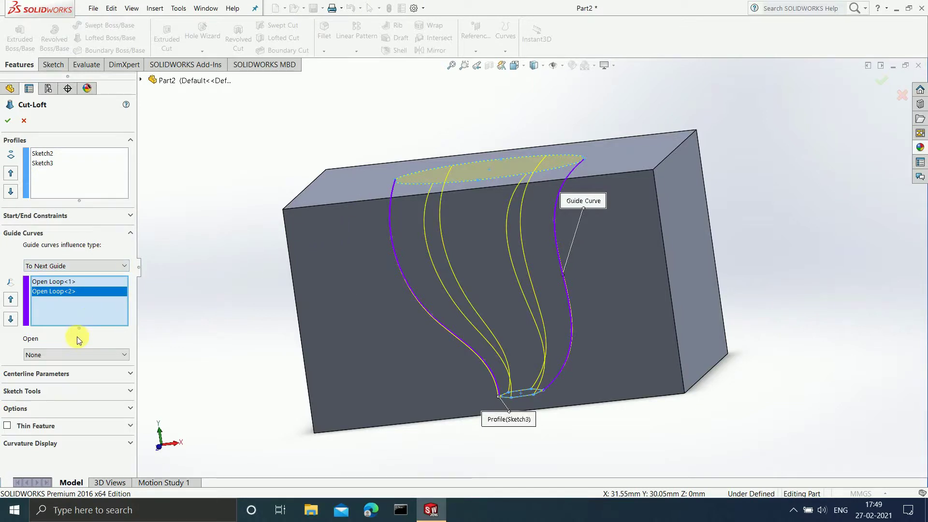
{"action": "left_click", "coordinate": [7, 120]}
{"action": "middle_click_drag", "start_coordinate": [613, 189], "coordinate": [618, 216]}
{"action": "key", "text": "Escape"}
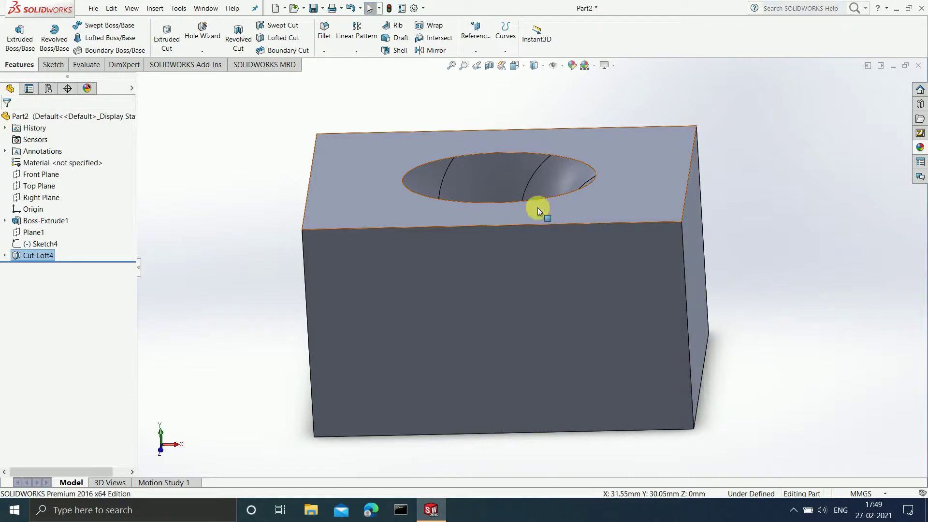
- Delete the guide-curve lofted cut from the block, keeping its profile and guide sketches
{"action": "right_click", "coordinate": [36, 257]}
{"action": "left_click", "coordinate": [67, 306]}
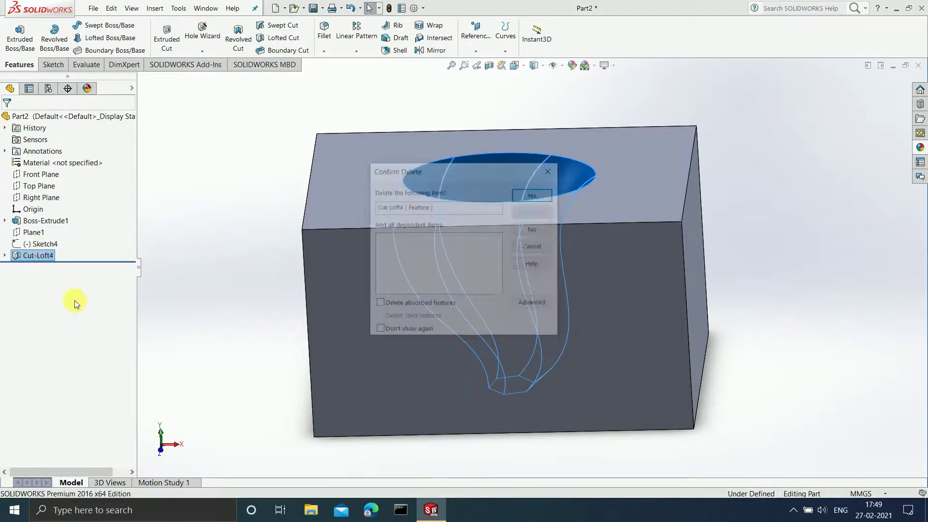
{"action": "left_click", "coordinate": [538, 199]}
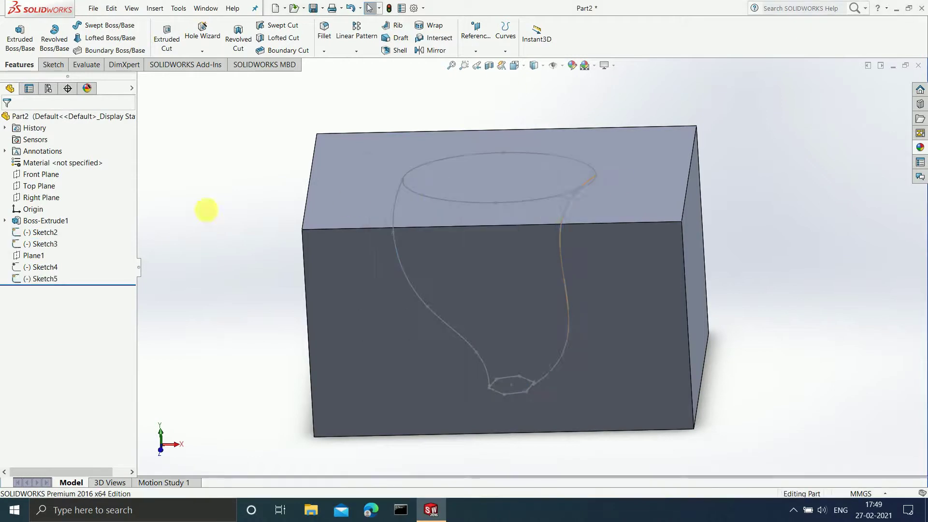
- Hide the ellipse, both spline guide sketches and the hexagon sketch so only the solid block is shown
{"action": "left_click", "coordinate": [546, 198]}
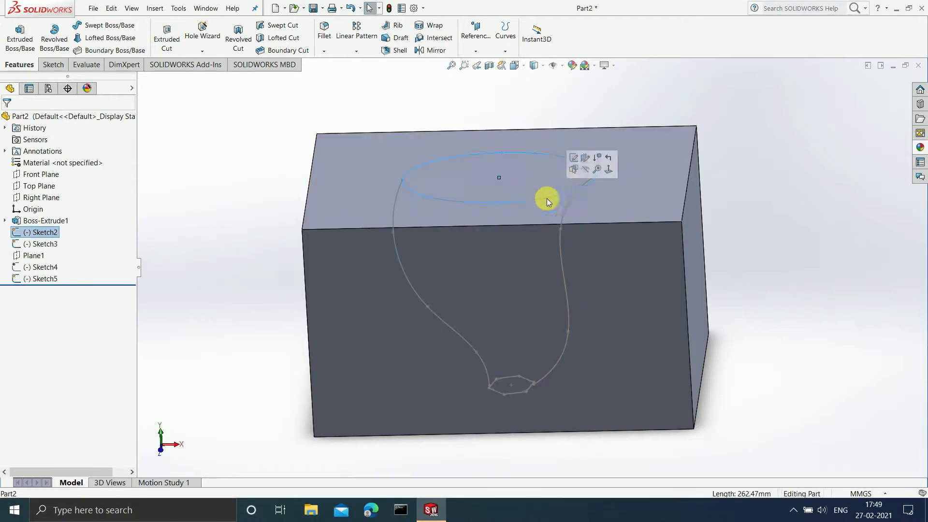
{"action": "left_click", "coordinate": [580, 171]}
{"action": "left_click", "coordinate": [562, 252]}
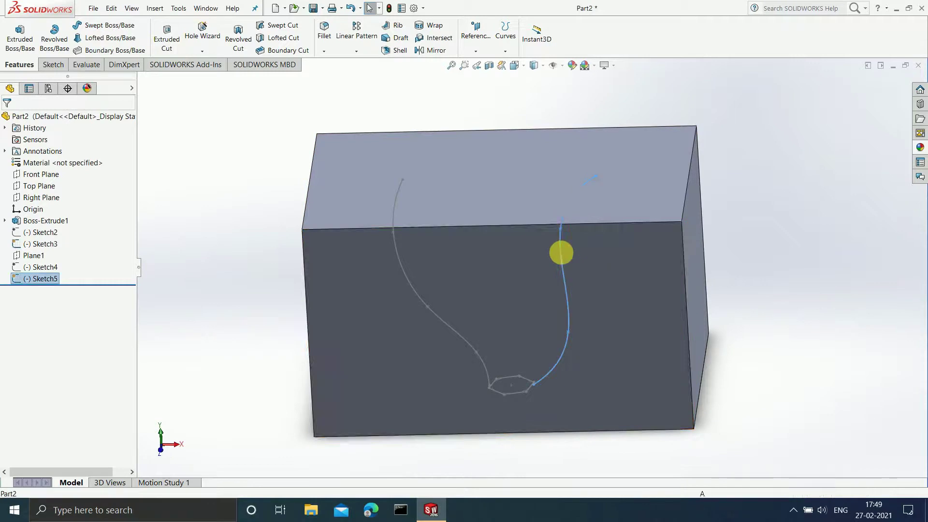
{"action": "left_click", "coordinate": [601, 227]}
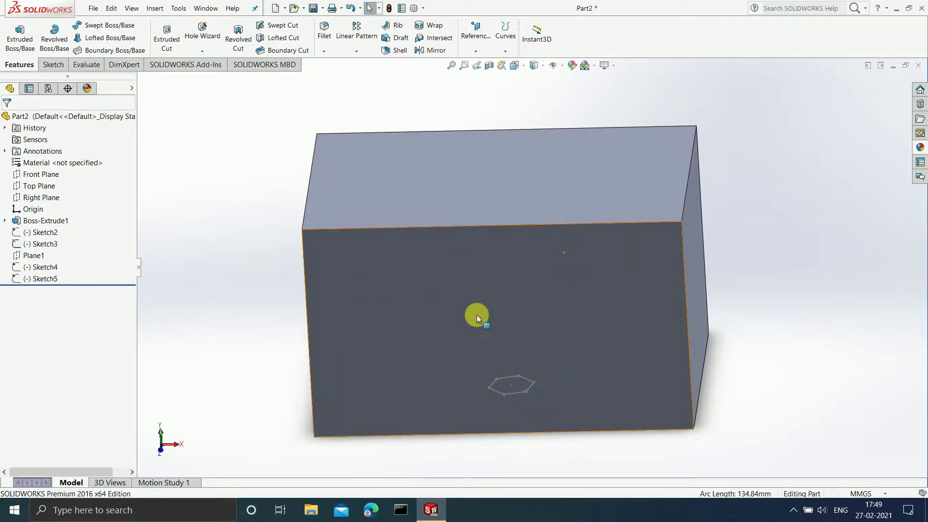
{"action": "left_click", "coordinate": [494, 388]}
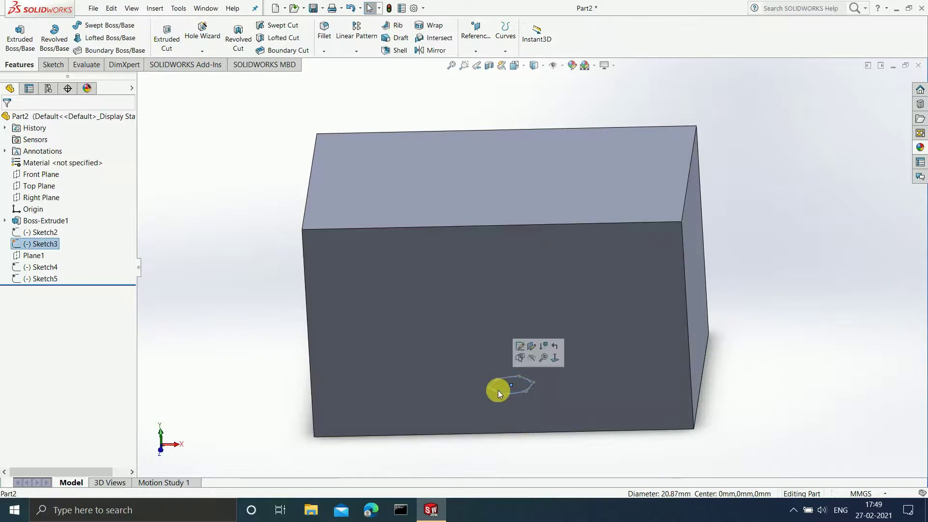
{"action": "left_click", "coordinate": [521, 393]}
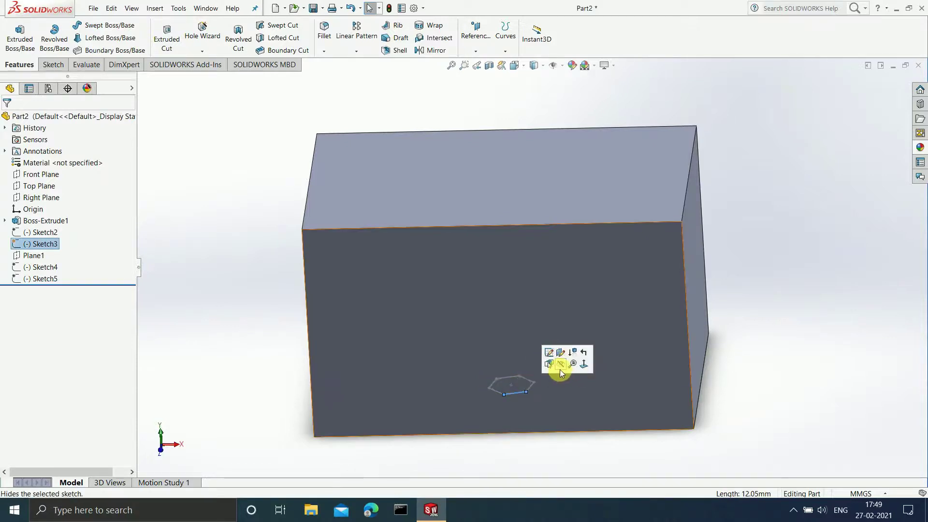
{"action": "left_click", "coordinate": [560, 369]}
{"action": "mouse_move", "coordinate": [789, 266]}
{"action": "middle_mouse_down"}
{"action": "mouse_move", "coordinate": [696, 227]}
{"action": "mouse_move", "coordinate": [740, 269]}
{"action": "mouse_move", "coordinate": [804, 281]}
{"action": "middle_mouse_up"}
{"action": "left_click", "coordinate": [614, 256]}
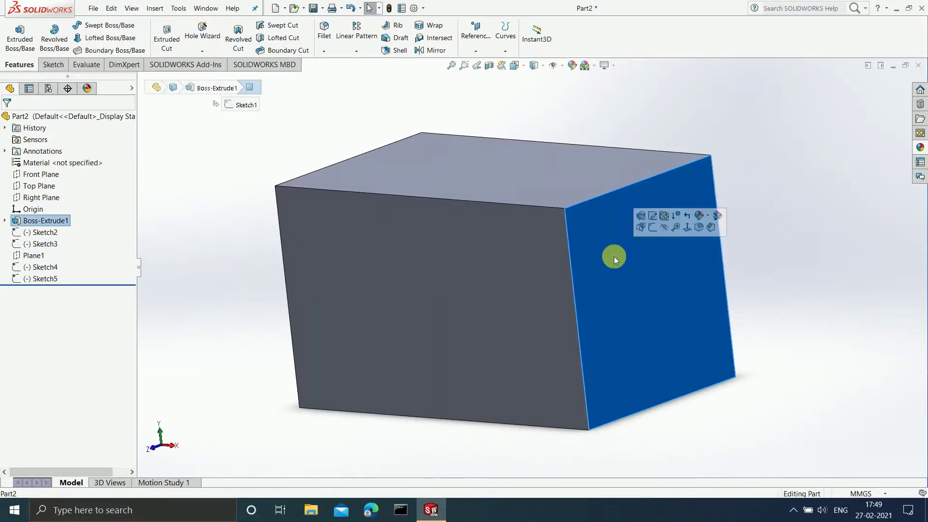
{"action": "key", "text": "ctrl+8"}
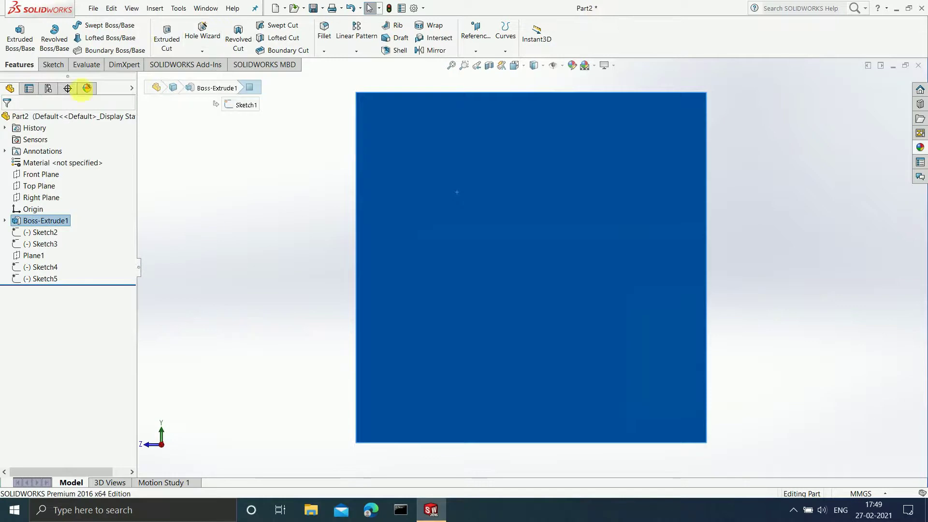
{"action": "left_click", "coordinate": [52, 65]}
{"action": "left_click", "coordinate": [62, 47]}
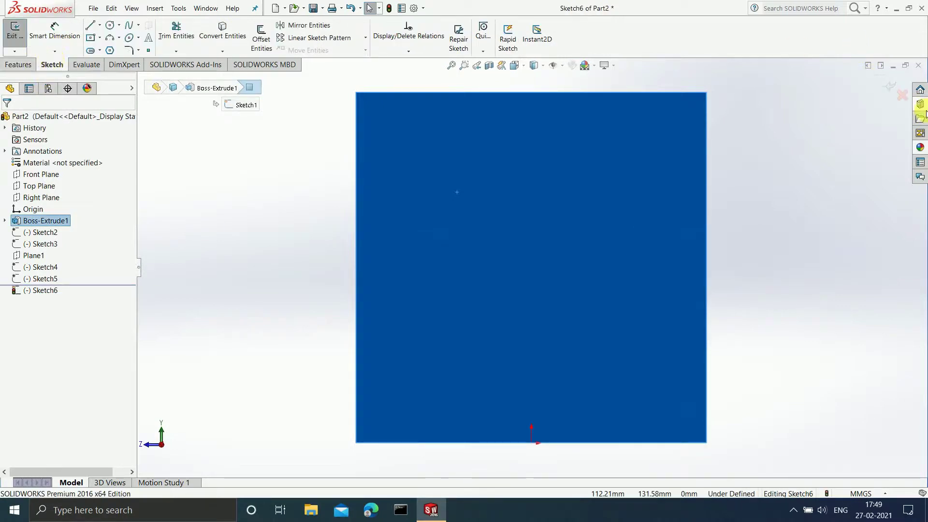
{"action": "left_click", "coordinate": [902, 96]}
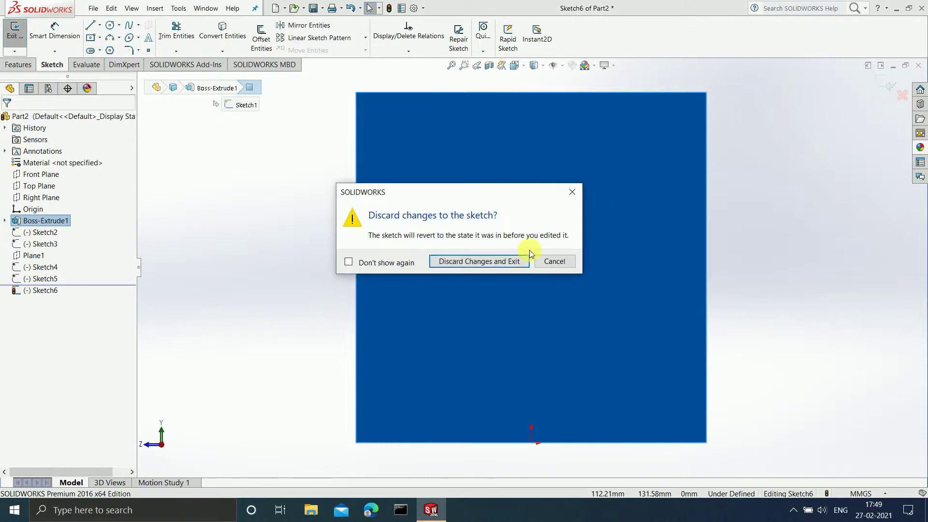
{"action": "left_click", "coordinate": [518, 260]}
- Sketch a circle of about 25.5 mm radius on the right end face, centred on its front vertical edge about 91.2 mm up, and exit the sketch
{"action": "left_click", "coordinate": [613, 159]}
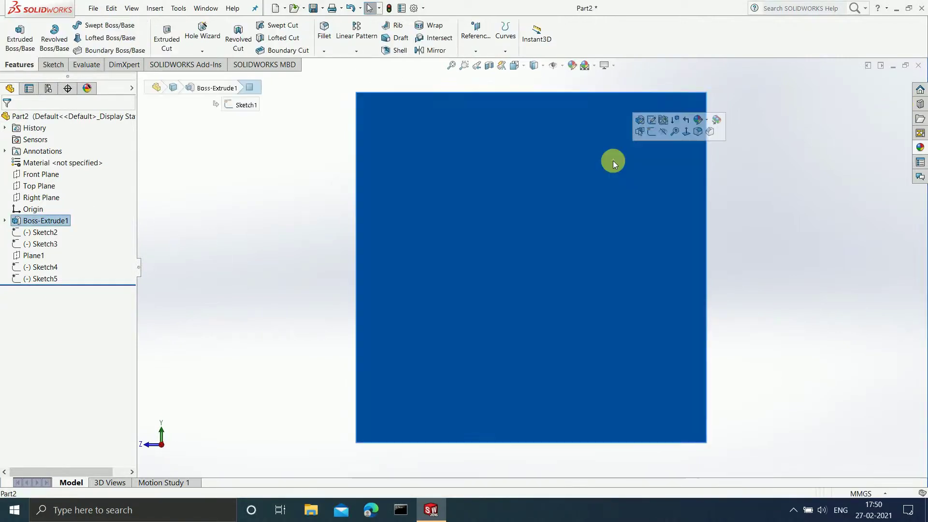
{"action": "left_click", "coordinate": [53, 65]}
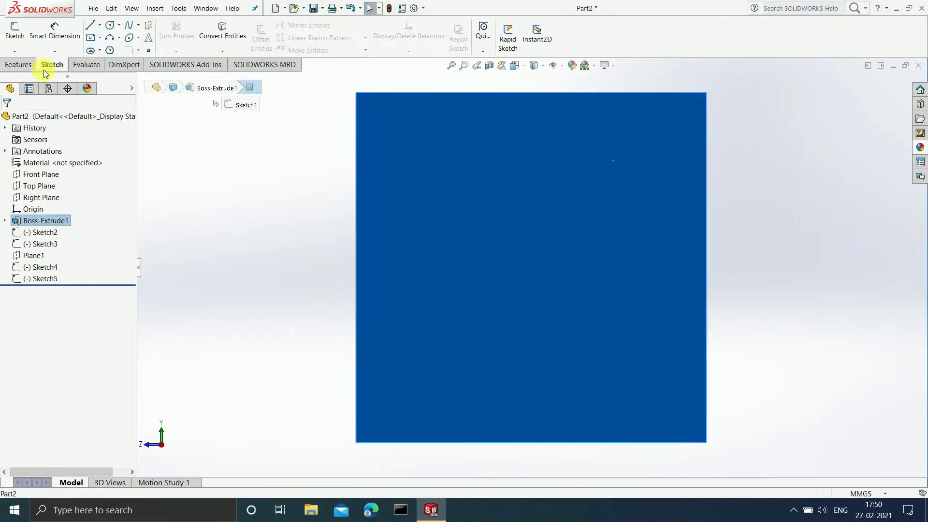
{"action": "left_click", "coordinate": [15, 29]}
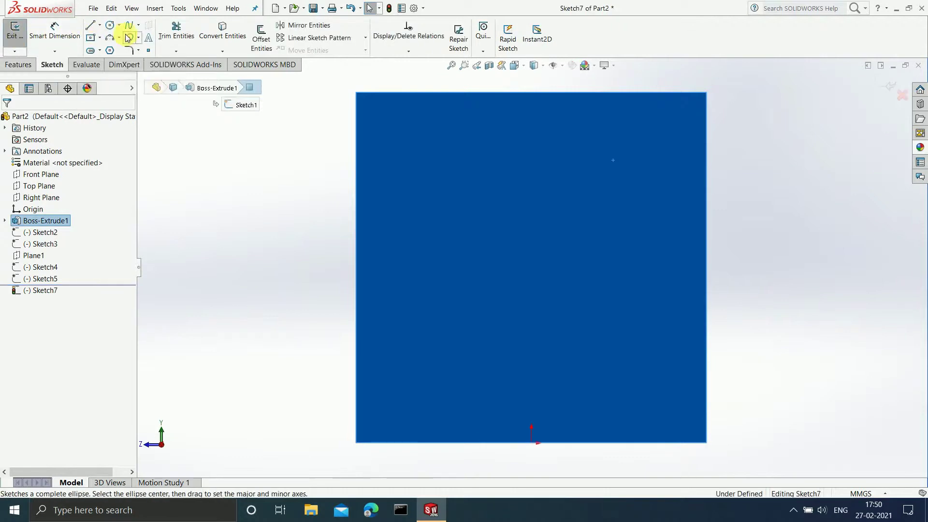
{"action": "left_click", "coordinate": [114, 30]}
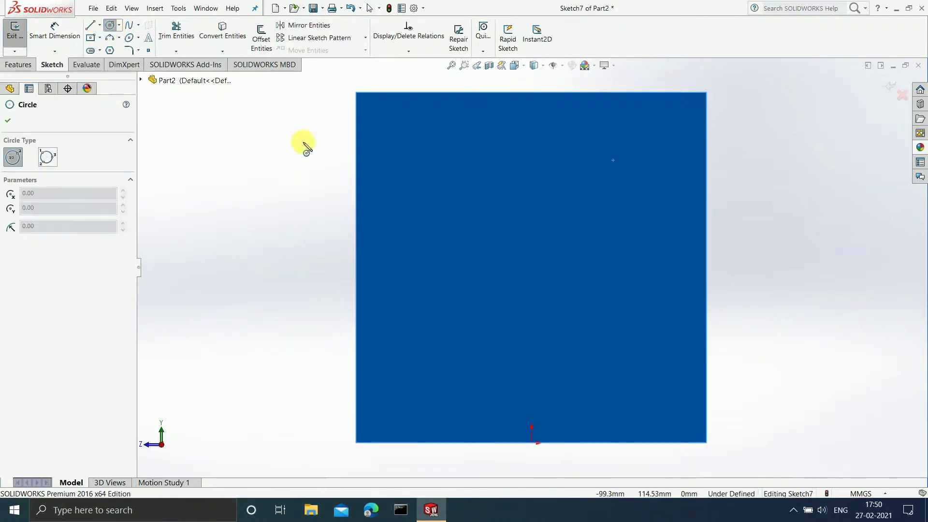
{"action": "left_click", "coordinate": [356, 176]}
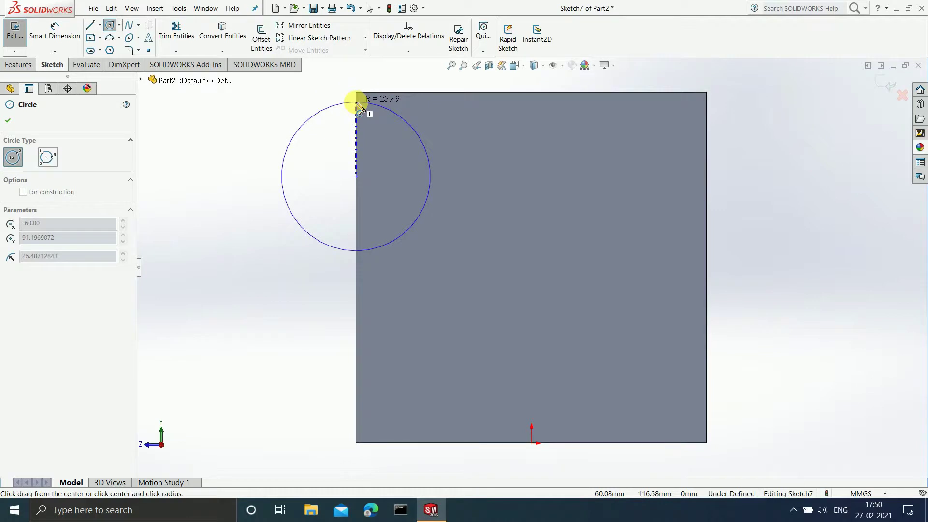
{"action": "left_click", "coordinate": [358, 103]}
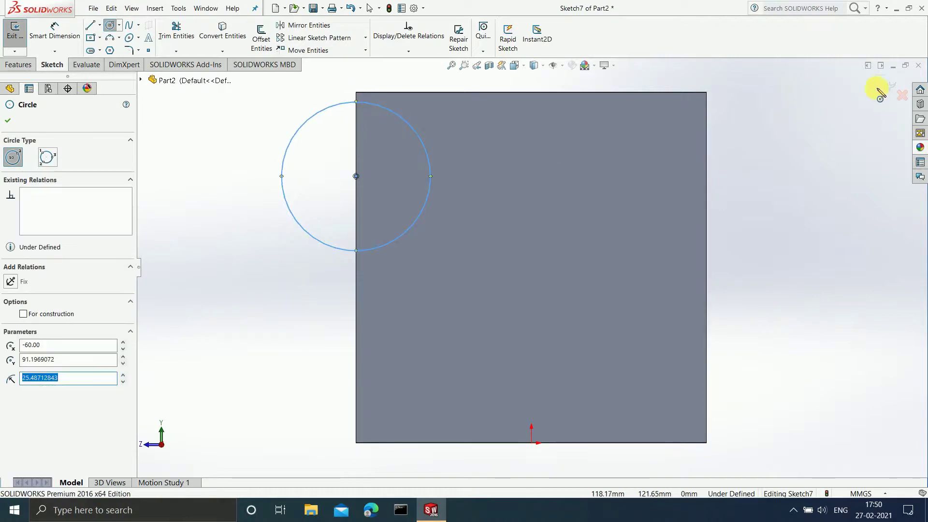
{"action": "left_click", "coordinate": [885, 82]}
{"action": "left_click", "coordinate": [884, 82]}
- Examine the block's underside and side faces around the new circle to choose a face for the second profile
{"action": "mouse_move", "coordinate": [522, 292]}
{"action": "middle_mouse_down"}
{"action": "mouse_move", "coordinate": [631, 304]}
{"action": "mouse_move", "coordinate": [599, 341]}
{"action": "middle_mouse_up"}
{"action": "scroll", "coordinate": [623, 326], "scroll_direction": "up", "scroll_amount": 5}
{"action": "mouse_move", "coordinate": [647, 310]}
{"action": "middle_mouse_down"}
{"action": "mouse_move", "coordinate": [798, 232]}
{"action": "mouse_move", "coordinate": [702, 316]}
{"action": "mouse_move", "coordinate": [647, 327]}
{"action": "mouse_move", "coordinate": [719, 284]}
{"action": "mouse_move", "coordinate": [677, 303]}
{"action": "mouse_move", "coordinate": [738, 208]}
{"action": "mouse_move", "coordinate": [700, 264]}
{"action": "middle_mouse_up"}
{"action": "middle_click_drag", "start_coordinate": [456, 410], "coordinate": [477, 307]}
{"action": "left_click", "coordinate": [477, 307]}
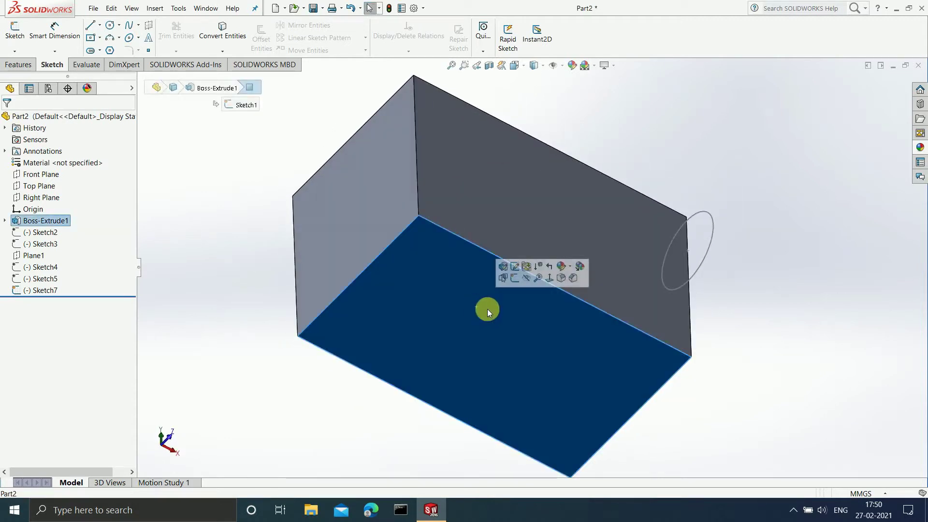
{"action": "middle_click_drag", "start_coordinate": [735, 346], "coordinate": [709, 464]}
{"action": "middle_click_drag", "start_coordinate": [364, 225], "coordinate": [363, 184]}
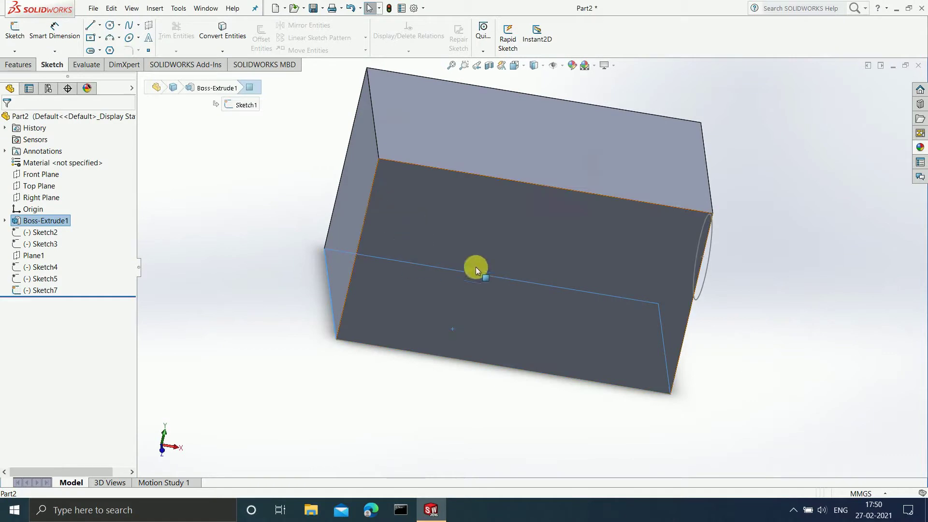
{"action": "middle_click_drag", "start_coordinate": [821, 309], "coordinate": [706, 315]}
{"action": "left_click", "coordinate": [682, 265]}
{"action": "middle_click_drag", "start_coordinate": [682, 266], "coordinate": [746, 222]}
{"action": "left_click", "coordinate": [346, 213]}
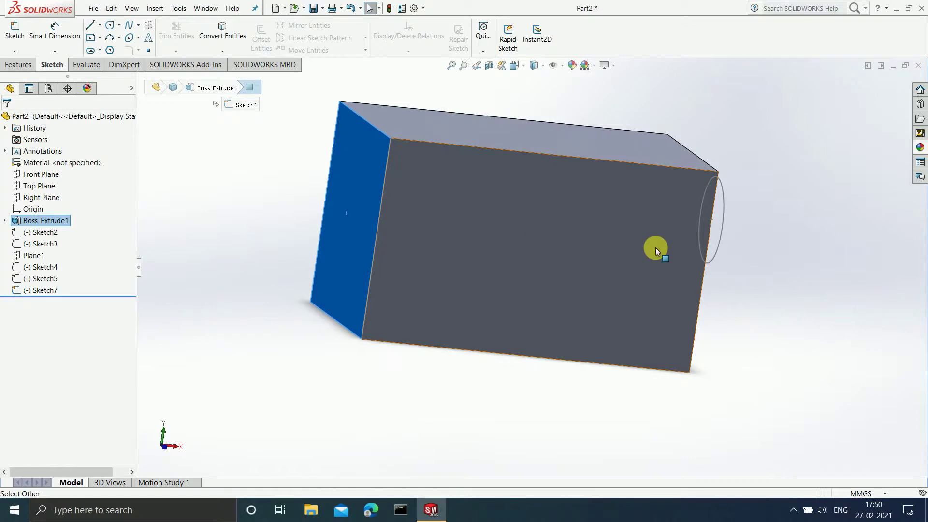
{"action": "middle_click_drag", "start_coordinate": [656, 247], "coordinate": [636, 174]}
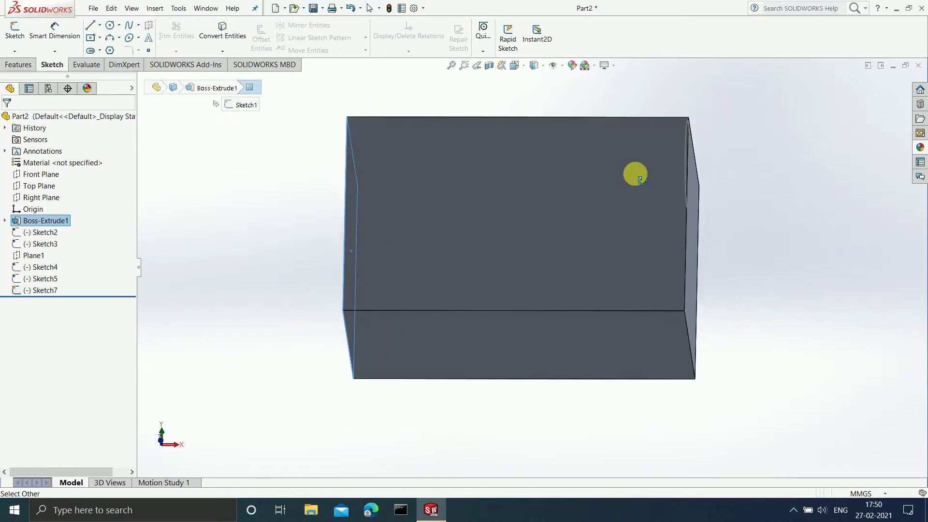
- Sketch a circle of about 12.4 mm radius on the bottom face, centred on its front edge about 75 mm left of the origin
{"action": "left_click", "coordinate": [533, 340]}
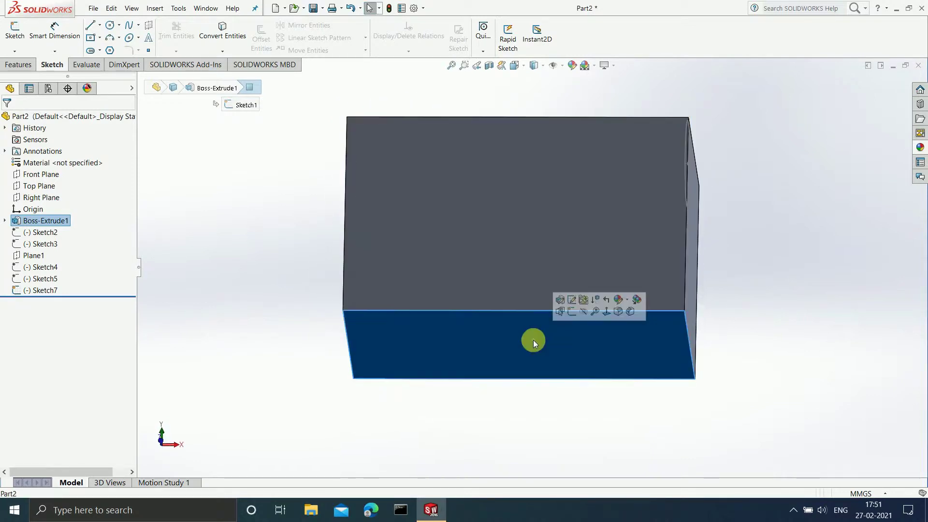
{"action": "key", "text": "ctrl+8"}
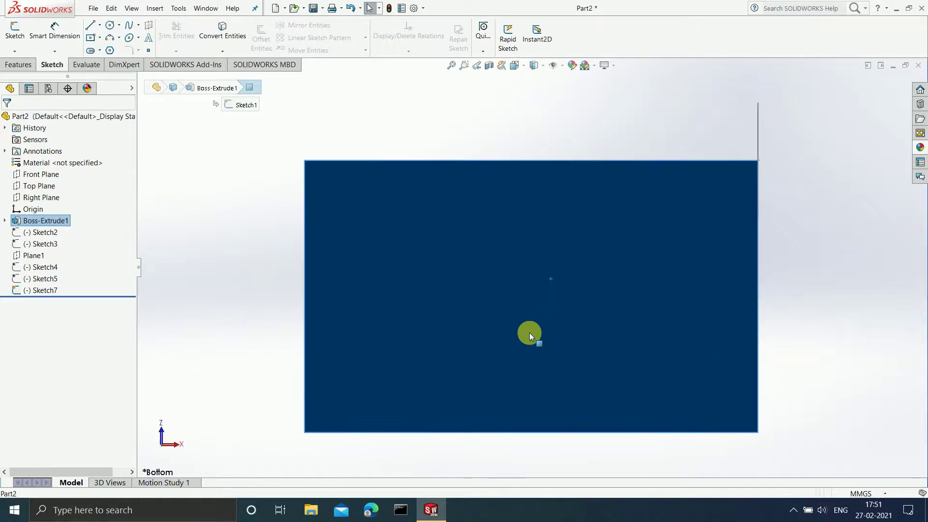
{"action": "left_click", "coordinate": [110, 25]}
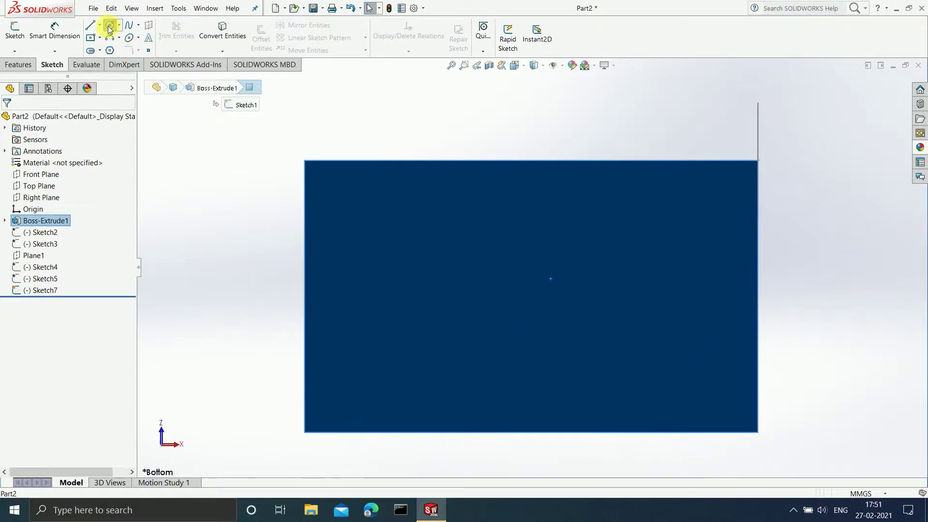
{"action": "left_click", "coordinate": [304, 161]}
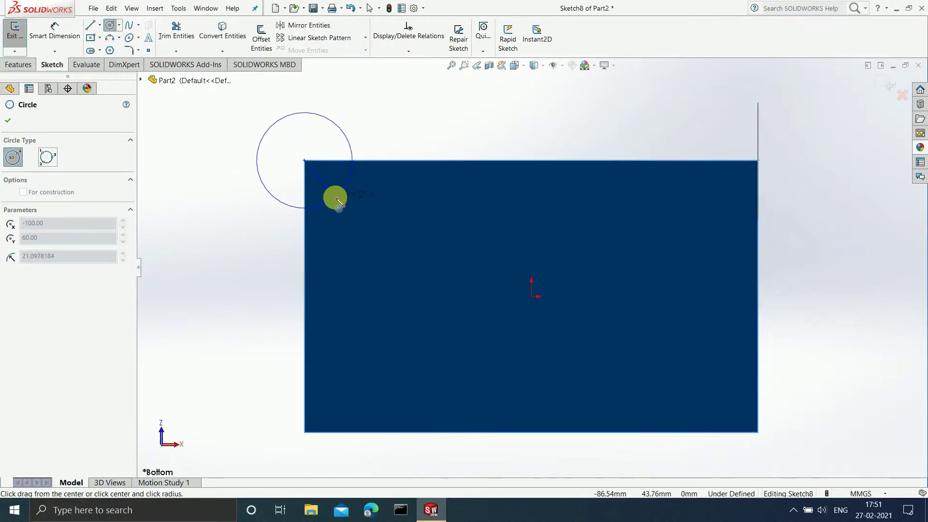
{"action": "key", "text": "Escape"}
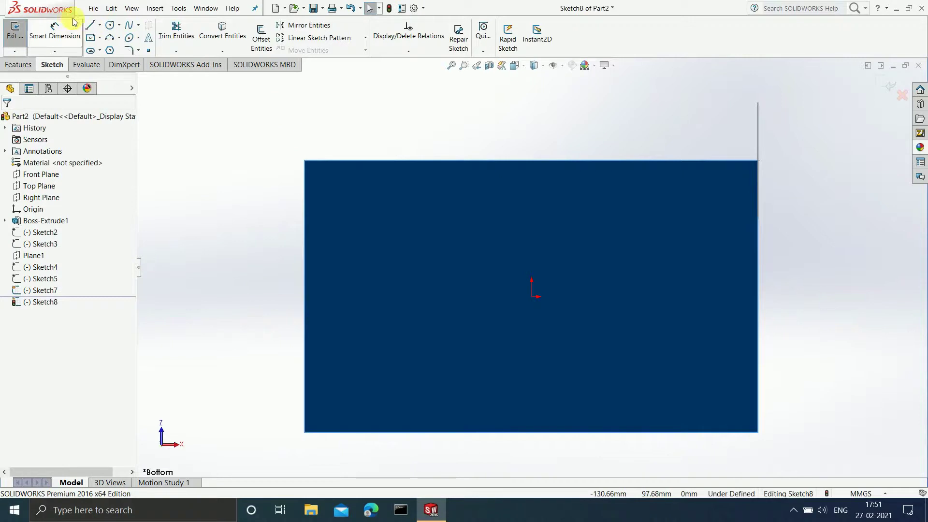
{"action": "left_click", "coordinate": [110, 26]}
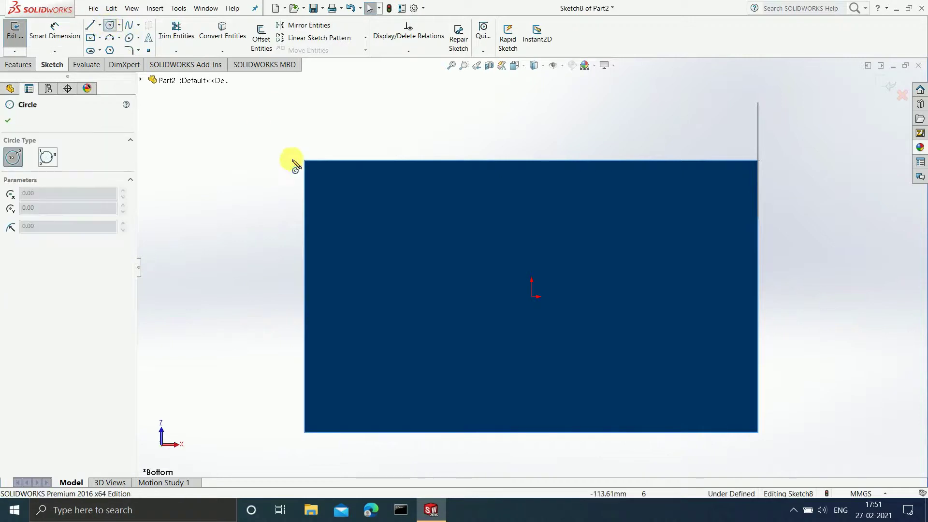
{"action": "left_click", "coordinate": [356, 161]}
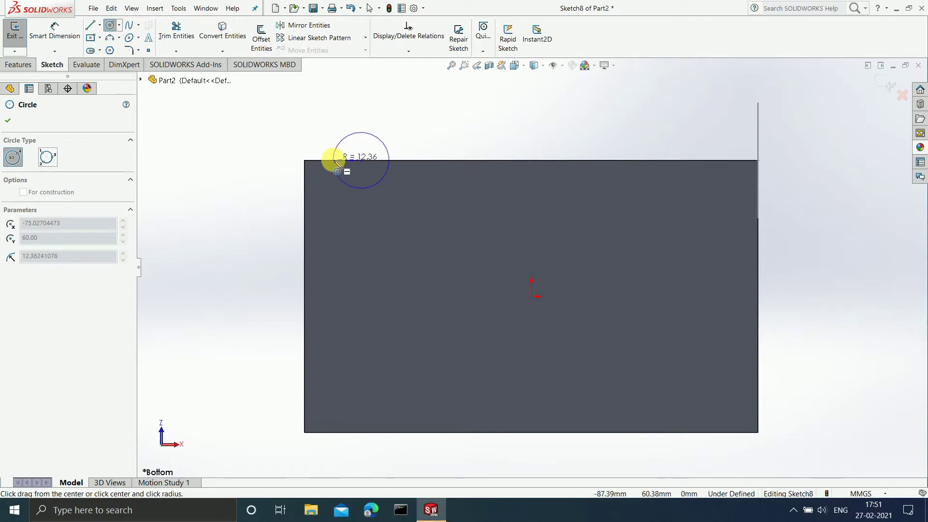
{"action": "left_click", "coordinate": [337, 163]}
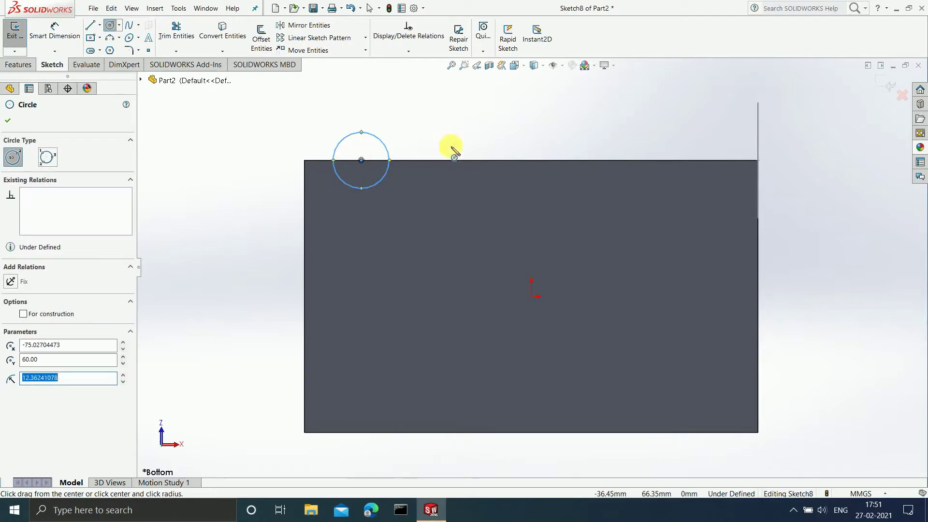
- Exit the bottom-face circle sketch and examine the positions of both circles on the end and bottom faces of the block
{"action": "key", "text": "Escape"}
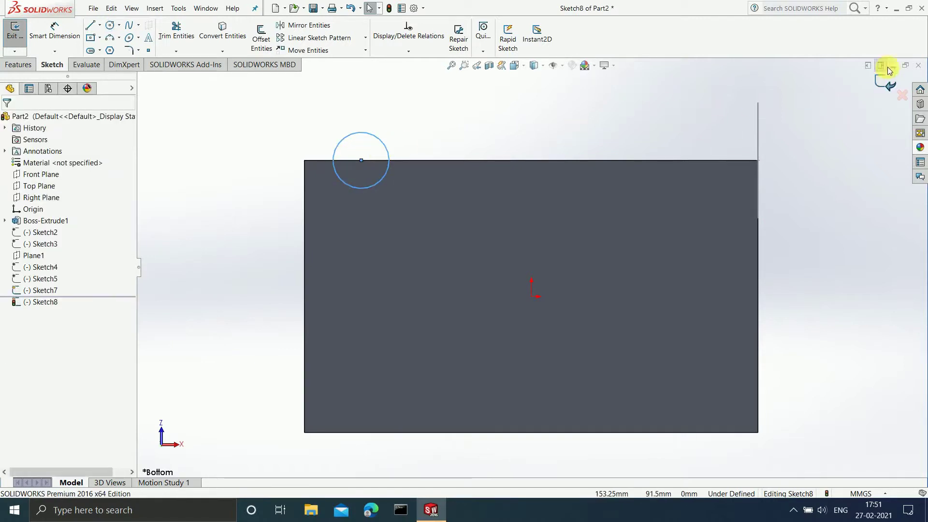
{"action": "left_click", "coordinate": [880, 86]}
{"action": "mouse_move", "coordinate": [851, 119]}
{"action": "middle_mouse_down"}
{"action": "mouse_move", "coordinate": [844, 285]}
{"action": "mouse_move", "coordinate": [828, 346]}
{"action": "middle_mouse_up"}
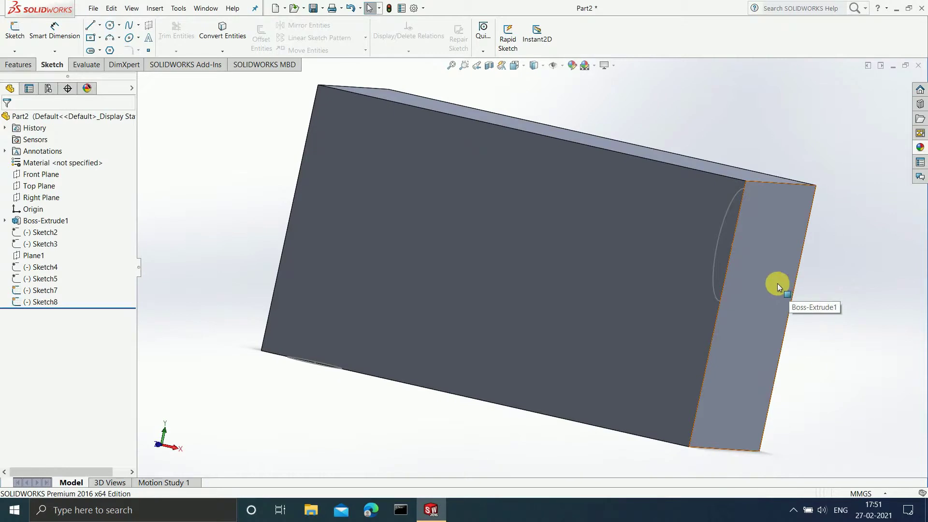
{"action": "middle_click_drag", "start_coordinate": [765, 265], "coordinate": [752, 253]}
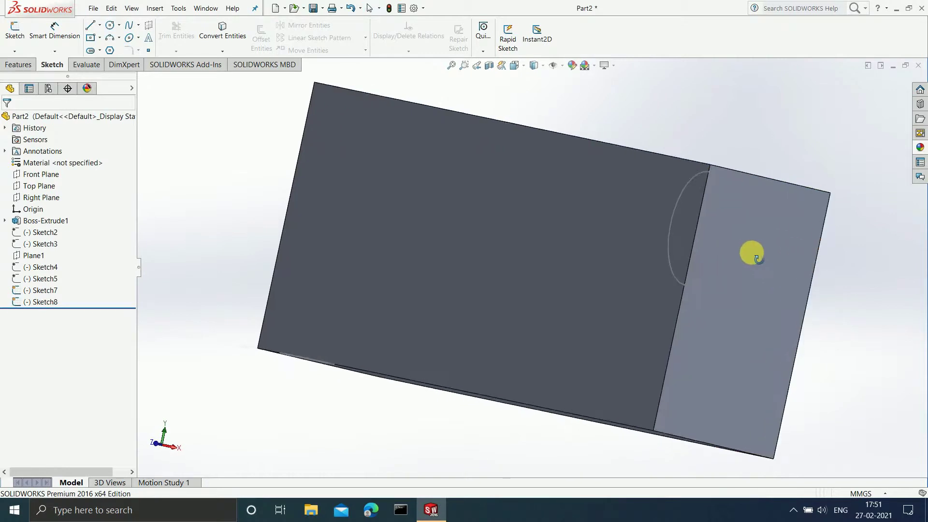
{"action": "middle_click_drag", "start_coordinate": [658, 325], "coordinate": [679, 278]}
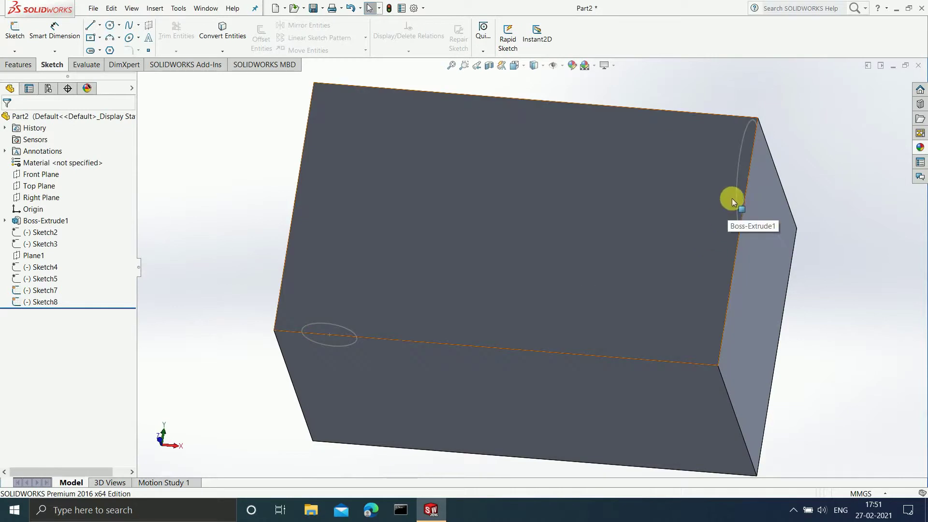
{"action": "middle_click_drag", "start_coordinate": [740, 158], "coordinate": [740, 273]}
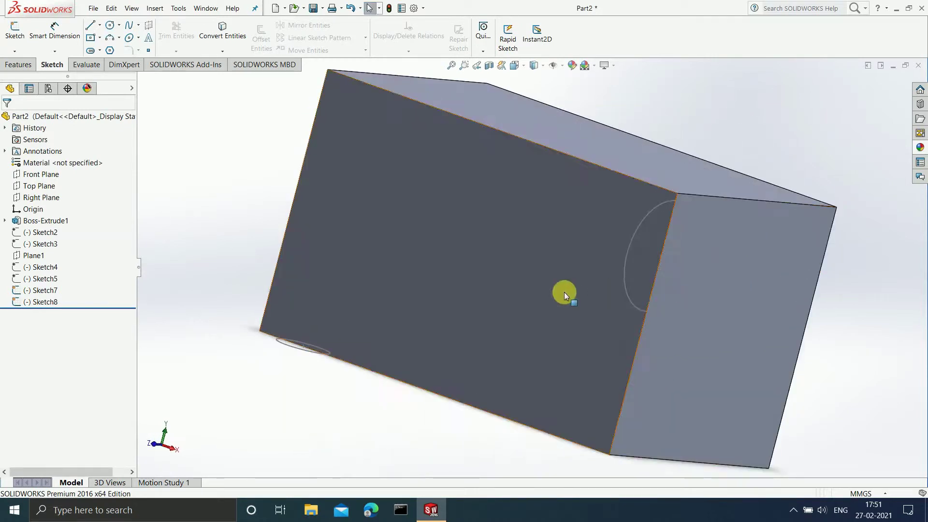
{"action": "left_click", "coordinate": [31, 69]}
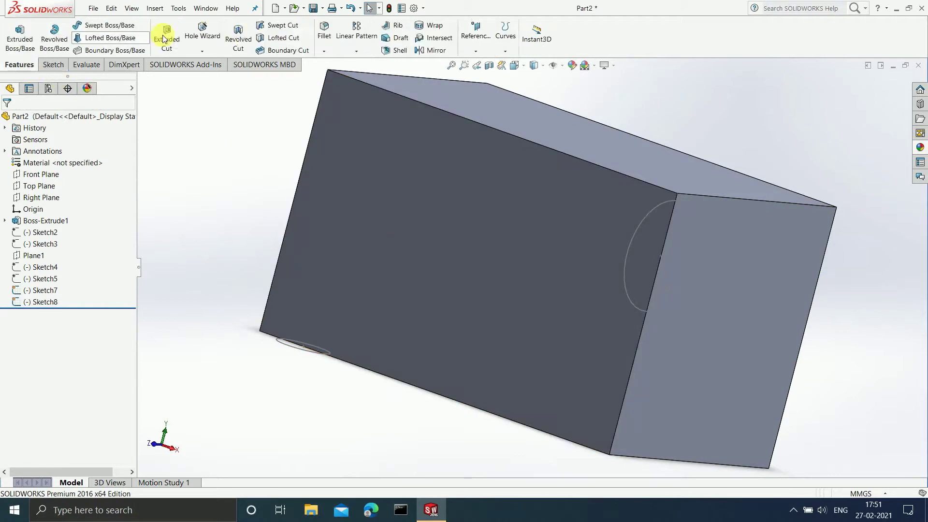
{"action": "left_click", "coordinate": [278, 38]}
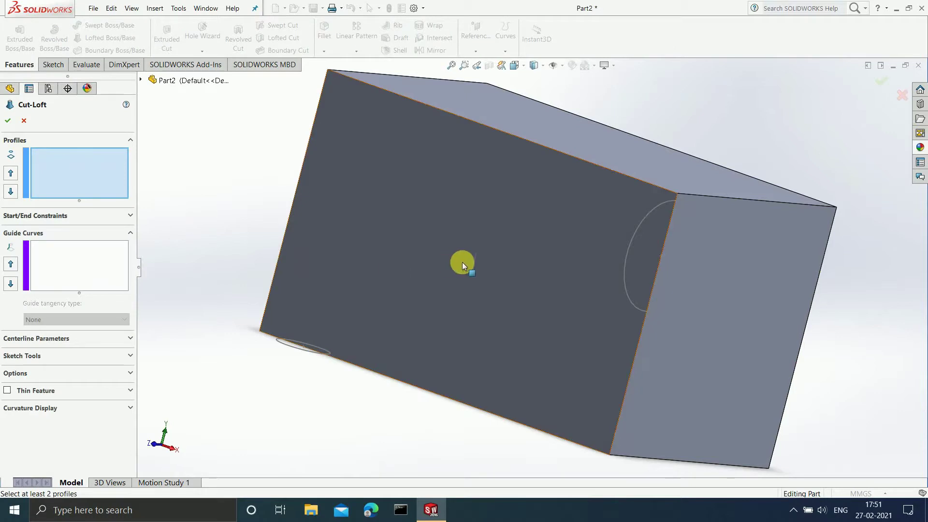
{"action": "left_click", "coordinate": [625, 264]}
{"action": "middle_click_drag", "start_coordinate": [398, 287], "coordinate": [343, 313]}
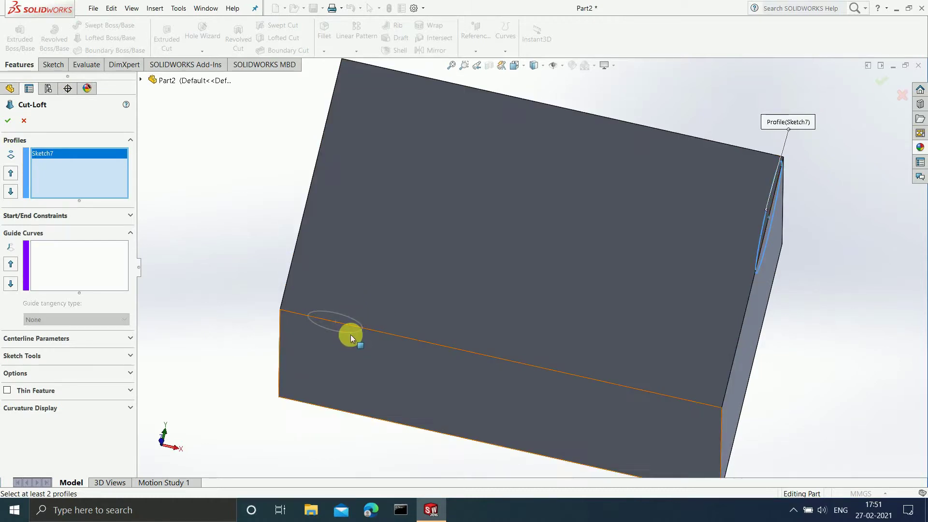
{"action": "left_click", "coordinate": [361, 325]}
{"action": "middle_click_drag", "start_coordinate": [570, 221], "coordinate": [538, 270]}
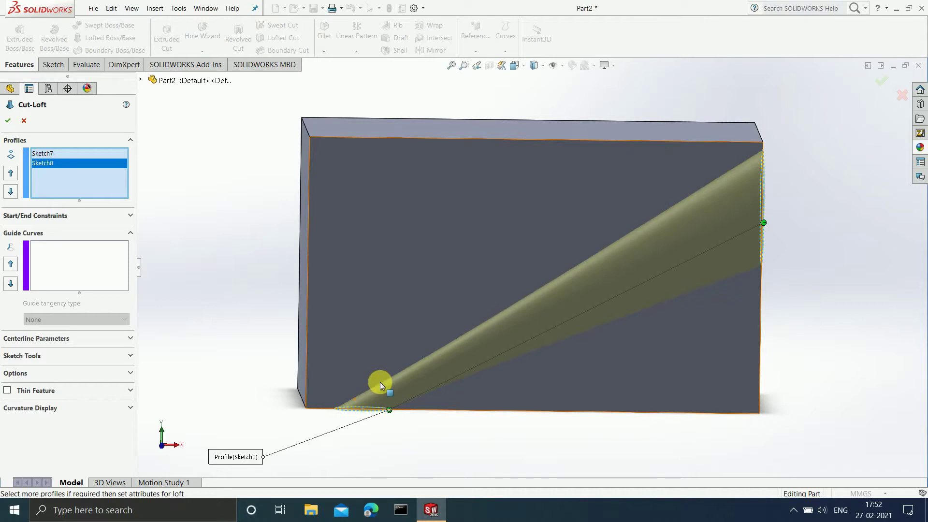
{"action": "left_click", "coordinate": [21, 123]}
- Sketch a five-point S-shaped spline about 202 mm long on the front face, joining the end circle's centre to the bottom circle's centre, and exit the sketch
{"action": "left_click", "coordinate": [663, 222]}
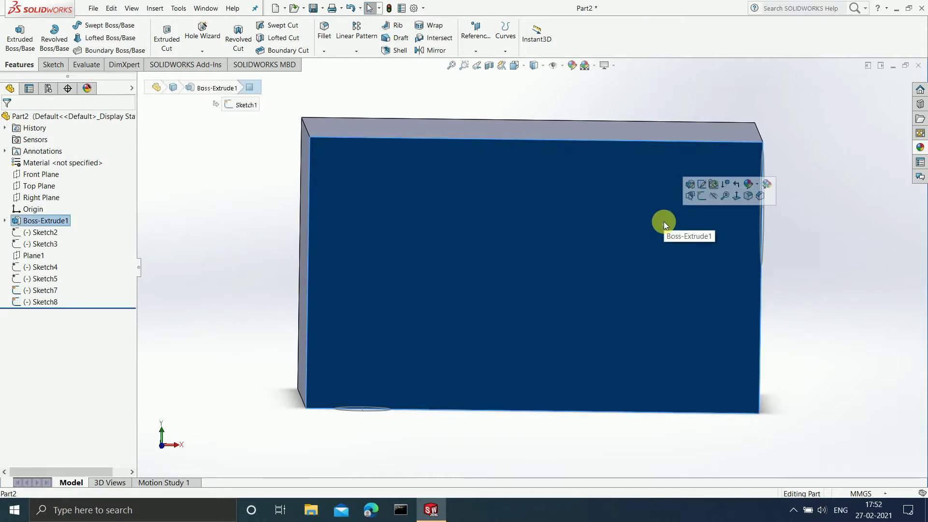
{"action": "key", "text": "ctrl+8"}
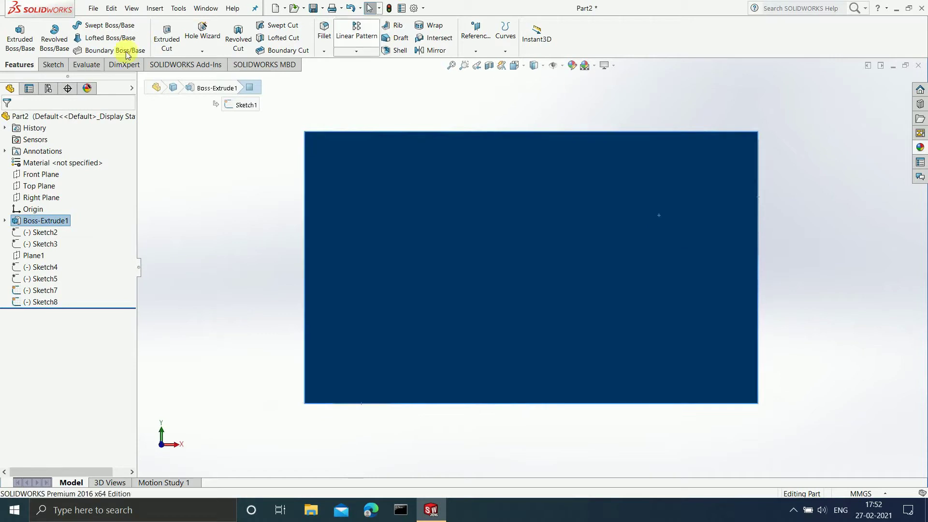
{"action": "left_click", "coordinate": [50, 68]}
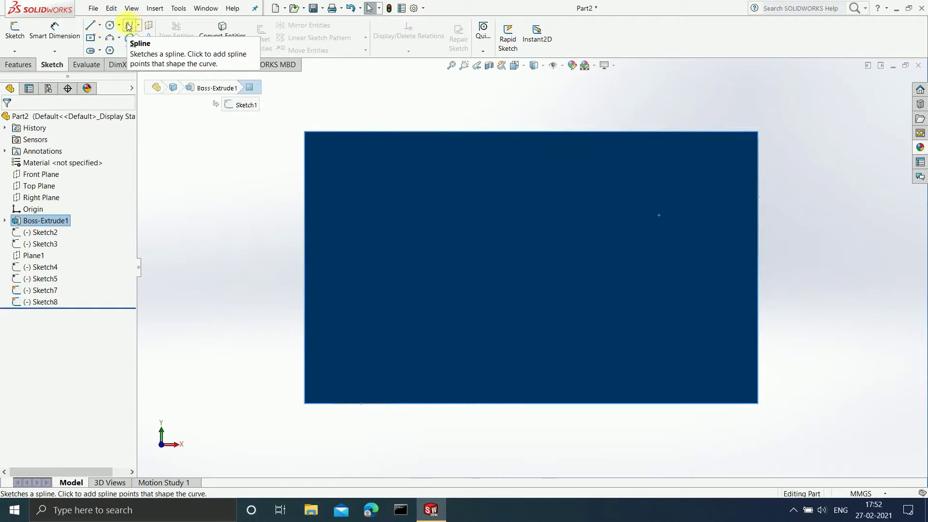
{"action": "left_click", "coordinate": [129, 26]}
{"action": "left_click", "coordinate": [758, 198]}
{"action": "left_click", "coordinate": [644, 179]}
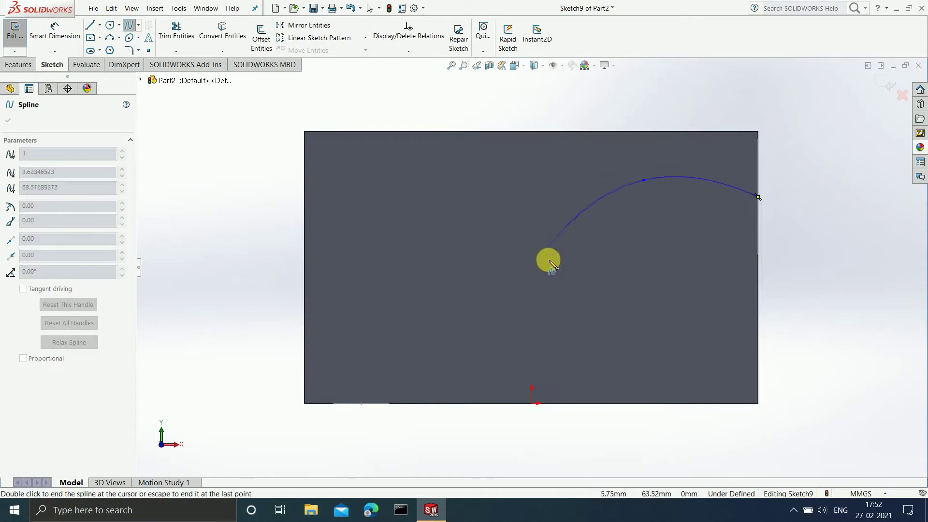
{"action": "left_click", "coordinate": [491, 322]}
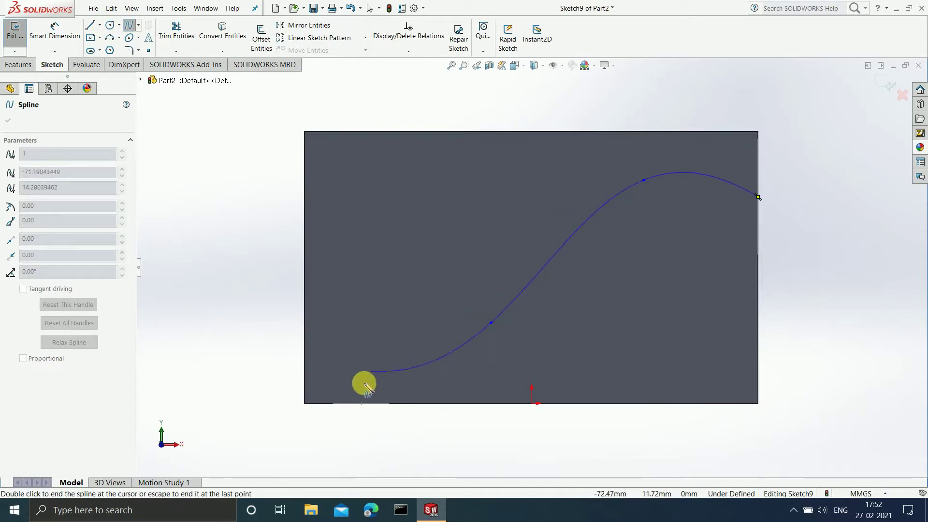
{"action": "left_click", "coordinate": [391, 375]}
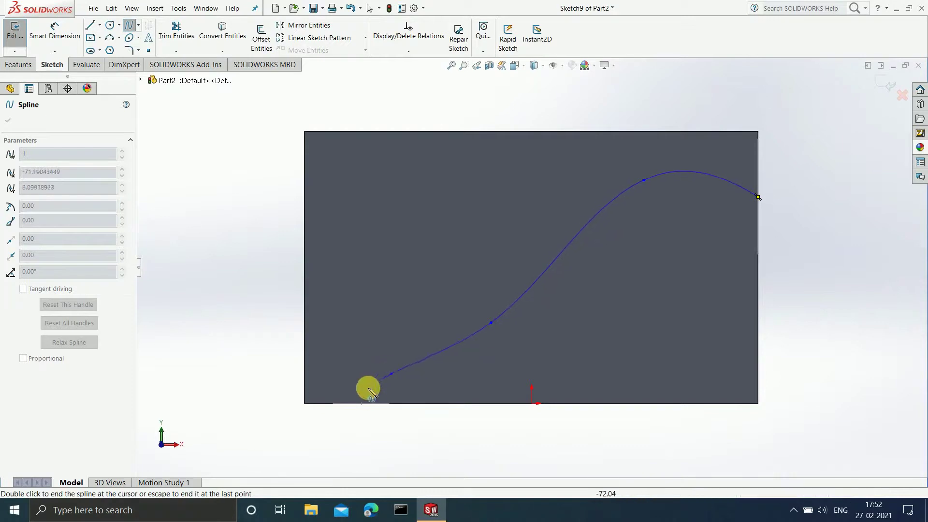
{"action": "left_click", "coordinate": [361, 404]}
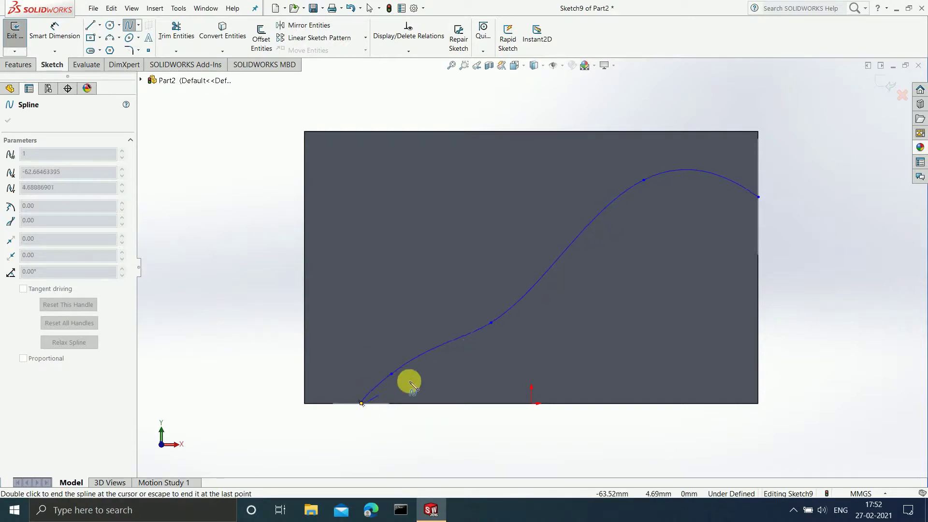
{"action": "key", "text": "Escape"}
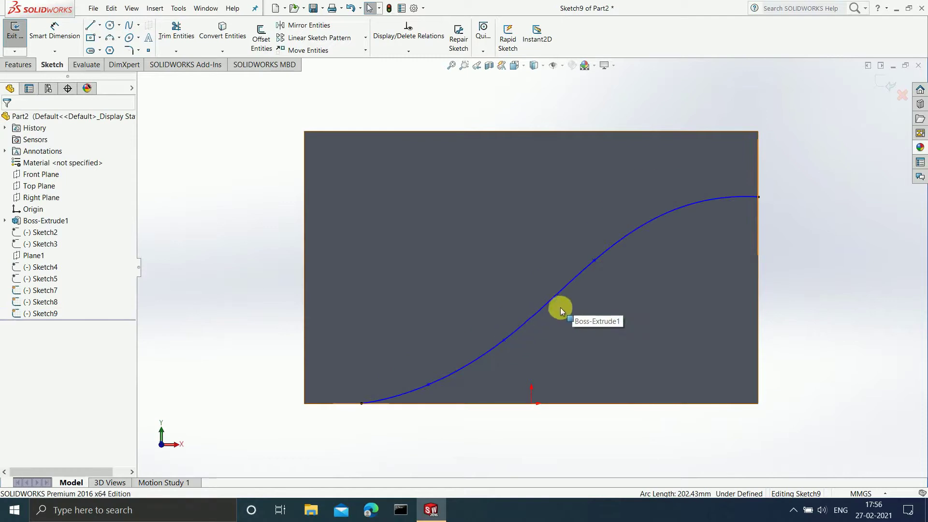
{"action": "left_click", "coordinate": [610, 248]}
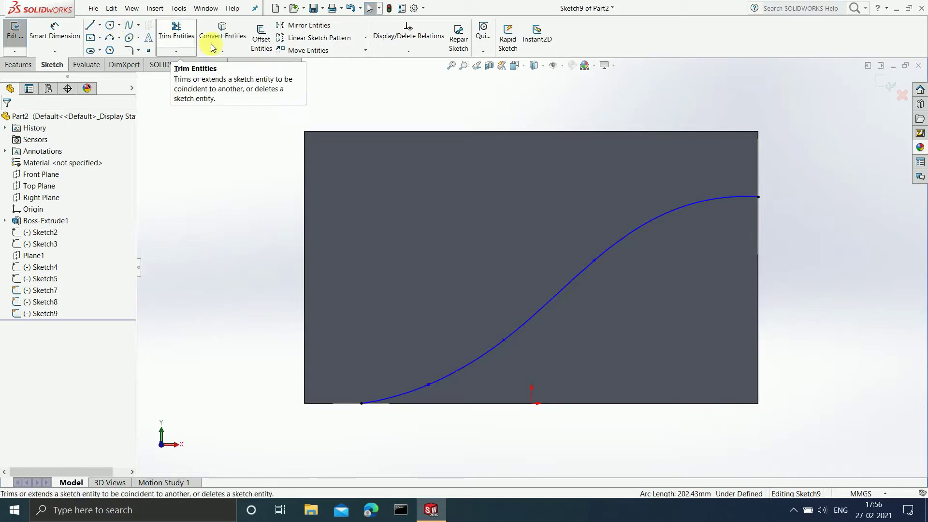
{"action": "left_click", "coordinate": [882, 81]}
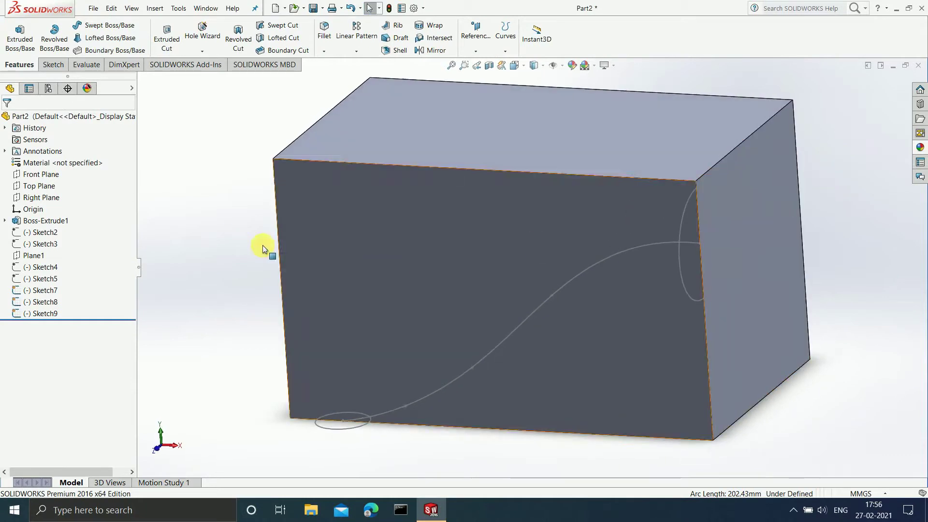
- Create a lofted cut from the end-face circle to the bottom-face circle, using the front-face spline as its centerline
{"action": "left_click", "coordinate": [290, 39]}
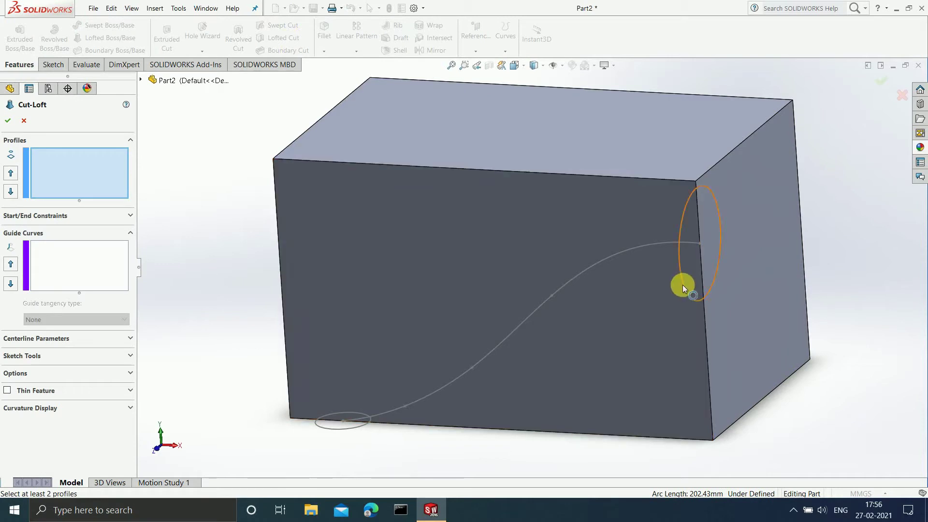
{"action": "left_click", "coordinate": [682, 286]}
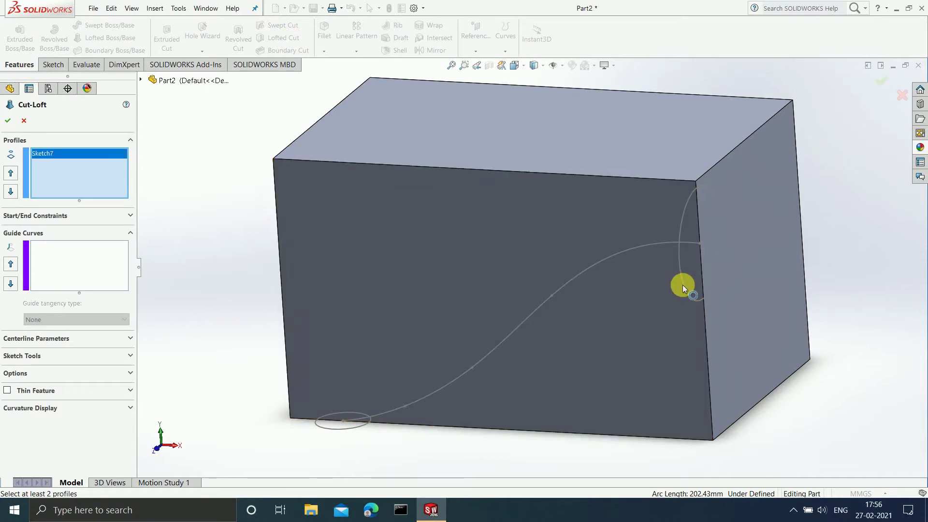
{"action": "left_click", "coordinate": [345, 429]}
{"action": "mouse_move", "coordinate": [532, 404]}
{"action": "middle_mouse_down"}
{"action": "mouse_move", "coordinate": [562, 373]}
{"action": "mouse_move", "coordinate": [555, 365]}
{"action": "middle_mouse_up"}
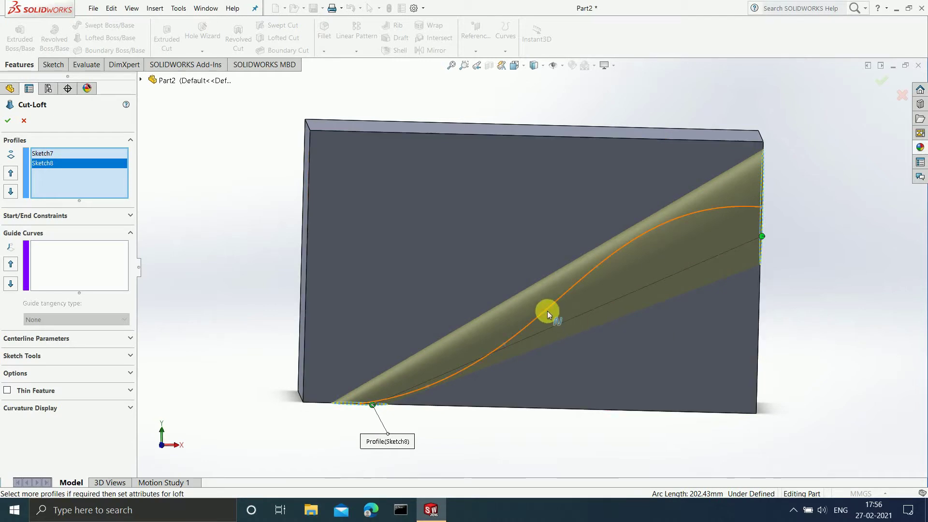
{"action": "left_click", "coordinate": [124, 335]}
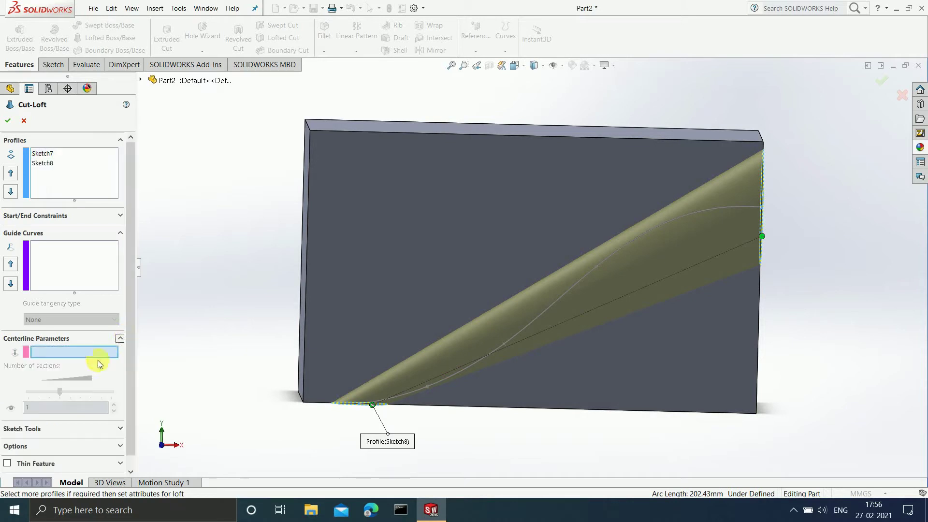
{"action": "left_click", "coordinate": [556, 302]}
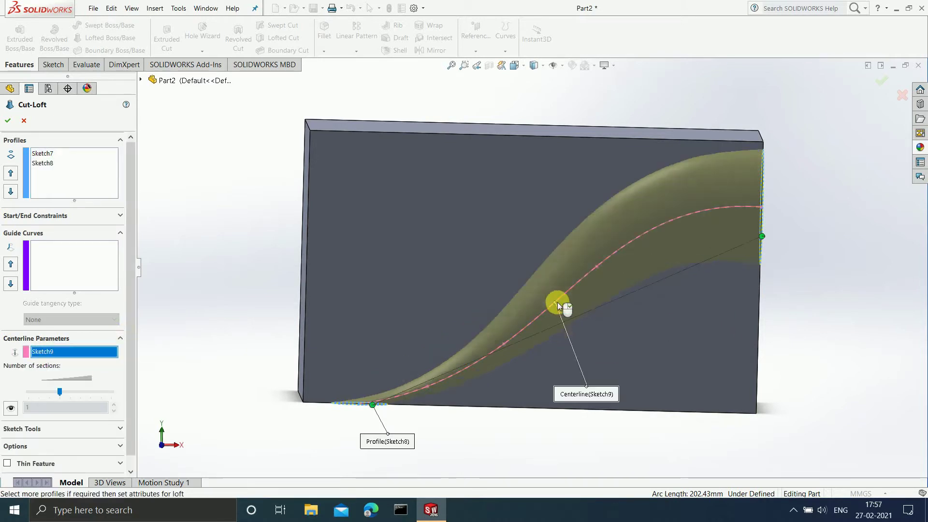
{"action": "middle_click_drag", "start_coordinate": [738, 261], "coordinate": [710, 257]}
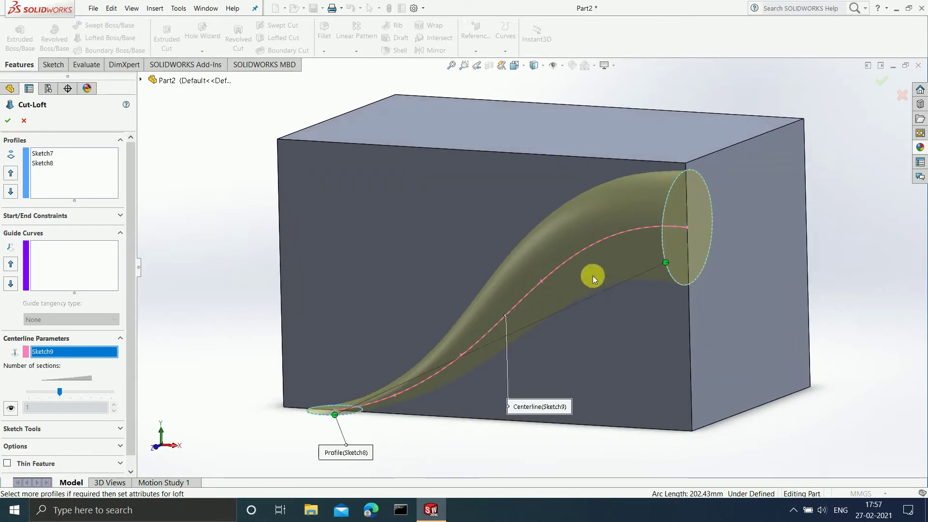
{"action": "left_click", "coordinate": [880, 86]}
{"action": "mouse_move", "coordinate": [746, 298]}
{"action": "middle_mouse_down"}
{"action": "mouse_move", "coordinate": [783, 242]}
{"action": "mouse_move", "coordinate": [731, 276]}
{"action": "mouse_move", "coordinate": [657, 296]}
{"action": "mouse_move", "coordinate": [723, 228]}
{"action": "mouse_move", "coordinate": [785, 222]}
{"action": "mouse_move", "coordinate": [782, 269]}
{"action": "mouse_move", "coordinate": [715, 321]}
{"action": "mouse_move", "coordinate": [684, 381]}
{"action": "mouse_move", "coordinate": [687, 395]}
{"action": "mouse_move", "coordinate": [750, 298]}
{"action": "middle_mouse_up"}
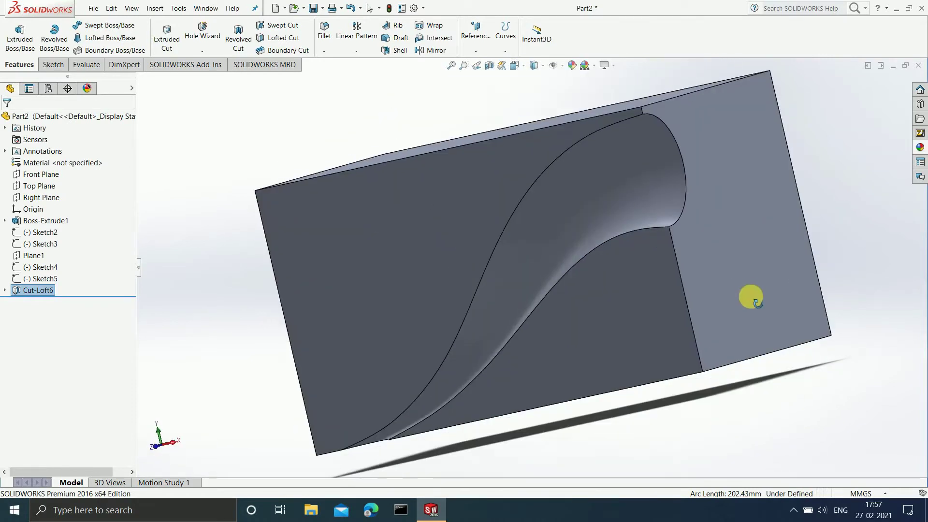
- Edit the centerline lofted cut and turn on its mesh preview, zebra stripes and curvature combs
{"action": "right_click", "coordinate": [45, 292]}
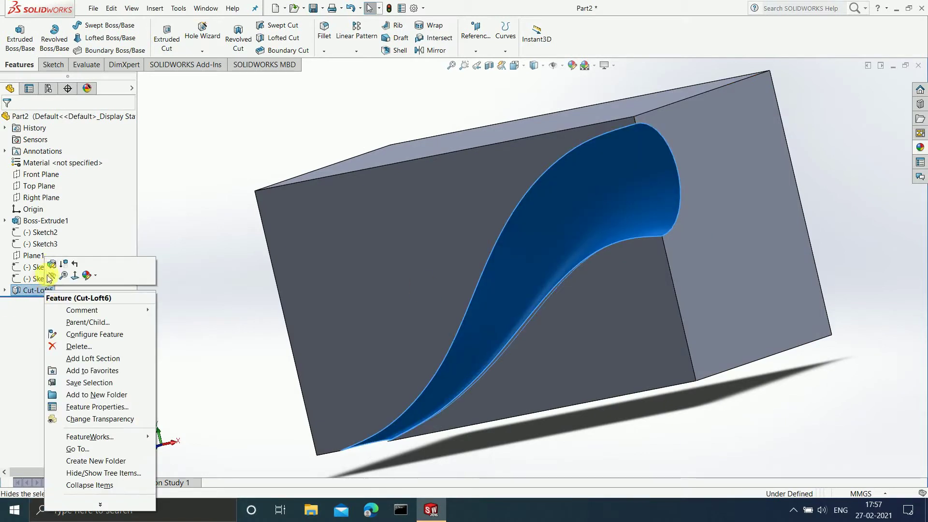
{"action": "left_click", "coordinate": [52, 268]}
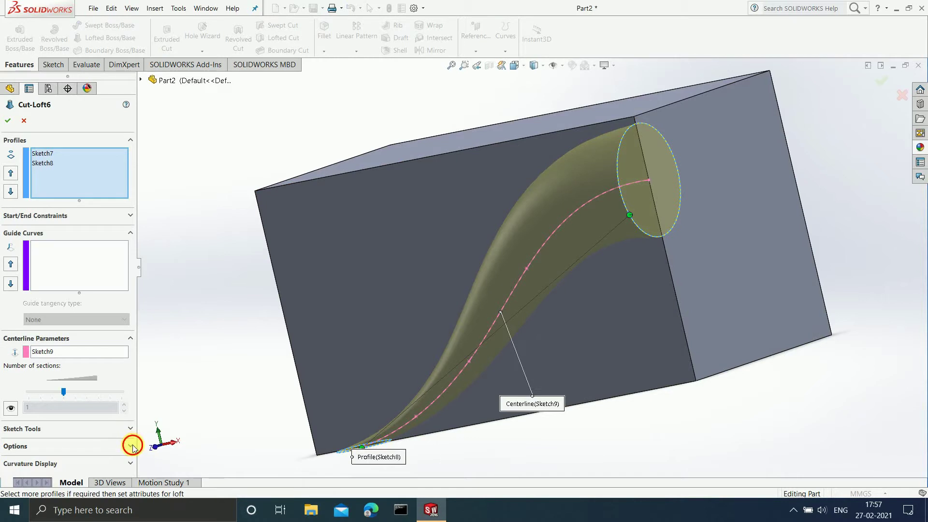
{"action": "left_click", "coordinate": [122, 447]}
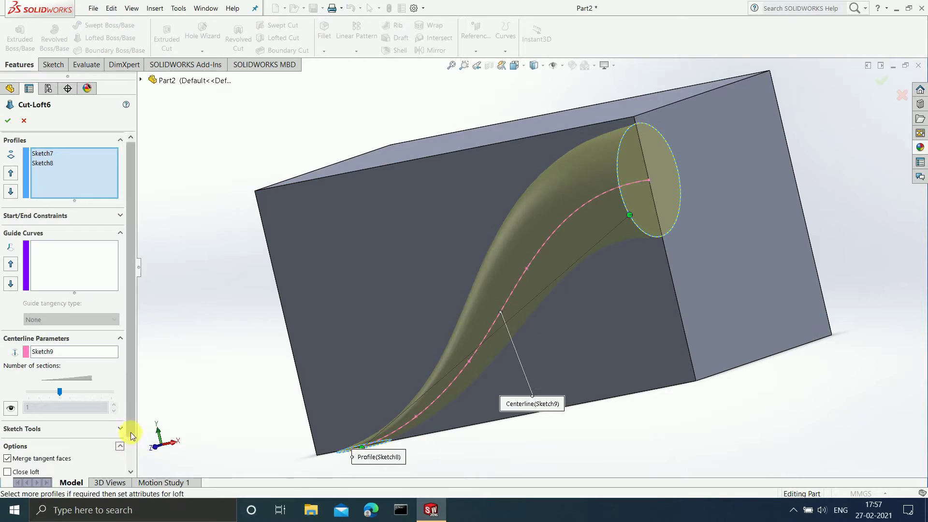
{"action": "scroll", "coordinate": [129, 445], "scroll_direction": "down", "scroll_amount": 1}
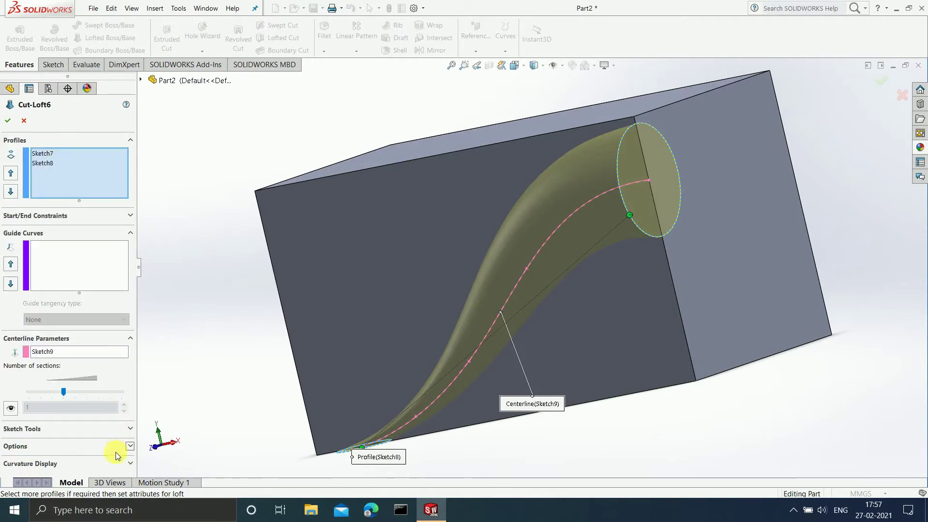
{"action": "left_click", "coordinate": [130, 464]}
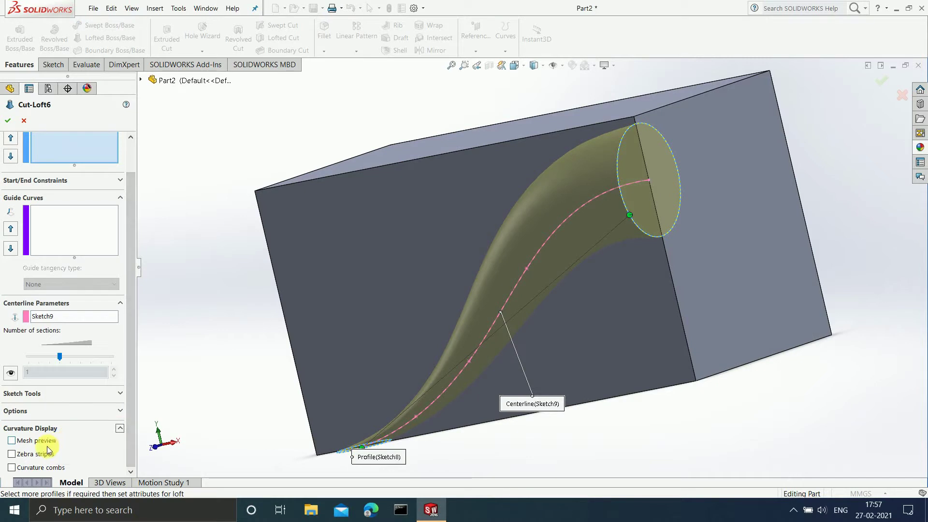
{"action": "left_click", "coordinate": [33, 443]}
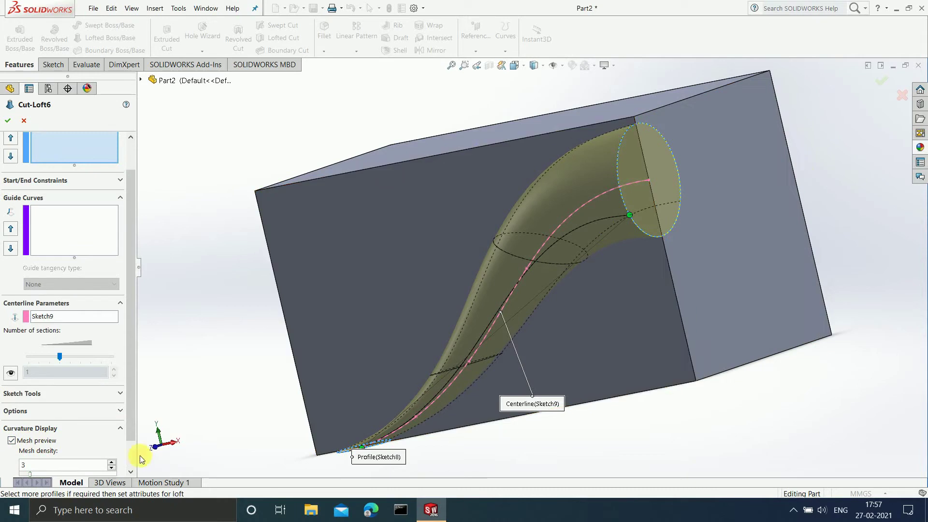
{"action": "left_click_drag", "start_coordinate": [134, 424], "coordinate": [132, 456]}
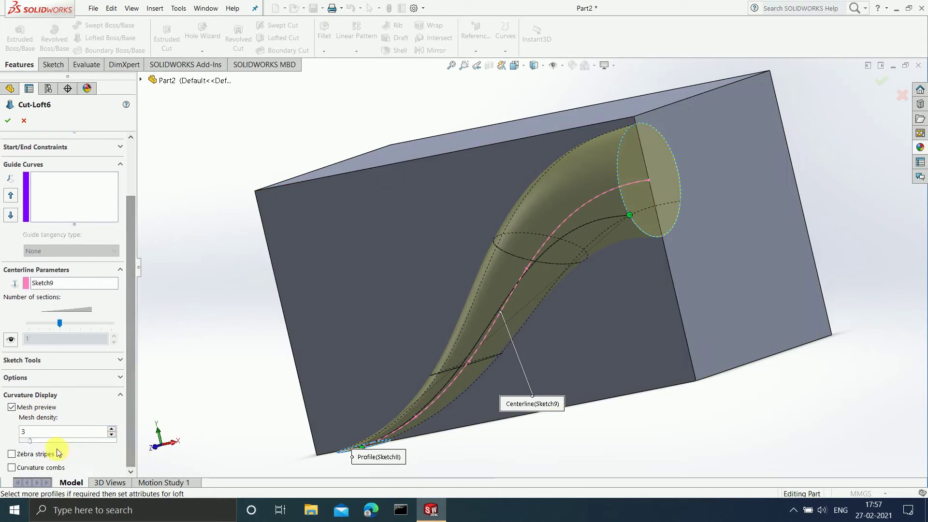
{"action": "left_click", "coordinate": [12, 455]}
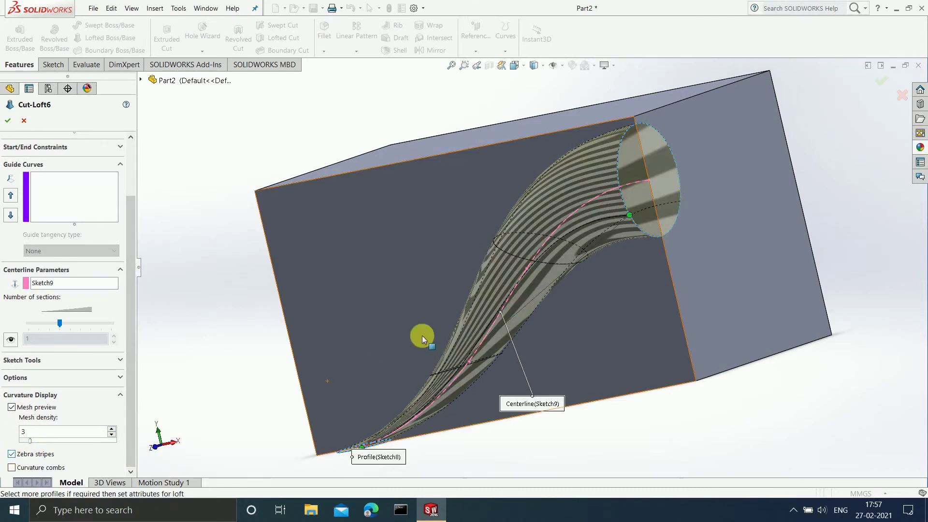
{"action": "left_click", "coordinate": [12, 468]}
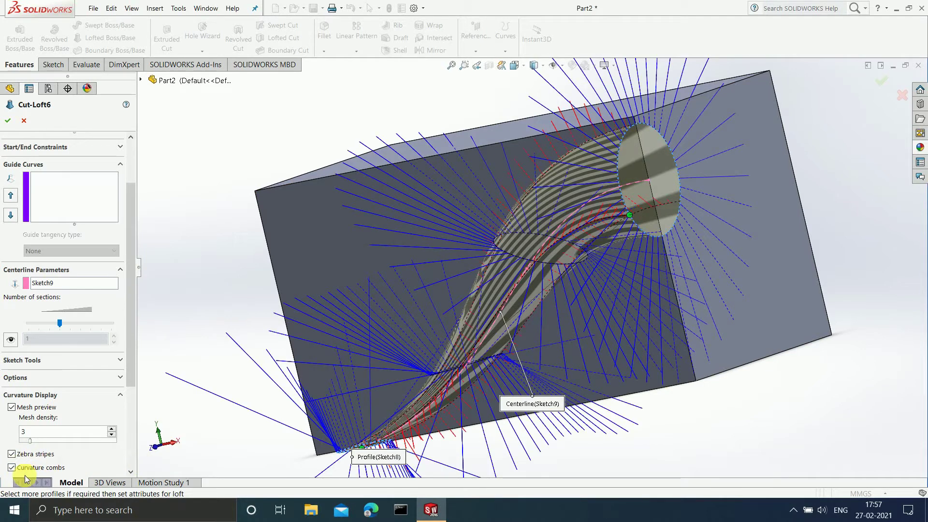
- Turn off the lofted cut's curvature combs, zebra stripes and mesh preview, and accept the feature edit
{"action": "left_click", "coordinate": [12, 467]}
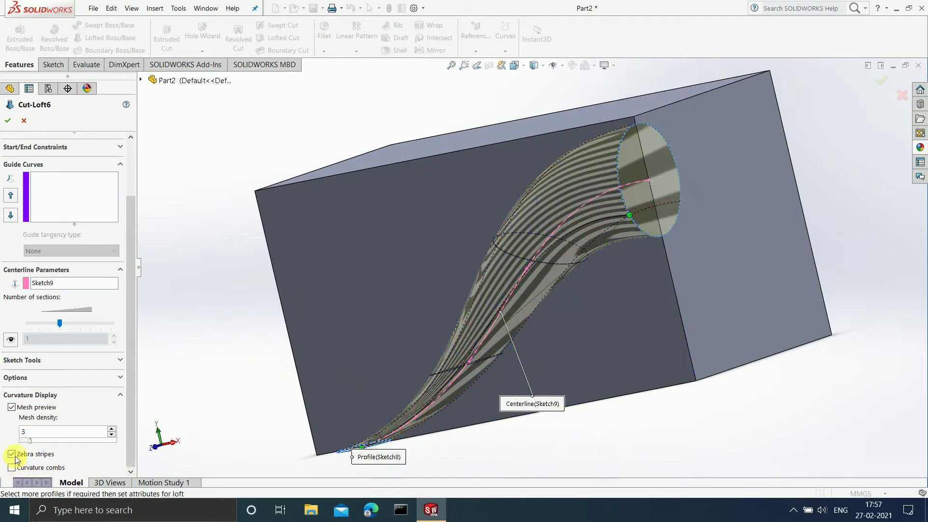
{"action": "left_click", "coordinate": [12, 454]}
{"action": "left_click", "coordinate": [11, 407]}
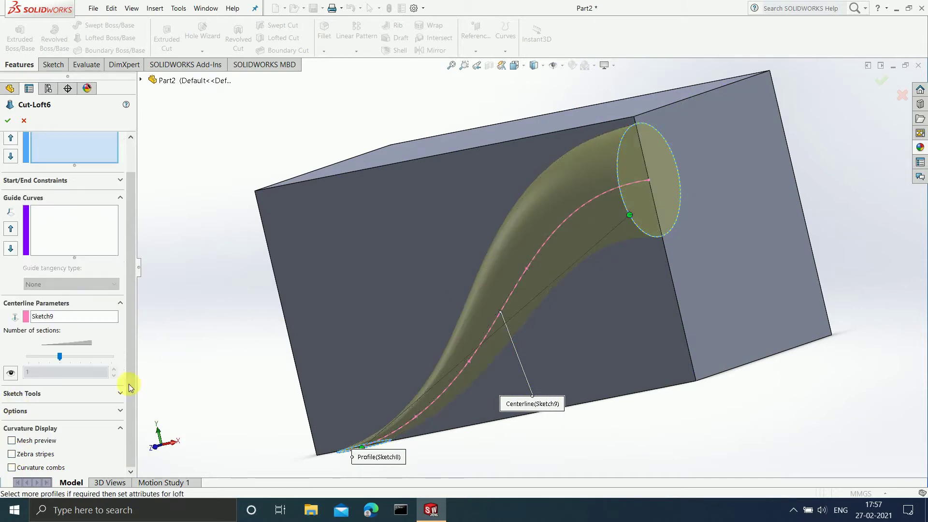
{"action": "left_click", "coordinate": [8, 121]}
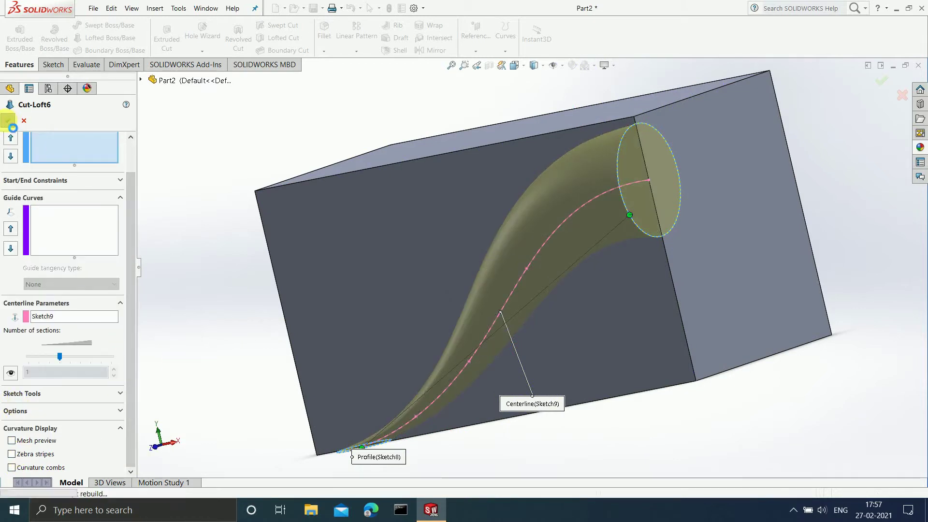
{"action": "middle_click_drag", "start_coordinate": [787, 207], "coordinate": [801, 290]}
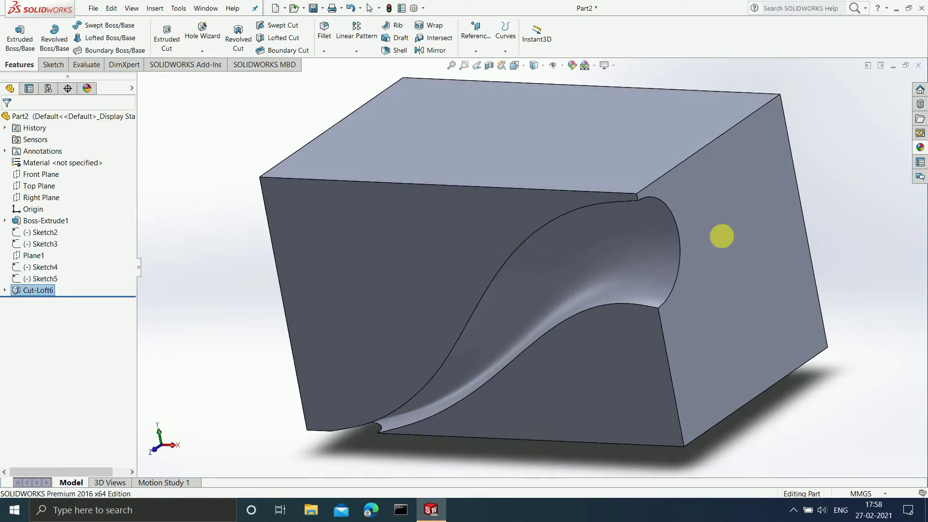
- Delete the centerline lofted cut from the block while keeping its absorbed sketches
{"action": "right_click", "coordinate": [21, 290]}
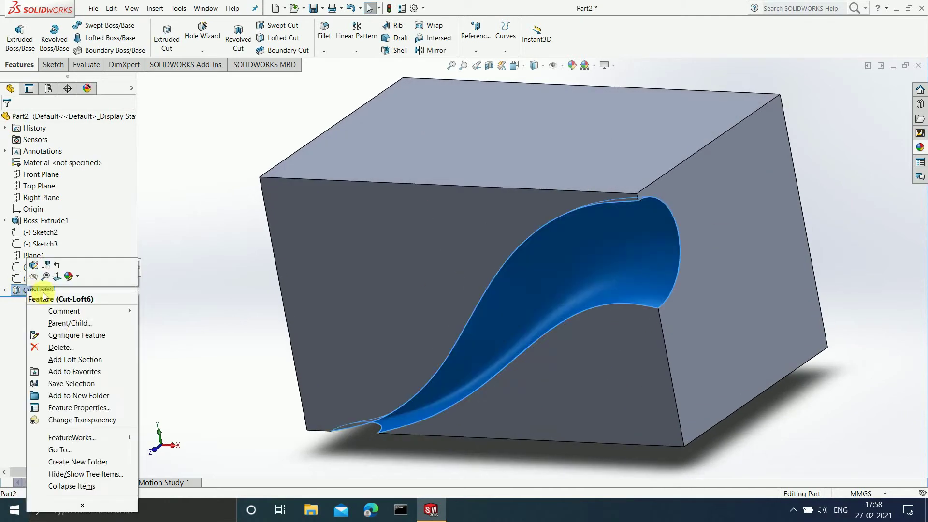
{"action": "left_click", "coordinate": [58, 352]}
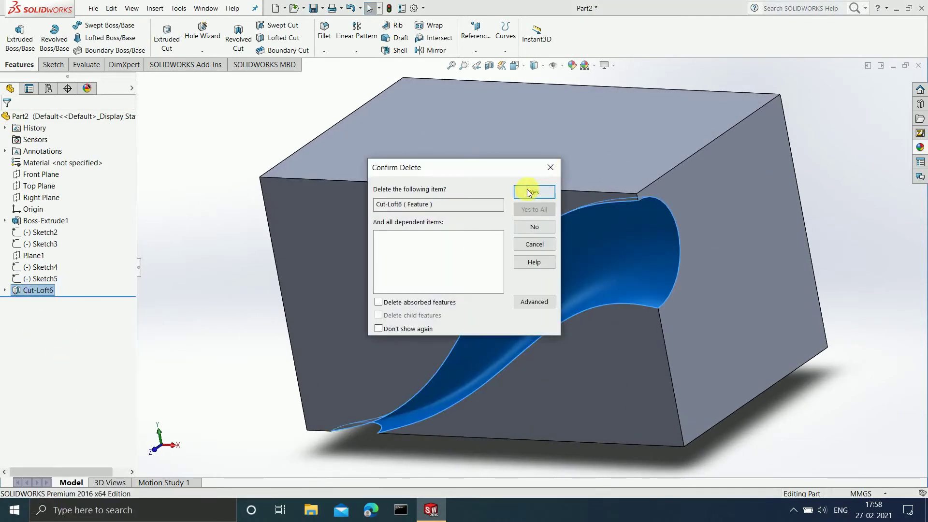
{"action": "left_click", "coordinate": [532, 192]}
- Hide the S-shaped spline sketch on the block's front face
{"action": "mouse_move", "coordinate": [772, 259]}
{"action": "middle_mouse_down"}
{"action": "mouse_move", "coordinate": [800, 232]}
{"action": "mouse_move", "coordinate": [616, 262]}
{"action": "middle_mouse_up"}
{"action": "left_click", "coordinate": [601, 265]}
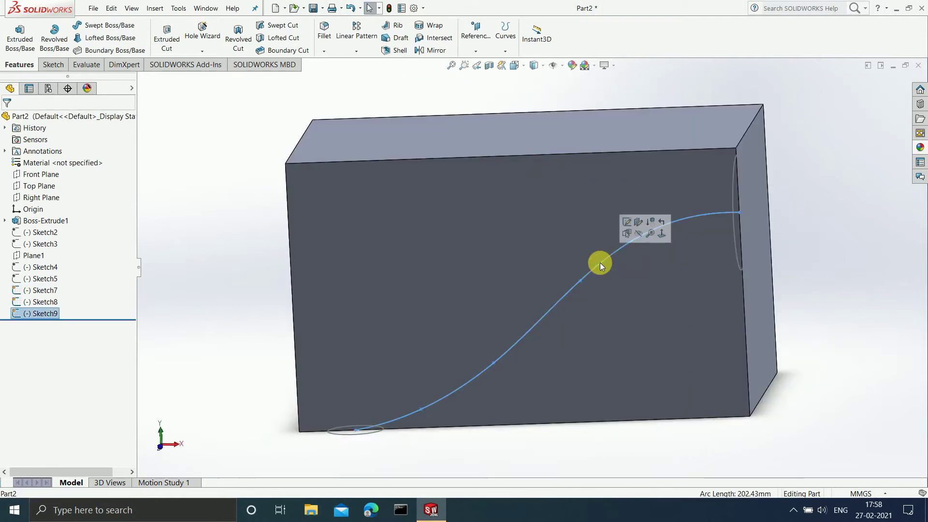
{"action": "left_click", "coordinate": [638, 234]}
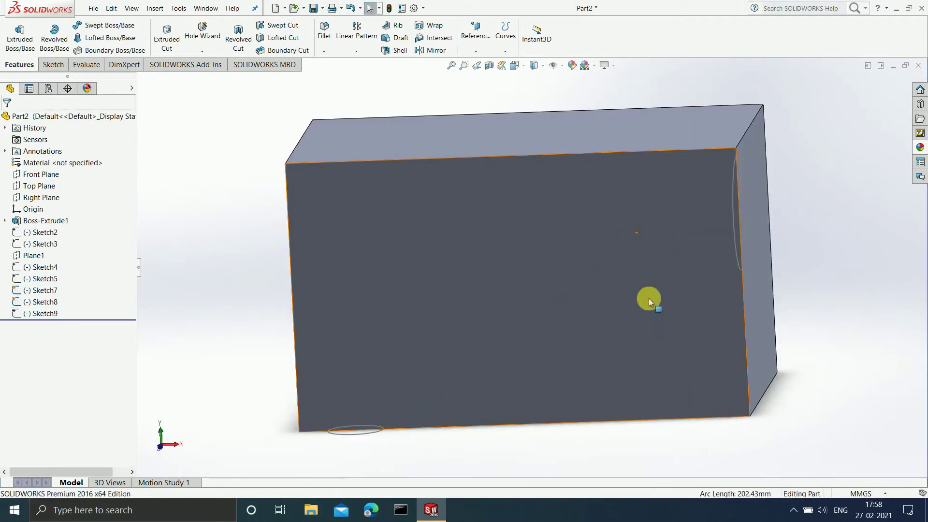
{"action": "middle_click_drag", "start_coordinate": [649, 303], "coordinate": [652, 298]}
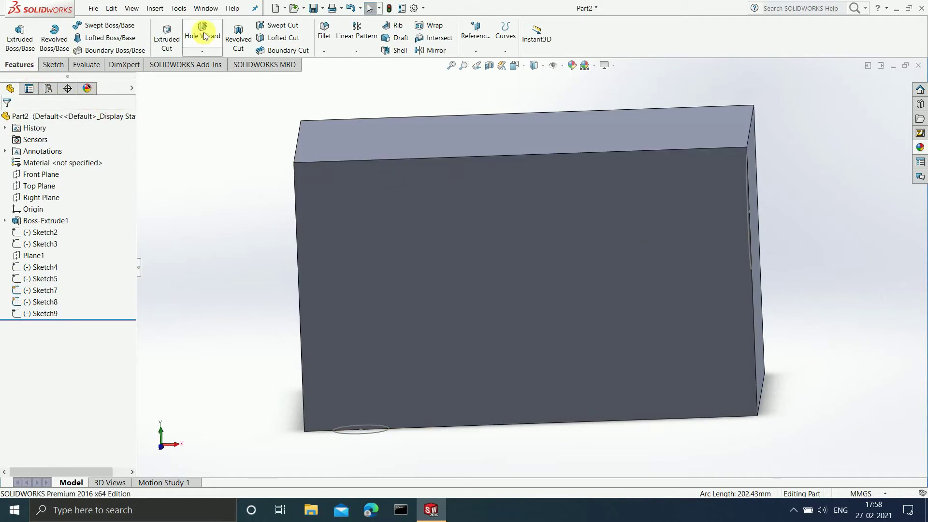
- Set up a lofted cut from the end-face circle to the bottom-face circle as a one-direction thin feature 1 mm thick
{"action": "left_click", "coordinate": [289, 43]}
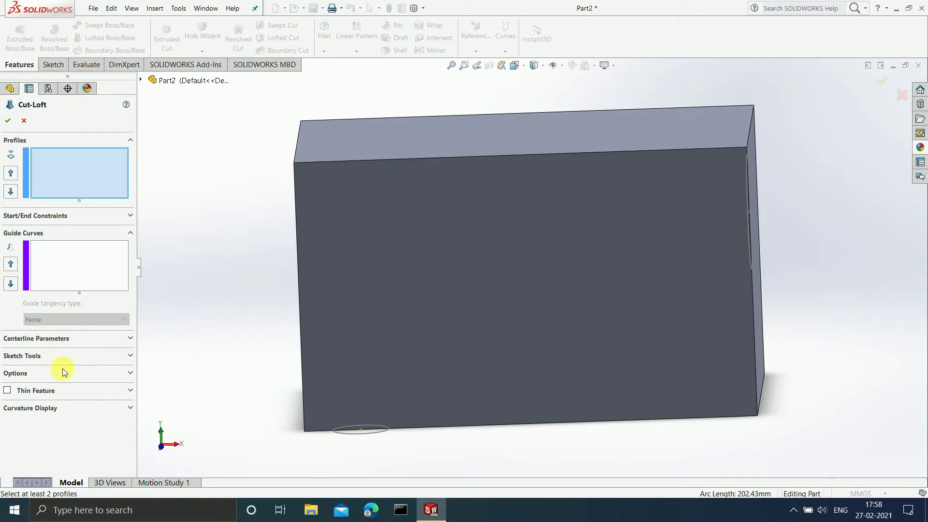
{"action": "left_click", "coordinate": [7, 391]}
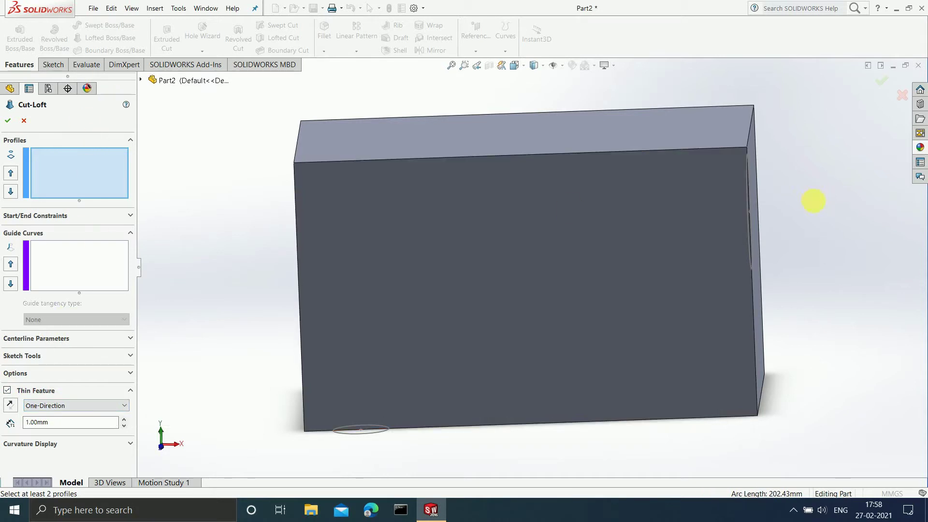
{"action": "middle_click_drag", "start_coordinate": [759, 198], "coordinate": [677, 251]}
{"action": "left_click", "coordinate": [682, 249]}
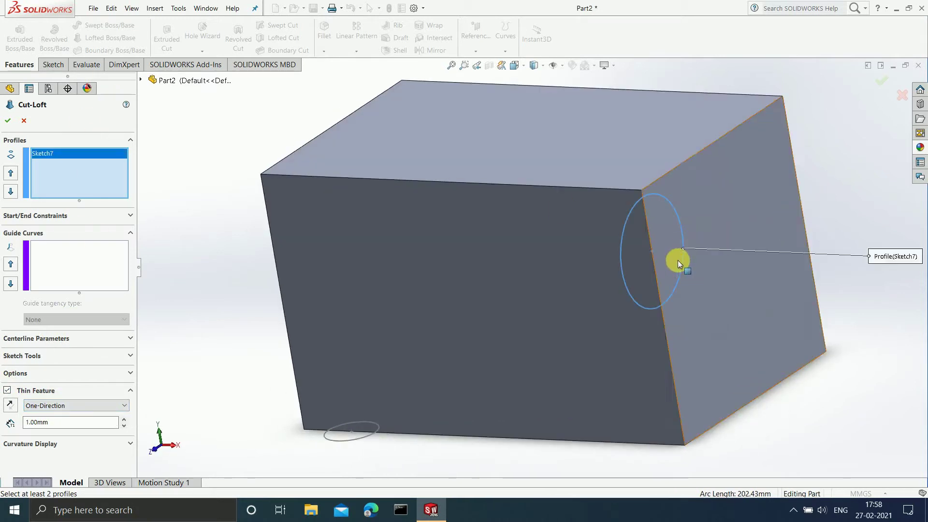
{"action": "left_click", "coordinate": [356, 440]}
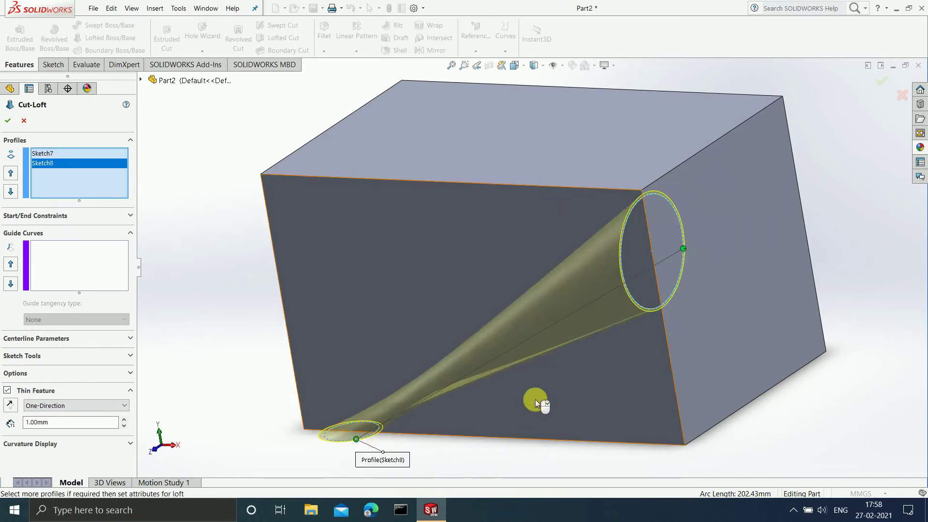
{"action": "middle_click_drag", "start_coordinate": [552, 390], "coordinate": [497, 369]}
{"action": "scroll", "coordinate": [575, 247], "scroll_direction": "down", "scroll_amount": 3}
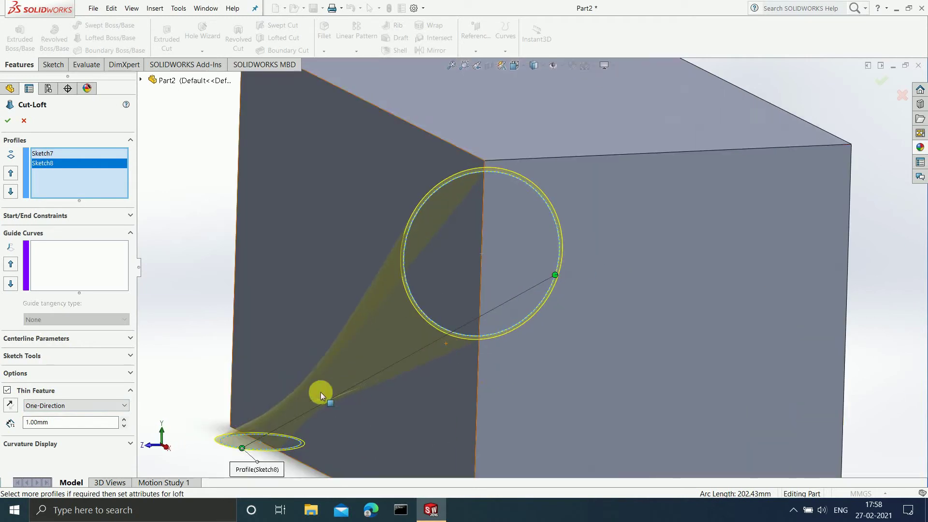
- Reverse the one-direction thin wall so its thickness lies on the other side of the circular profiles
{"action": "left_click", "coordinate": [123, 407]}
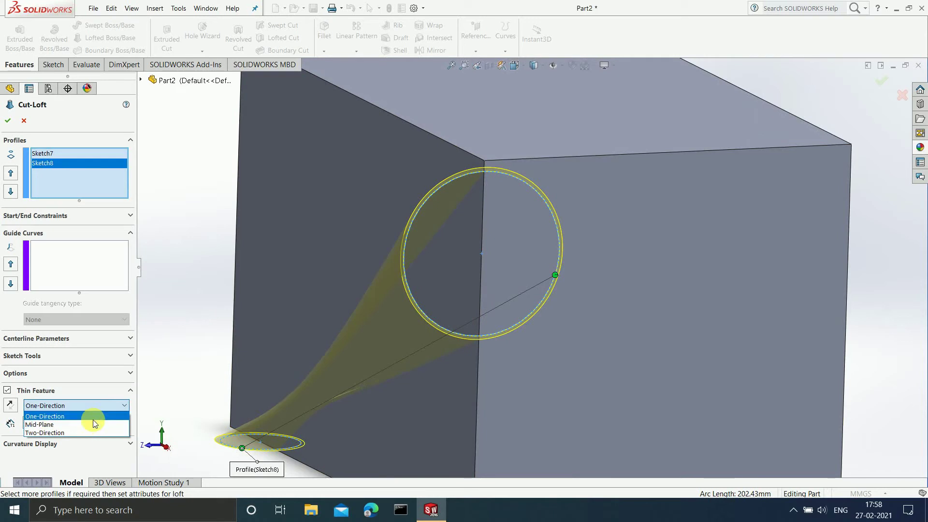
{"action": "scroll", "coordinate": [468, 317], "scroll_direction": "down", "scroll_amount": 3}
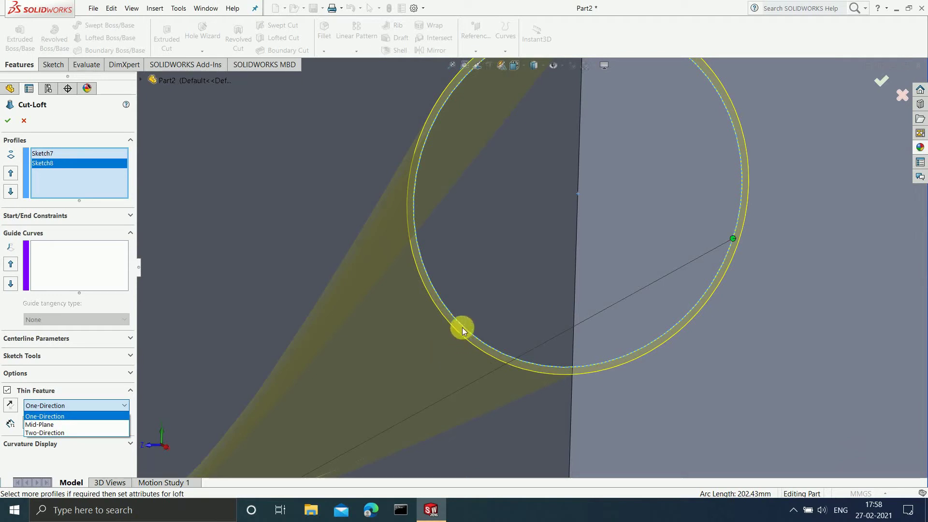
{"action": "left_click", "coordinate": [7, 405]}
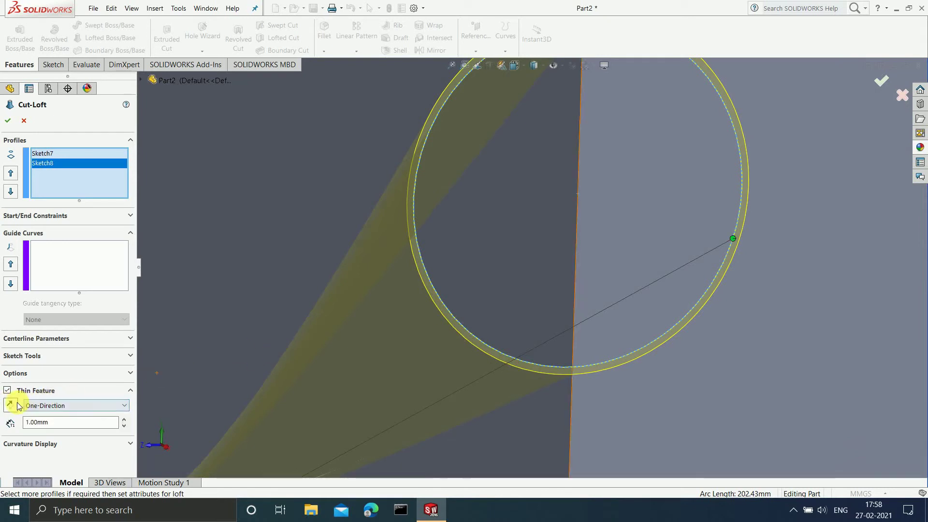
{"action": "left_click", "coordinate": [9, 405]}
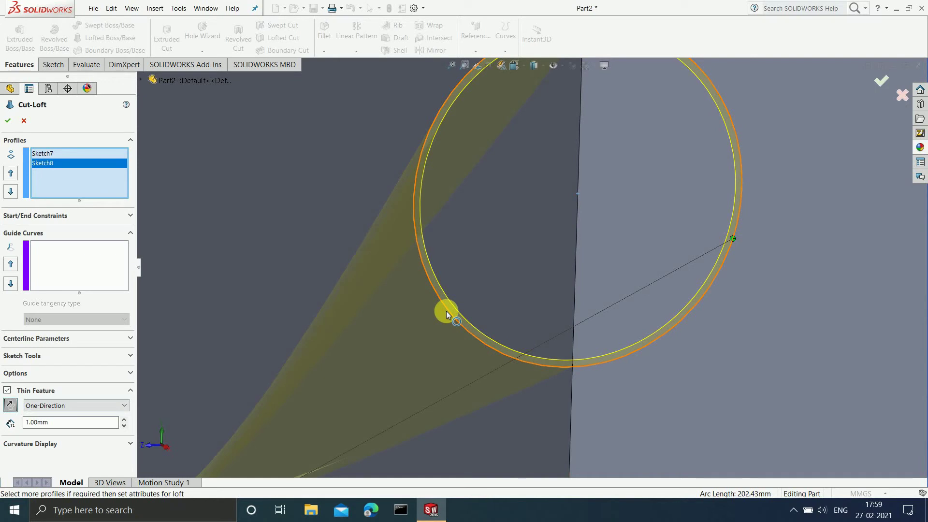
- Change the thin feature type to Mid-Plane and examine the wall preview around both circles
{"action": "left_click", "coordinate": [110, 409]}
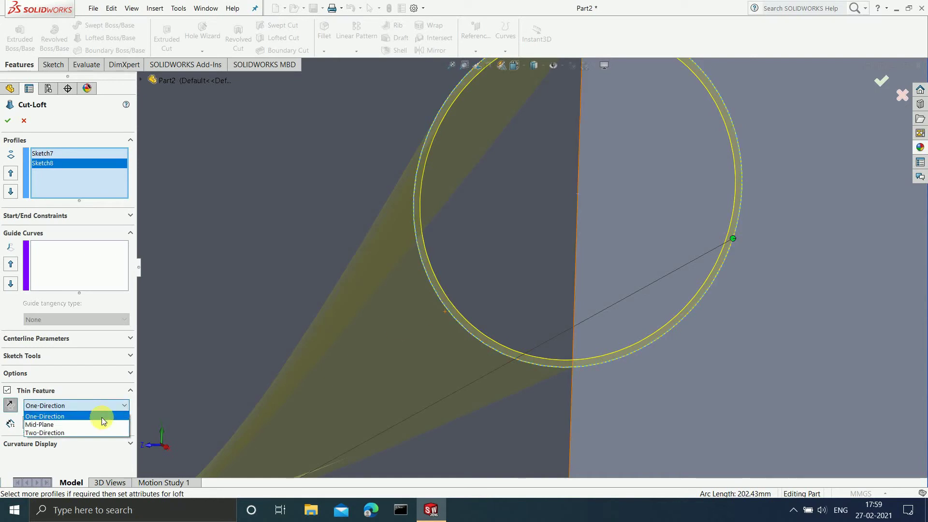
{"action": "left_click", "coordinate": [96, 424]}
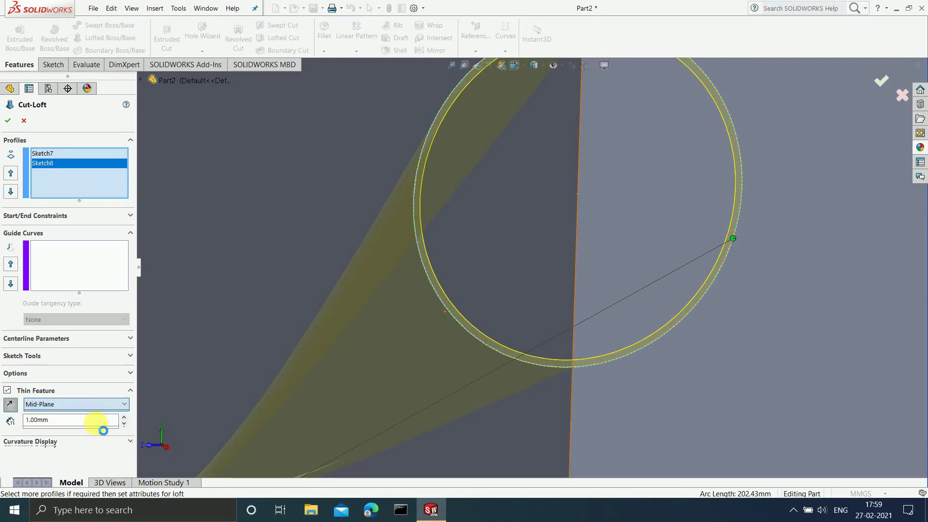
{"action": "scroll", "coordinate": [442, 322], "scroll_direction": "down", "scroll_amount": 2}
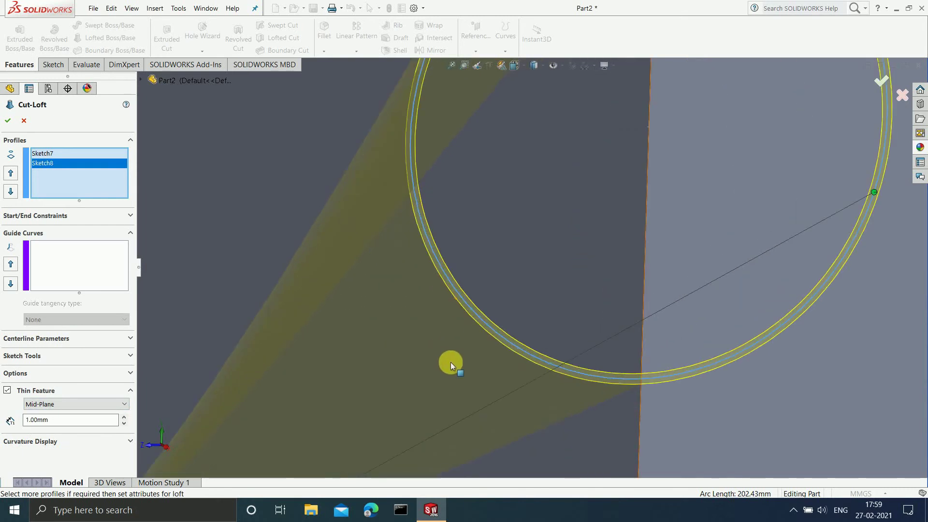
{"action": "middle_click_drag", "start_coordinate": [454, 353], "coordinate": [448, 377]}
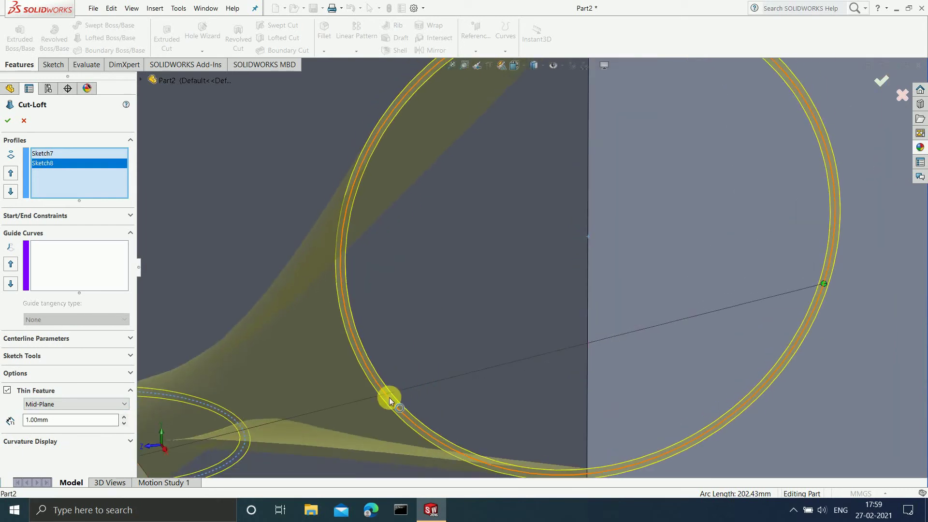
{"action": "mouse_move", "coordinate": [395, 406]}
{"action": "left_mouse_down"}
{"action": "mouse_move", "coordinate": [369, 438]}
{"action": "mouse_move", "coordinate": [395, 411]}
{"action": "left_mouse_up"}
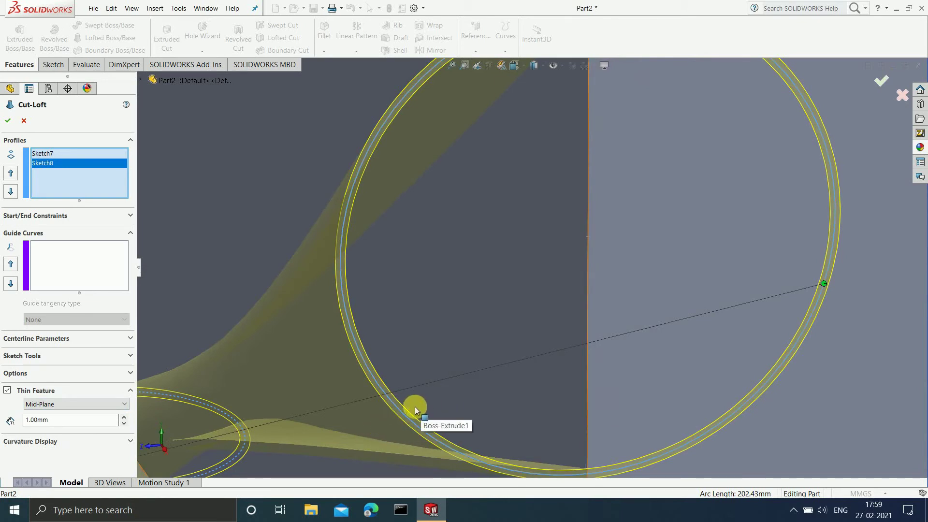
{"action": "key", "text": "z"}
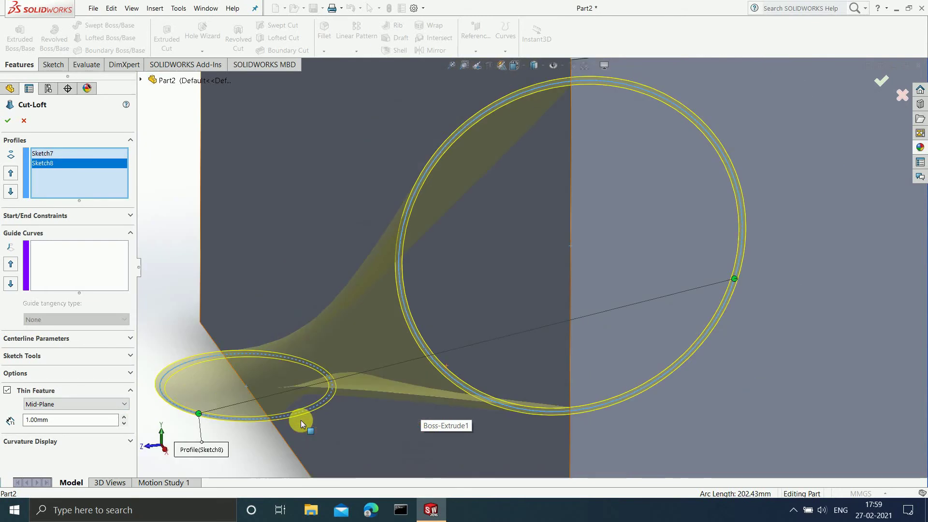
- Set the thin feature to Two-Direction with 1 mm per side, create the lofted cut keeping all bodies, and inspect the result
{"action": "left_click", "coordinate": [107, 404]}
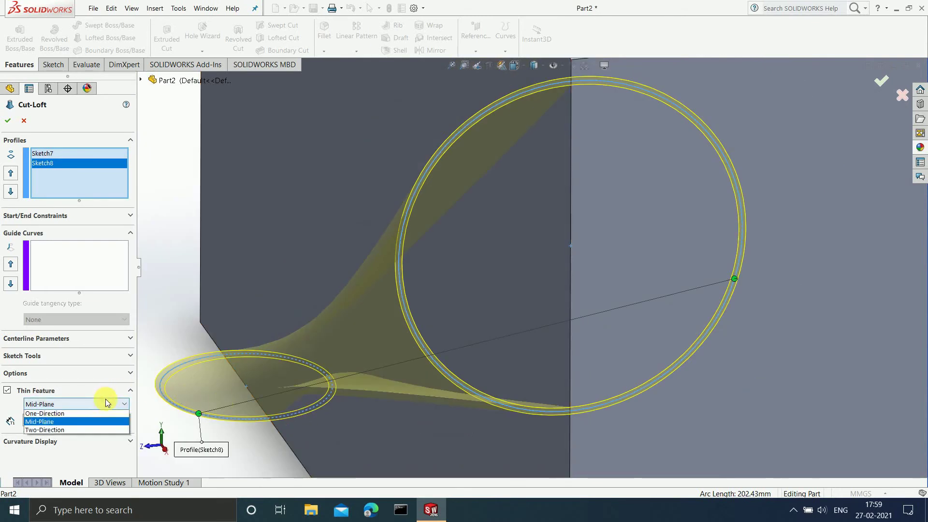
{"action": "left_click", "coordinate": [84, 431]}
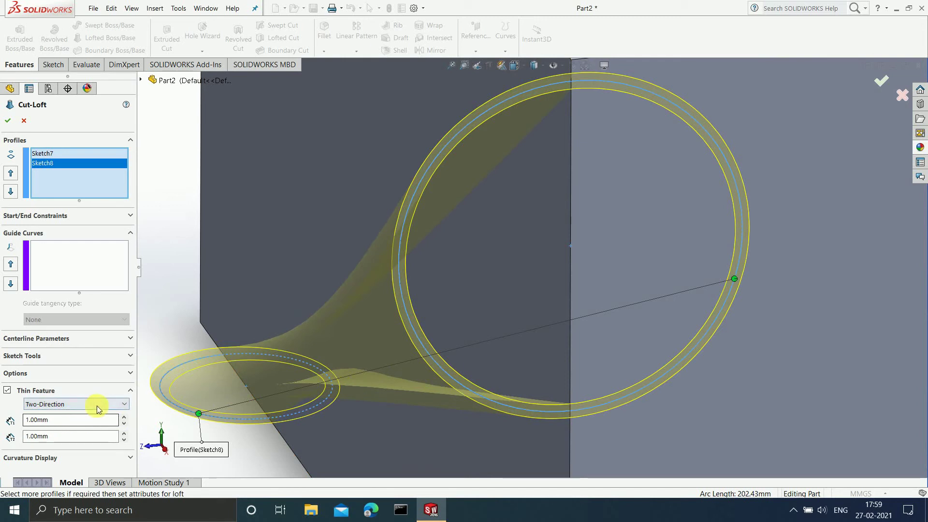
{"action": "left_click", "coordinate": [8, 120]}
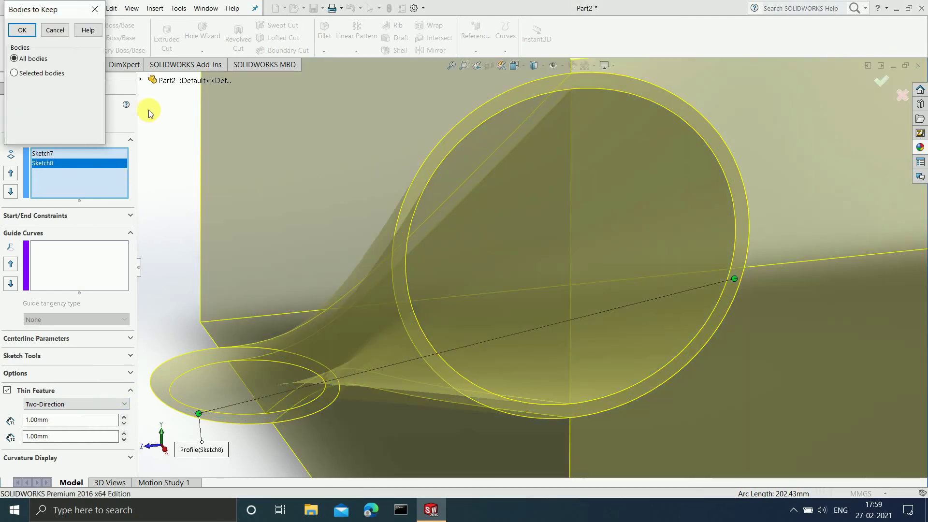
{"action": "left_click", "coordinate": [26, 33]}
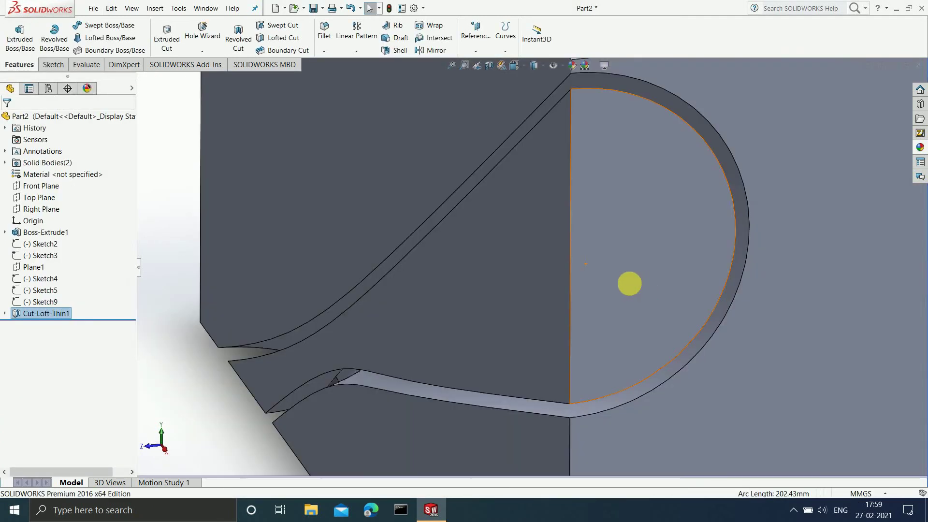
{"action": "scroll", "coordinate": [618, 286], "scroll_direction": "up", "scroll_amount": 2}
{"action": "middle_click_drag", "start_coordinate": [612, 287], "coordinate": [468, 304]}
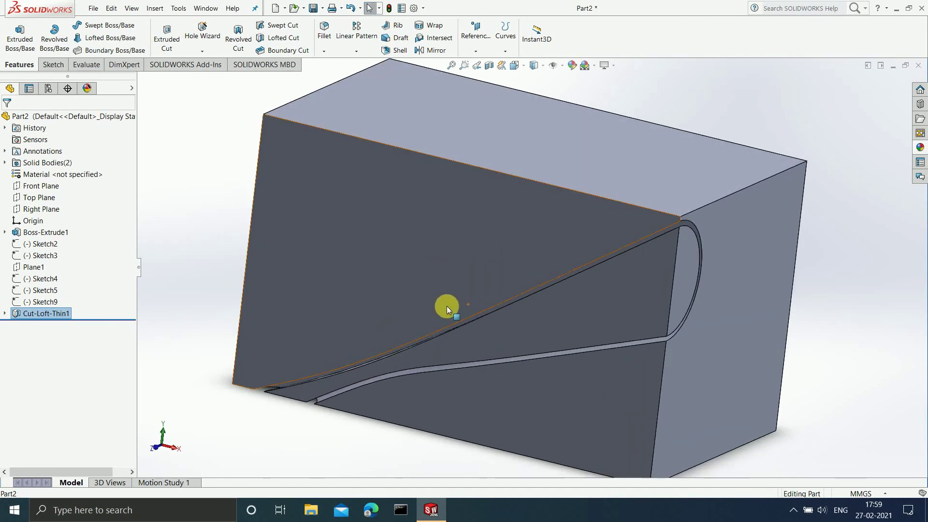
{"action": "scroll", "coordinate": [448, 300], "scroll_direction": "up", "scroll_amount": 3}
{"action": "scroll", "coordinate": [492, 274], "scroll_direction": "down", "scroll_amount": 2}
{"action": "scroll", "coordinate": [693, 298], "scroll_direction": "down", "scroll_amount": 2}
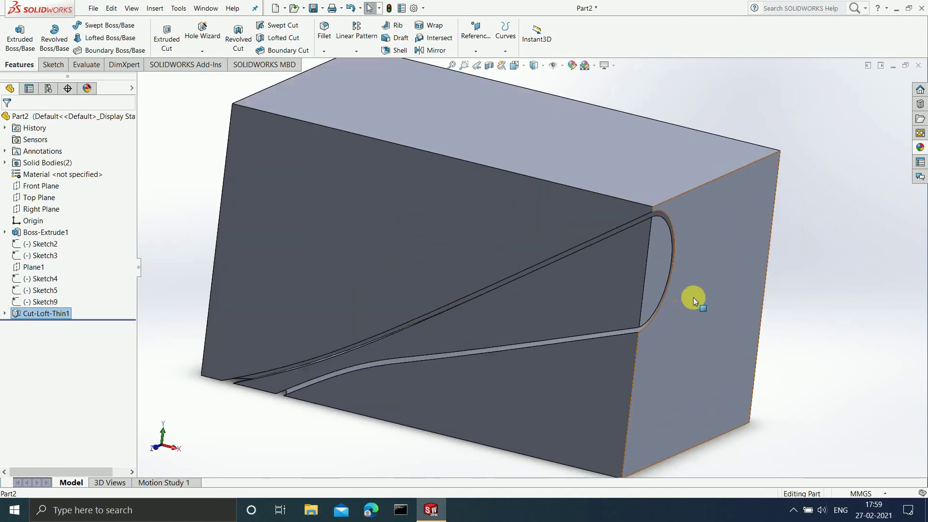